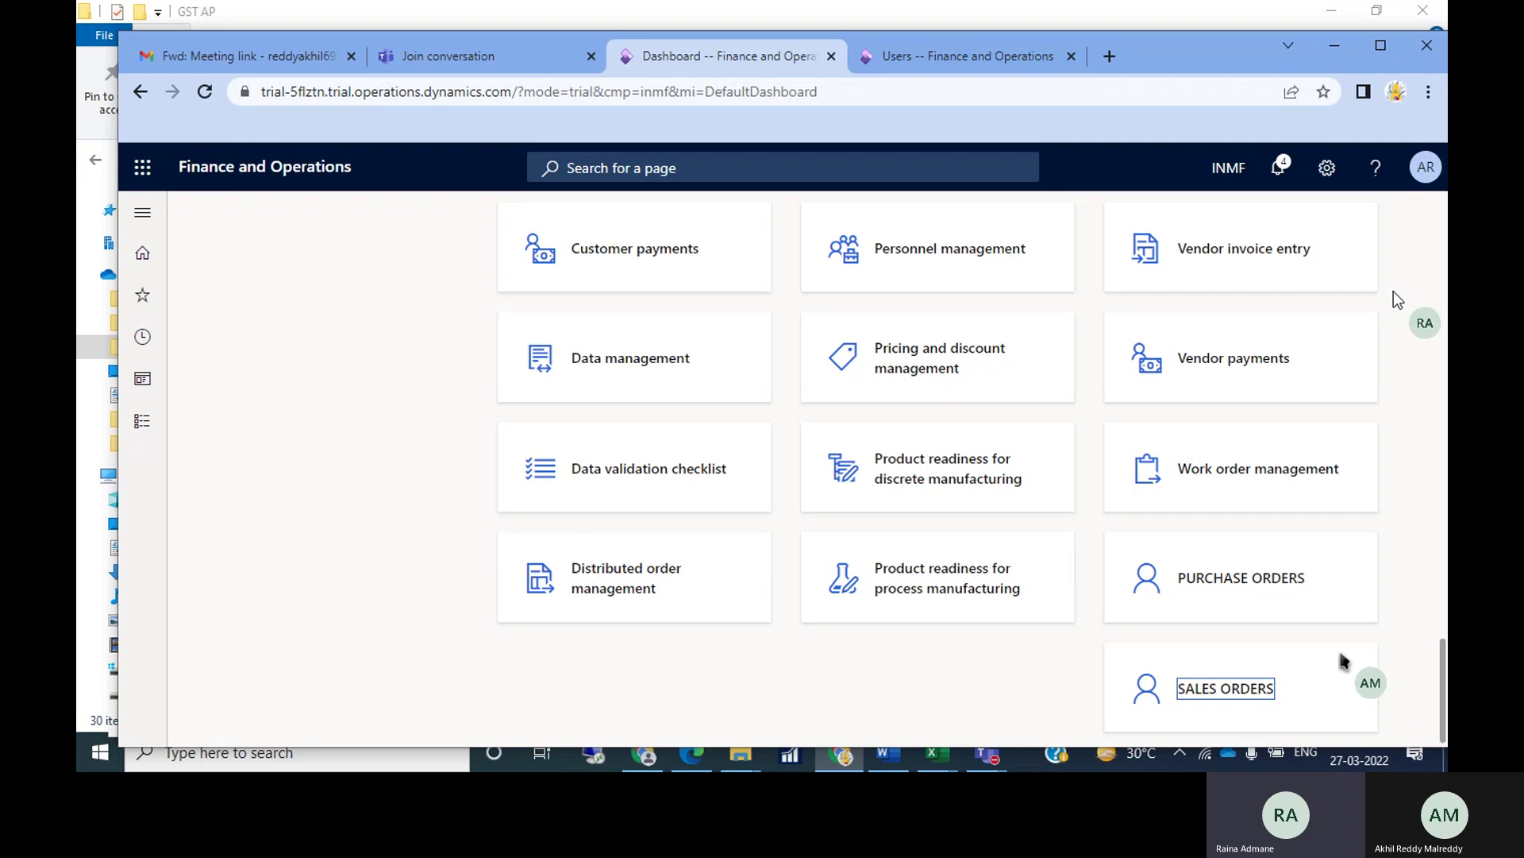
# Step: Create a new free text invoice in Accounts receivable for the customer Fourth Coffee India
pyautogui.click(143, 429)
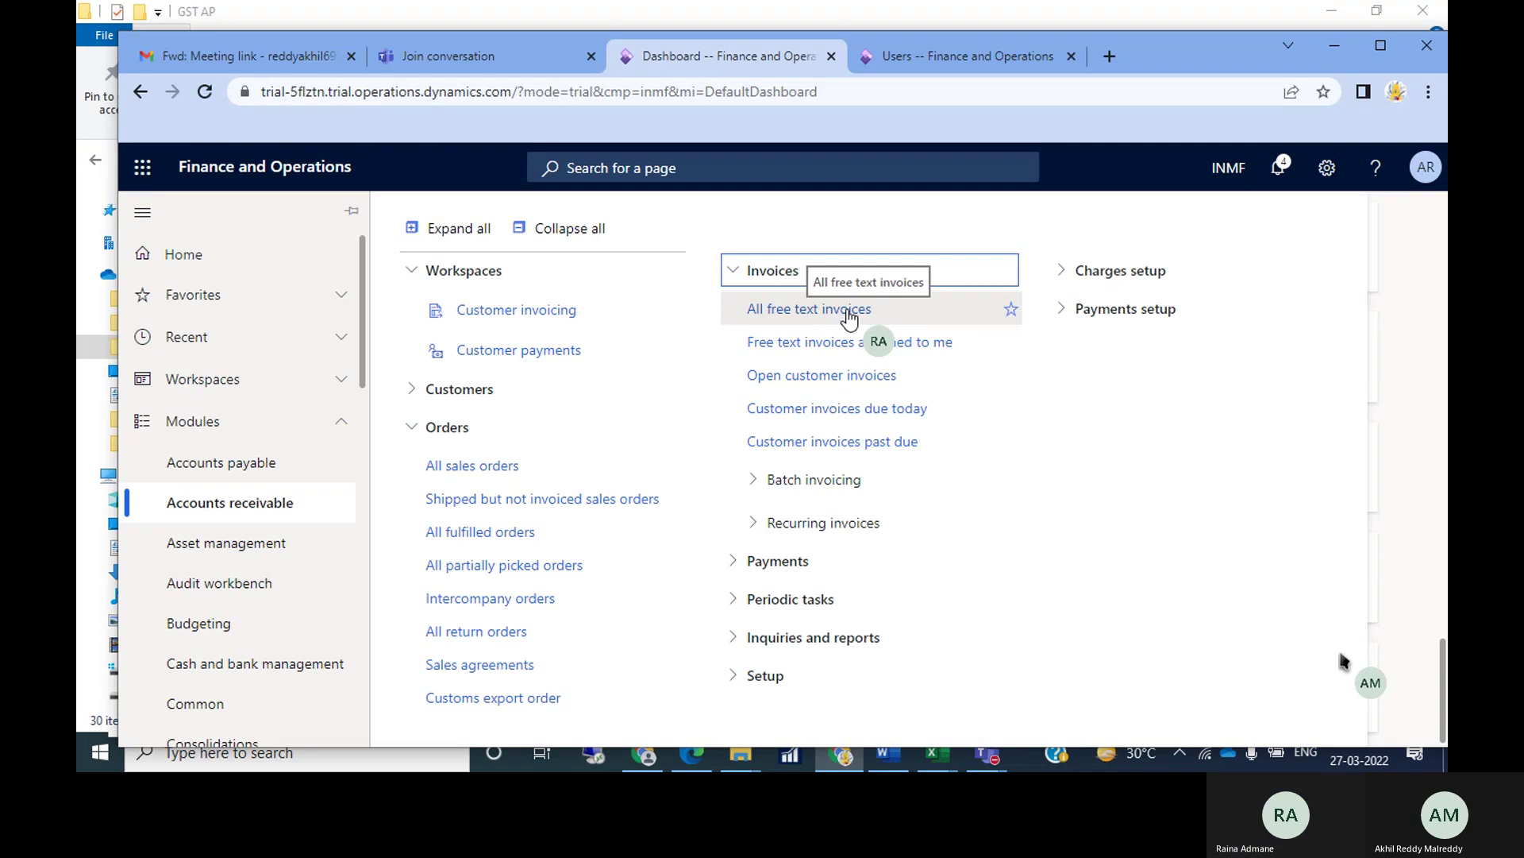
pyautogui.click(848, 316)
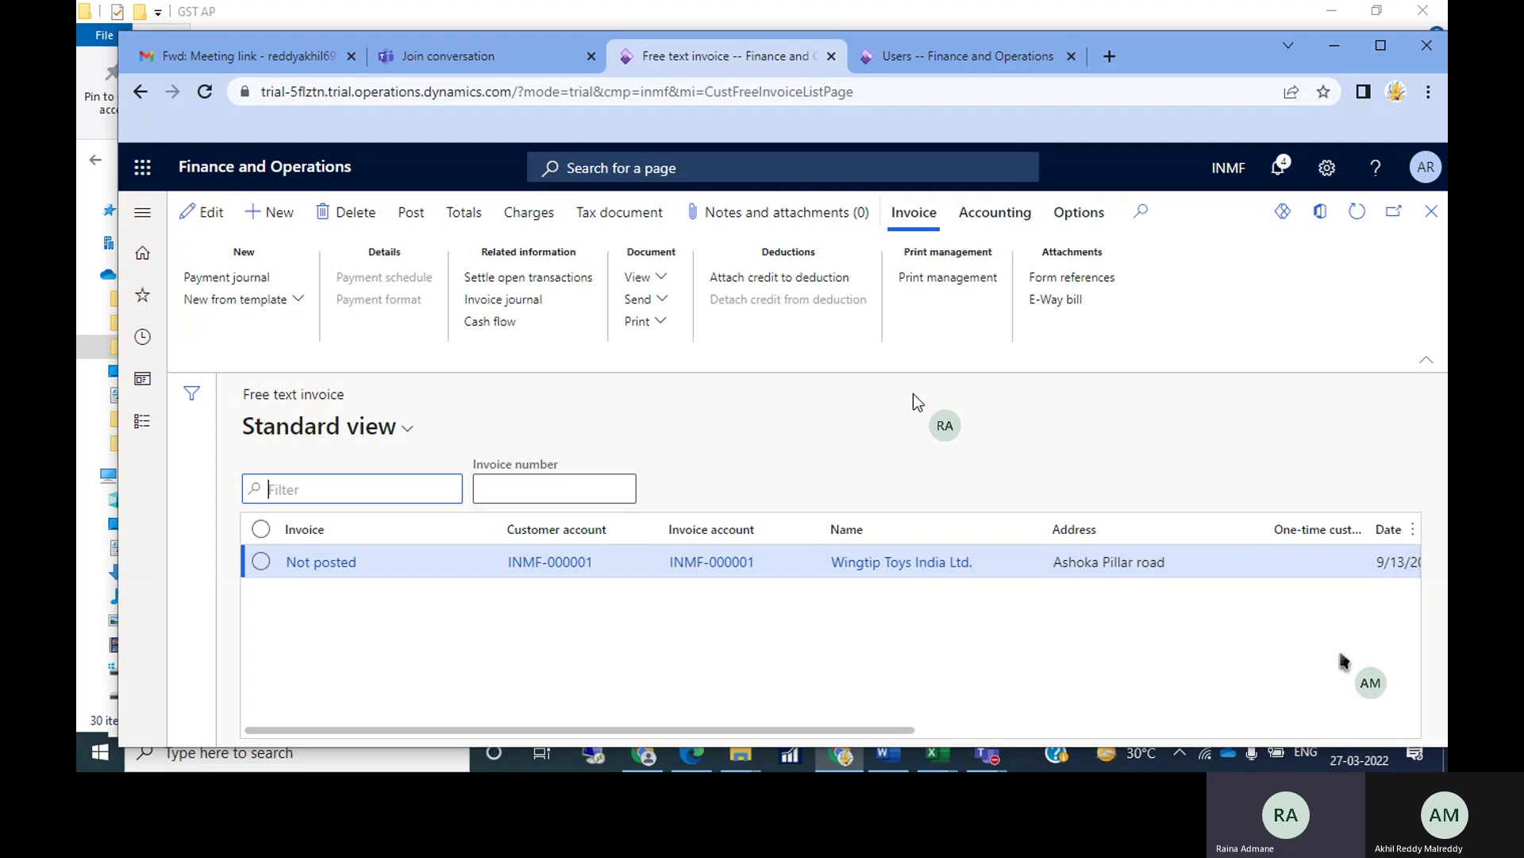
pyautogui.click(278, 212)
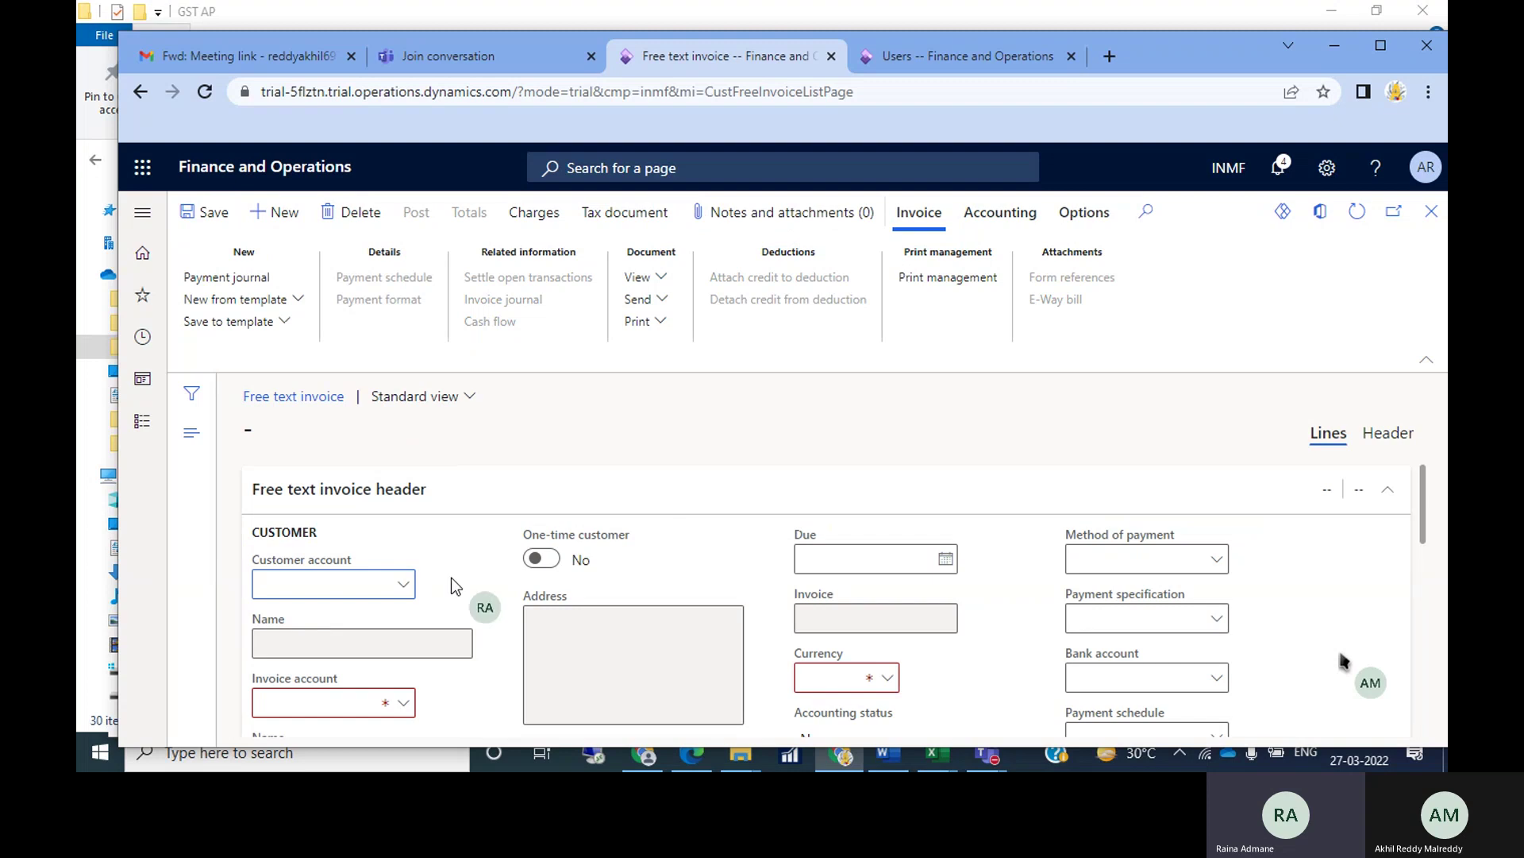
pyautogui.click(402, 587)
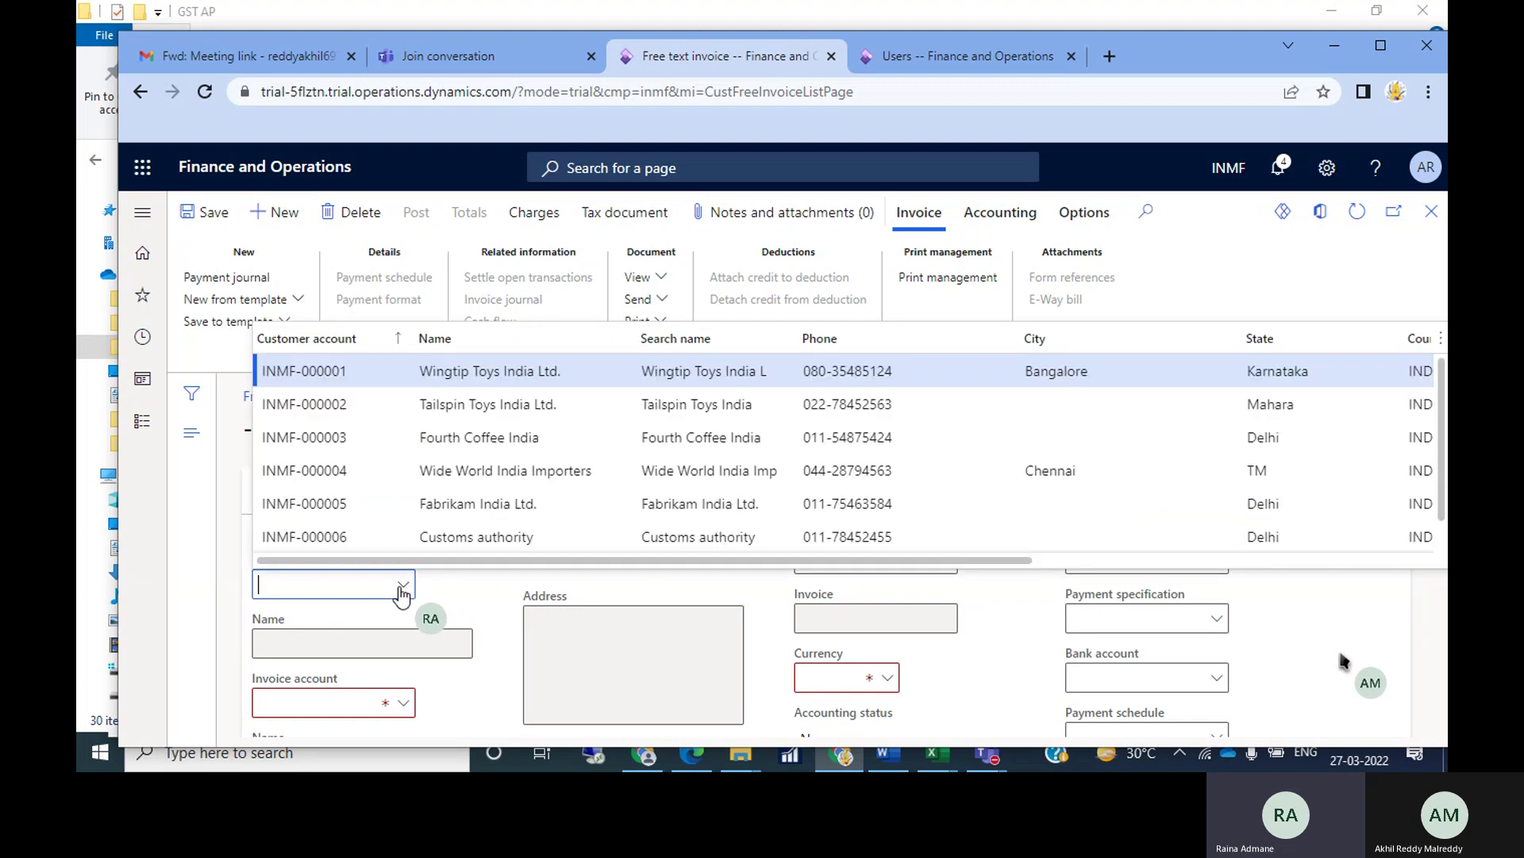
pyautogui.click(540, 438)
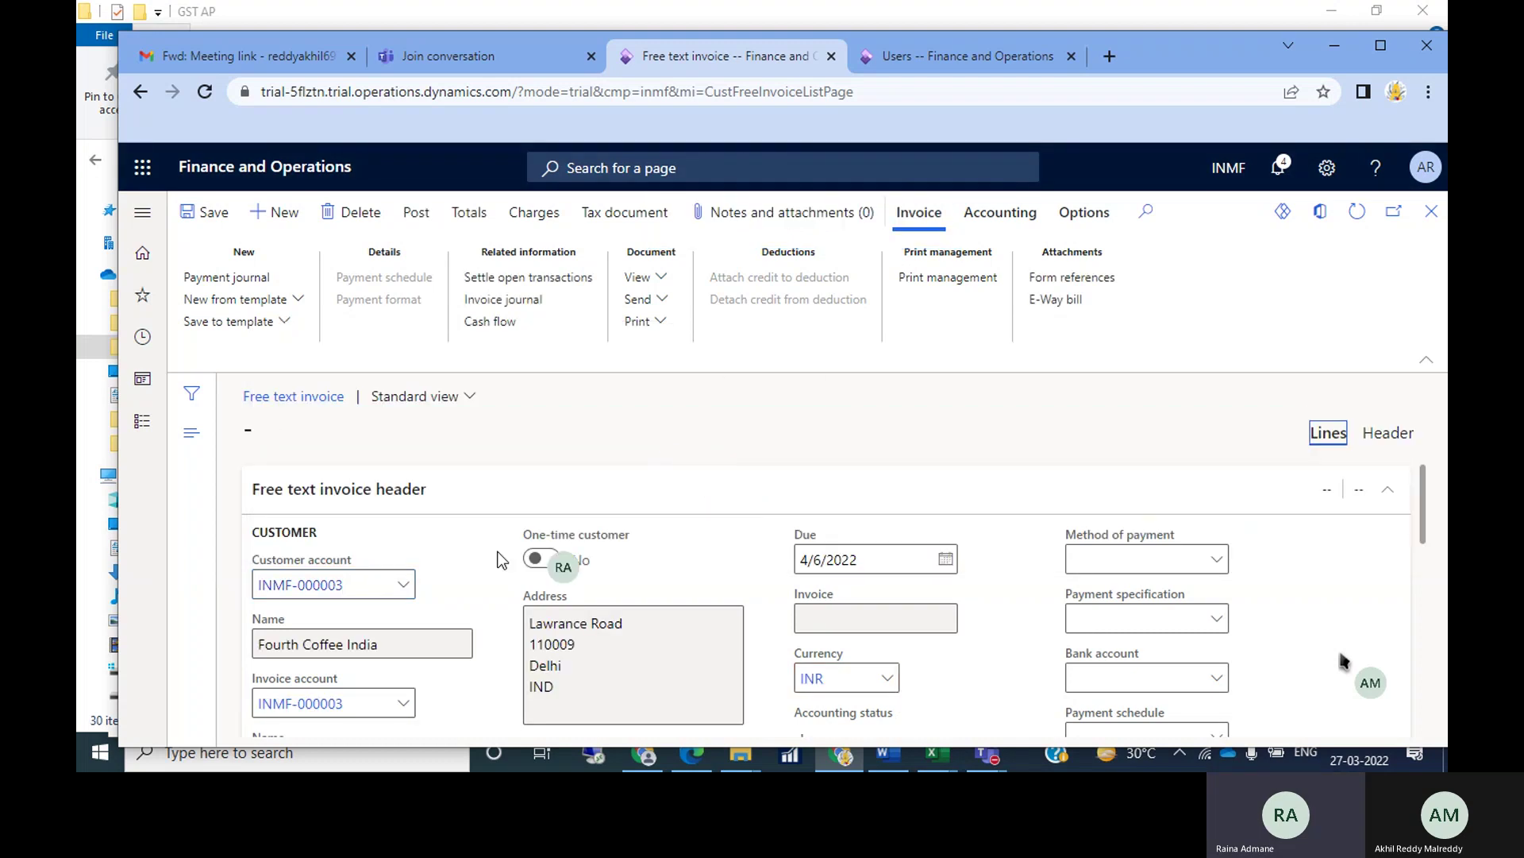
# Step: Enter "Other Income" as the description of the first invoice line
pyautogui.scroll(-3, 629, 566)
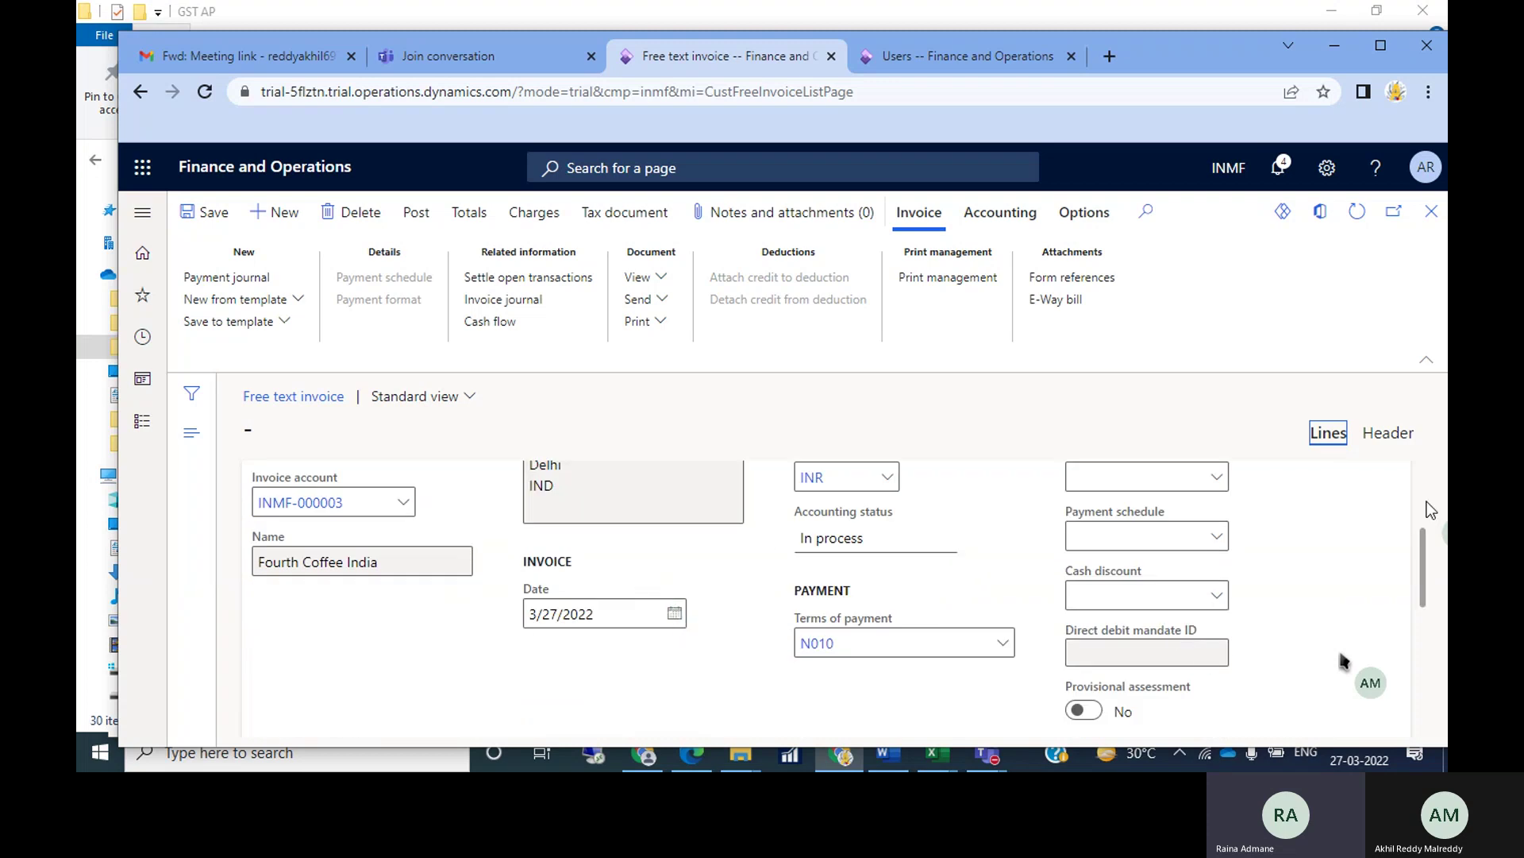
pyautogui.moveTo(1425, 554); pyautogui.dragTo(1421, 617)
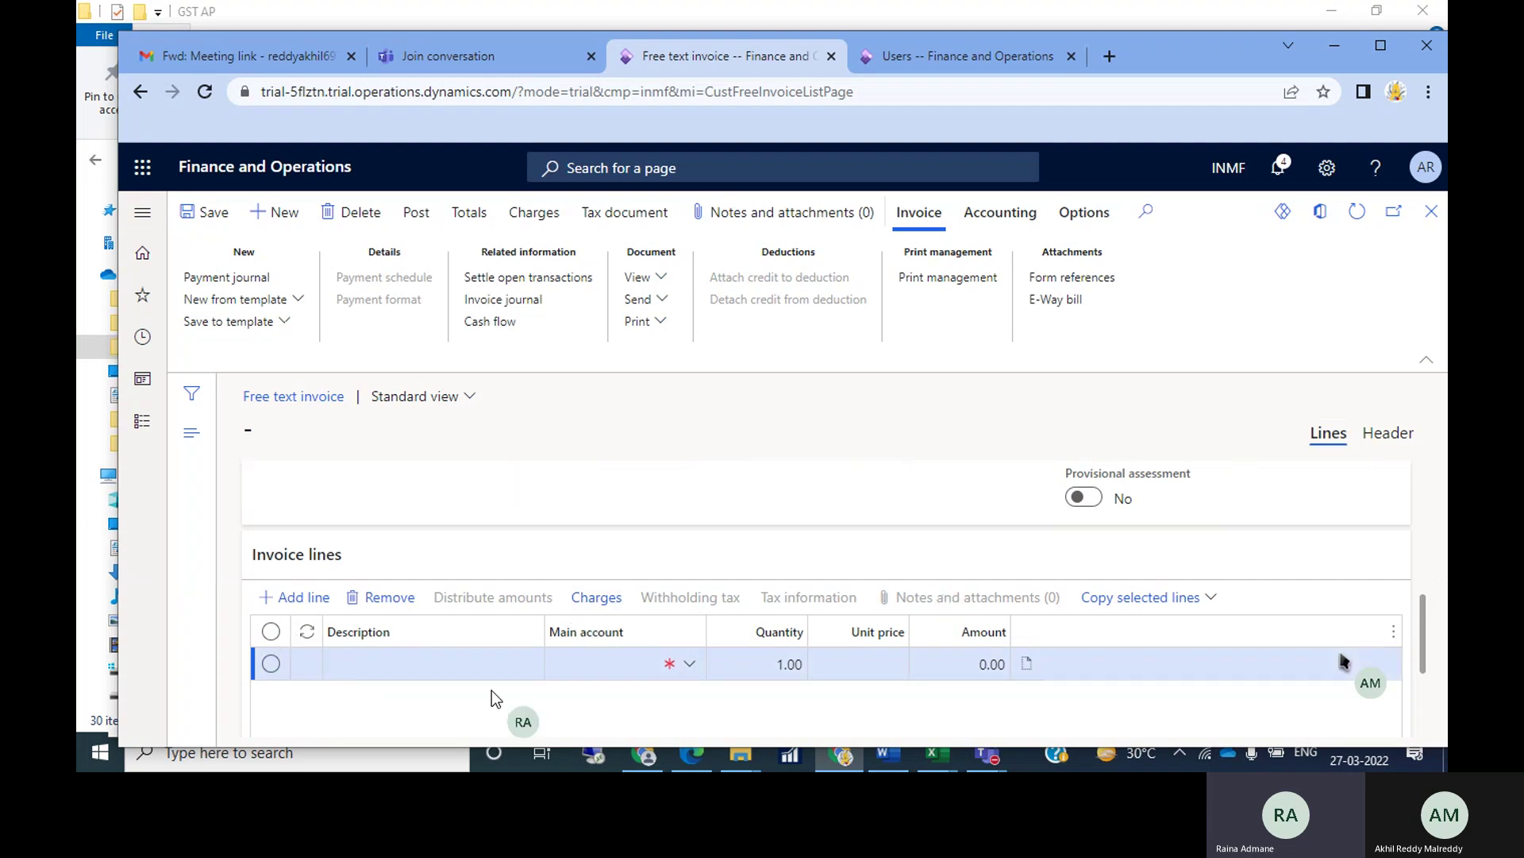
pyautogui.click(376, 667)
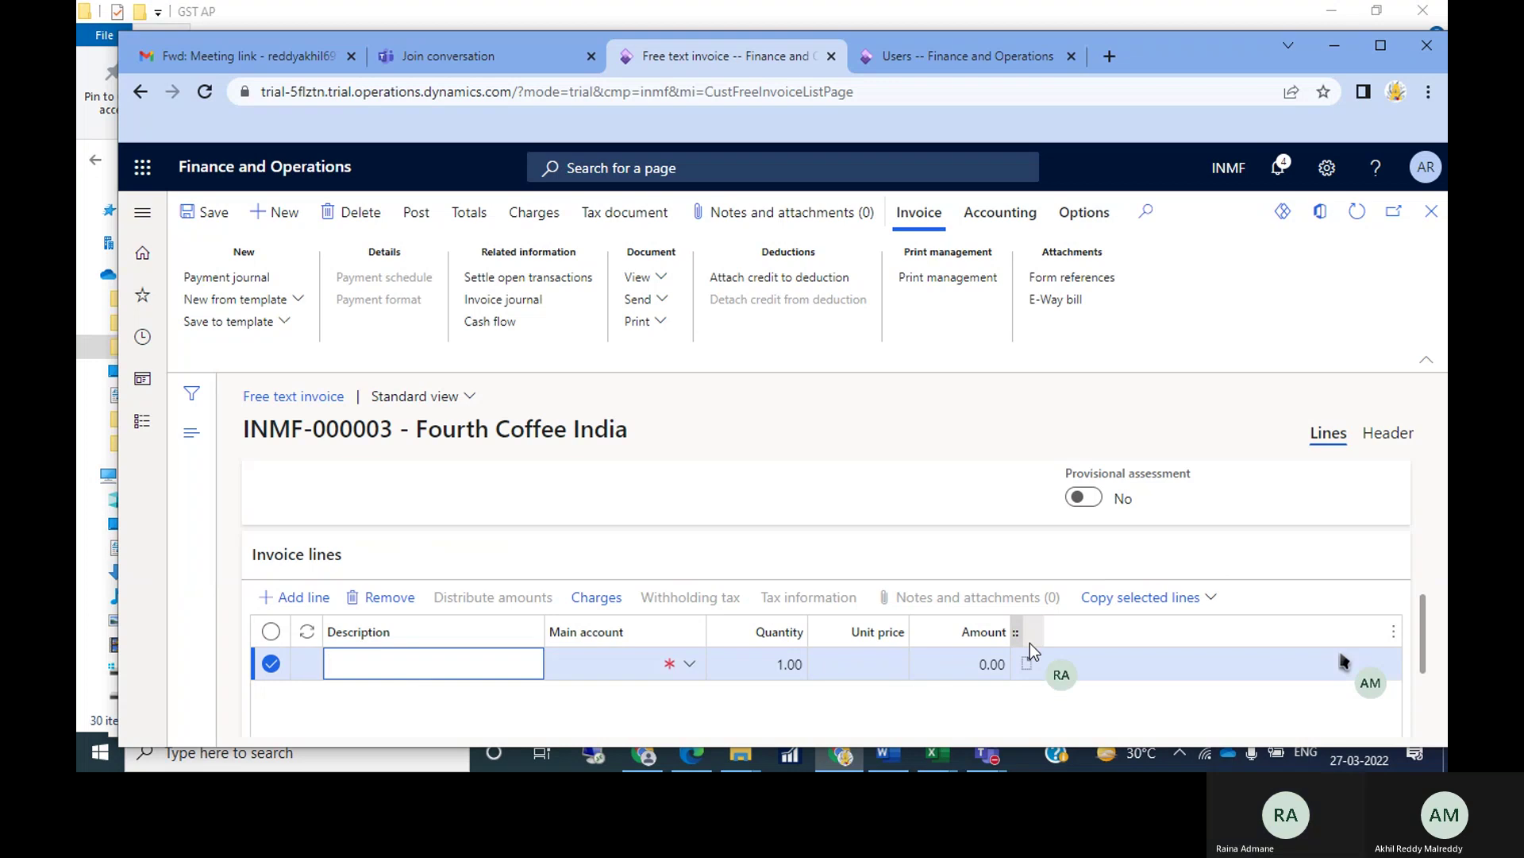
pyautogui.write('o')
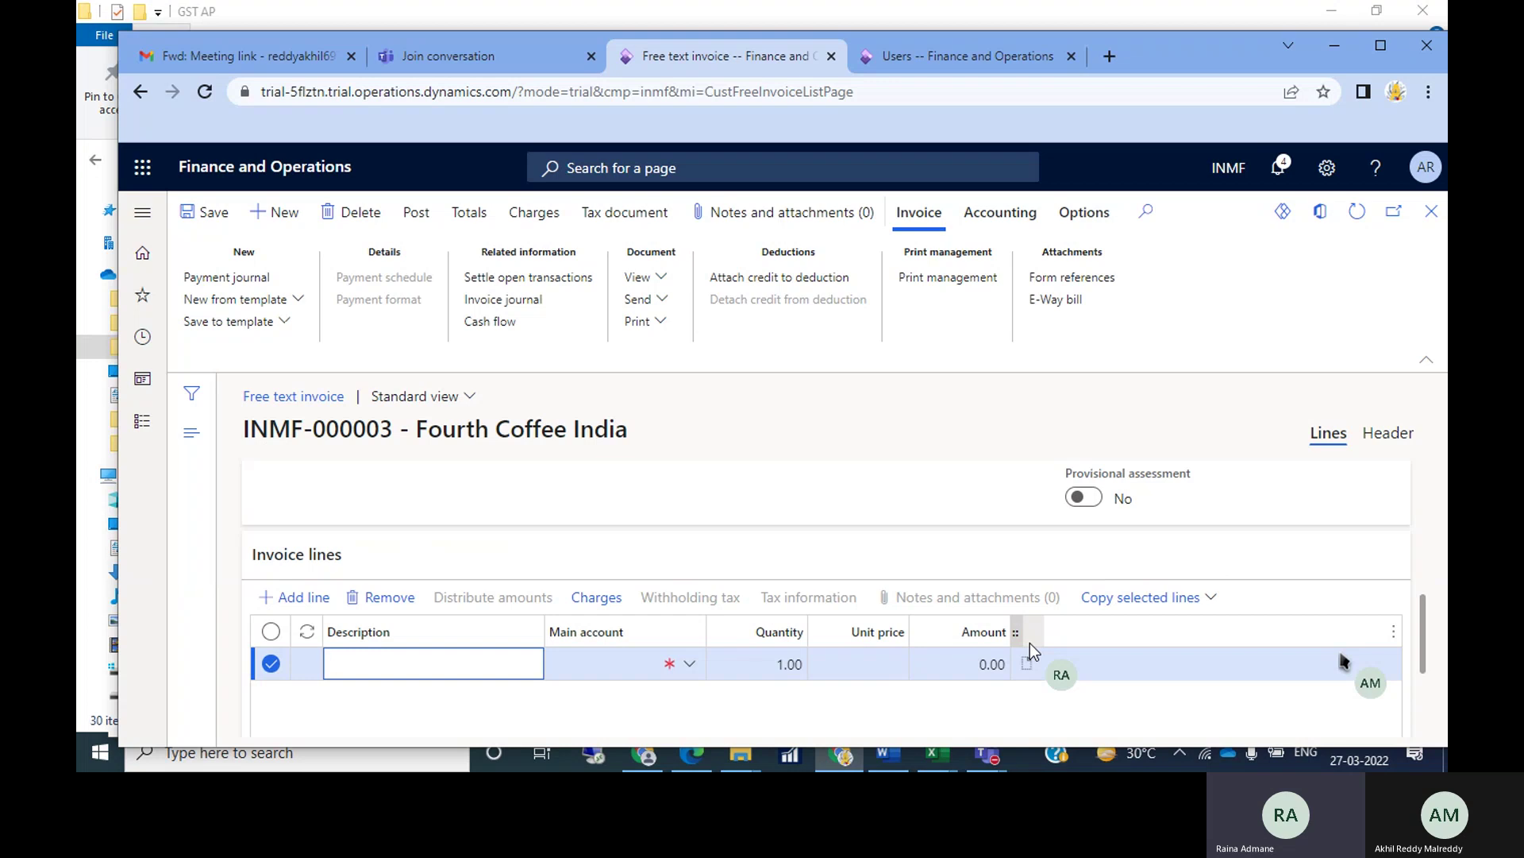
pyautogui.write('oT')
pyautogui.press('BackSpace')
pyautogui.press('BackSpace')
pyautogui.write('Ot')
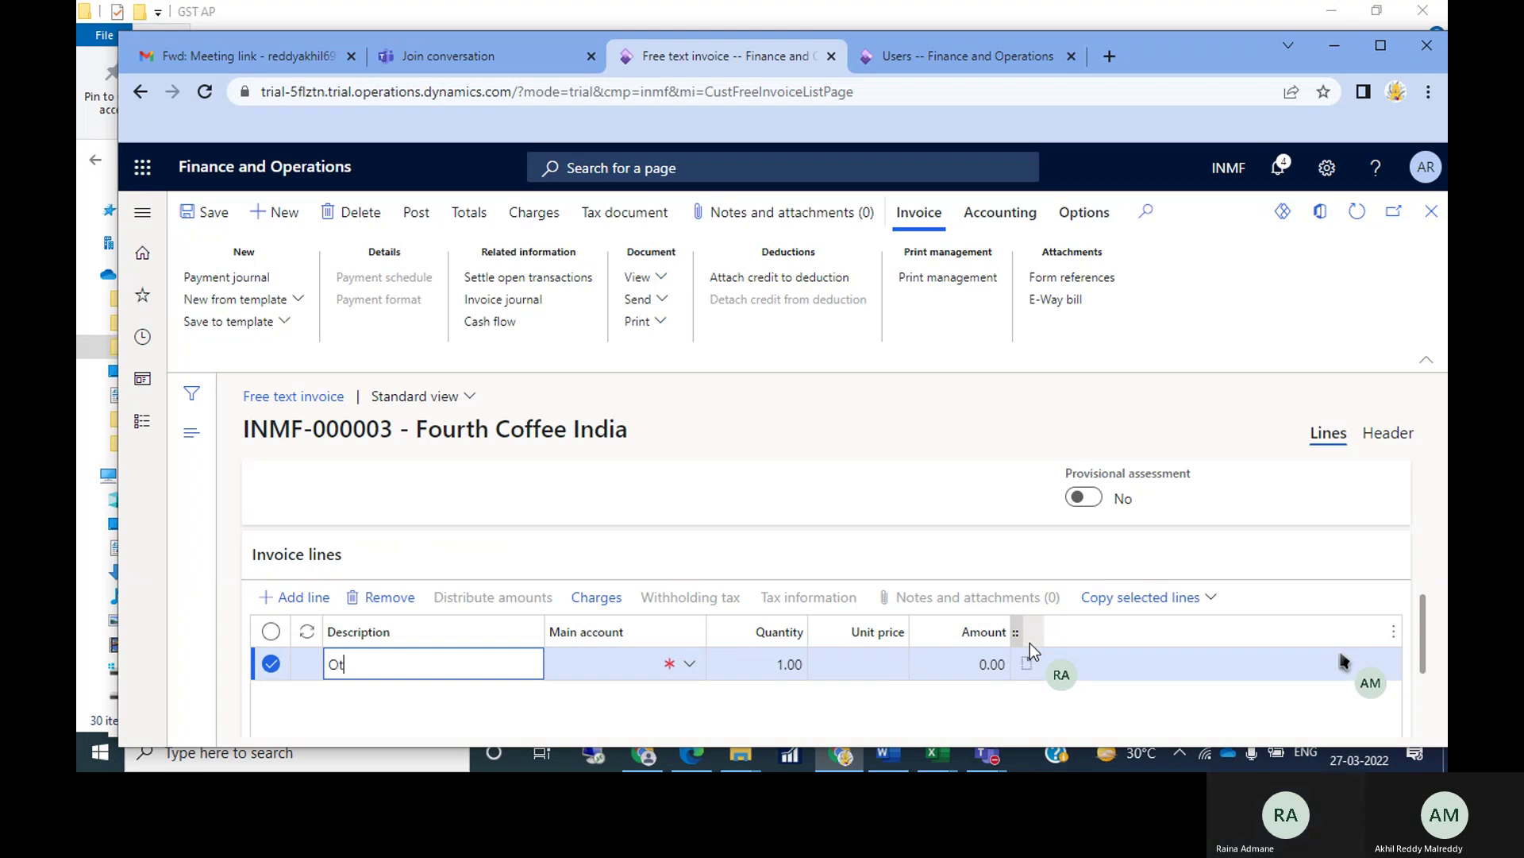
pyautogui.write('her Inv')
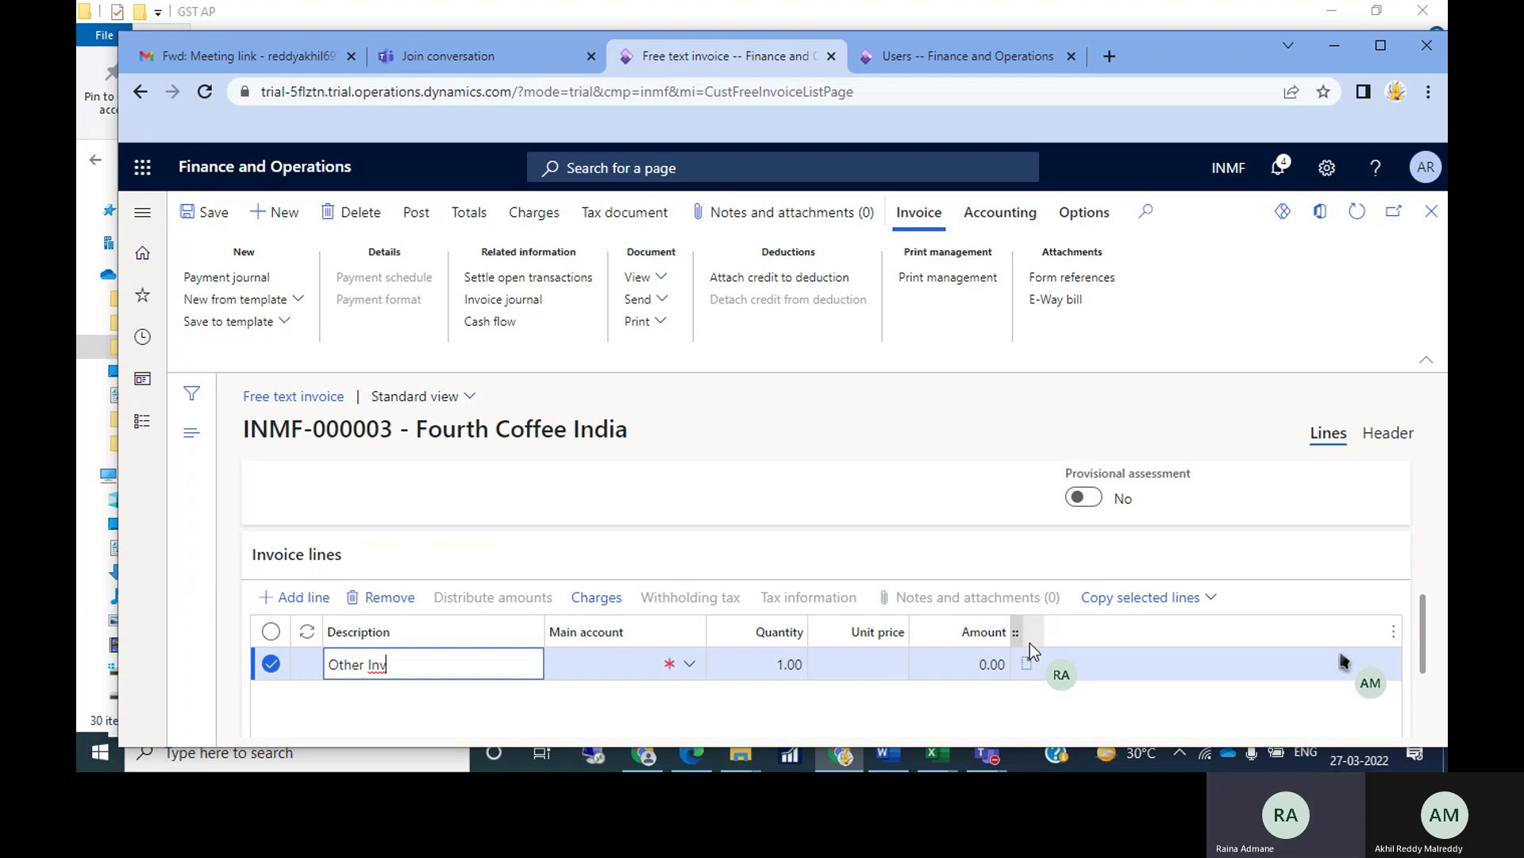
pyautogui.press('BackSpace')
pyautogui.write('come')
pyautogui.press('Tab')
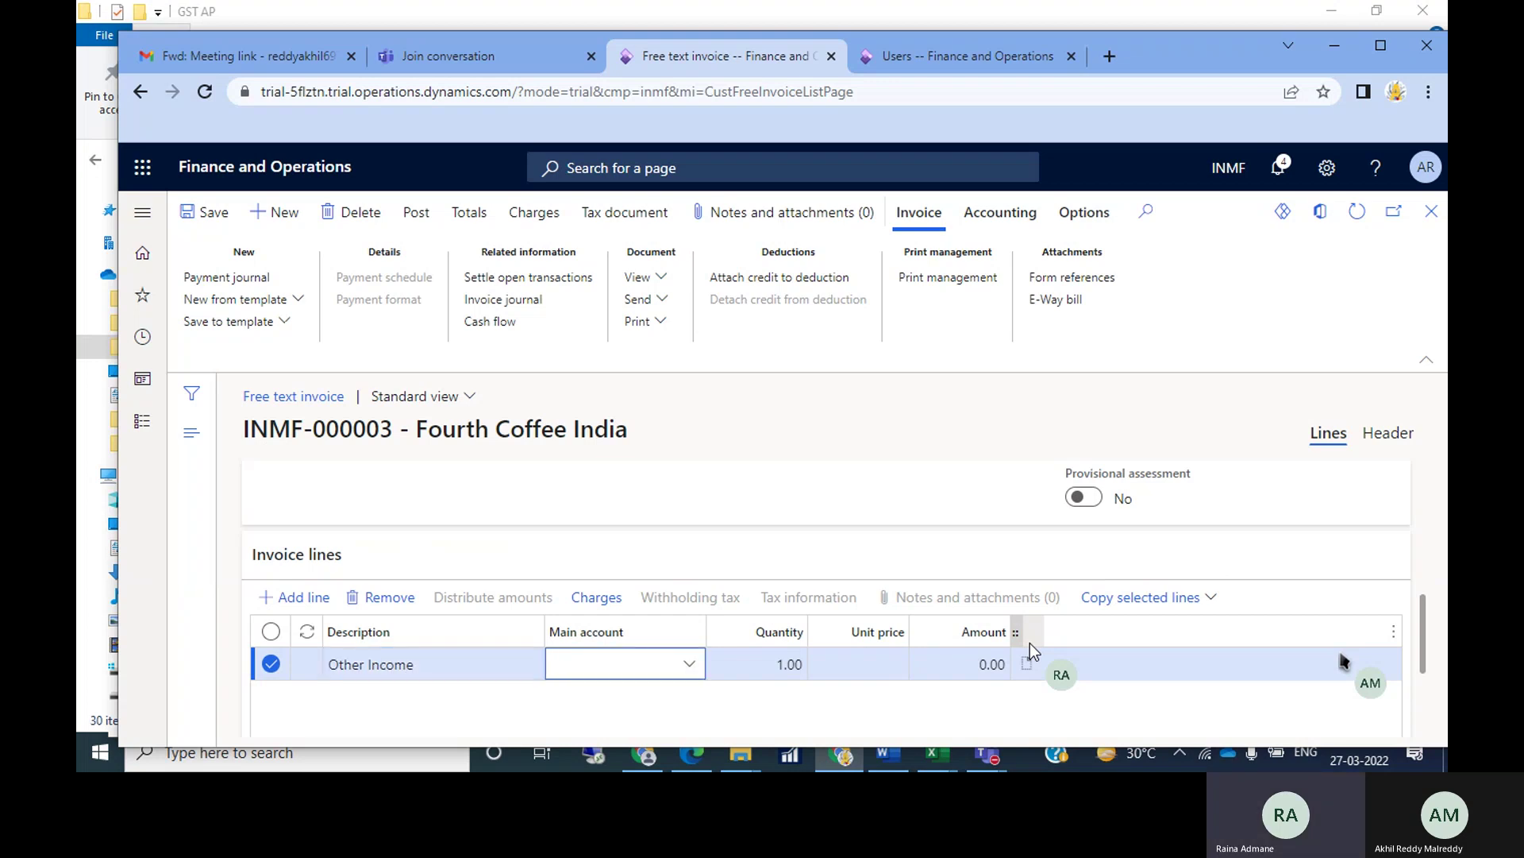
# Step: Set the invoice line's main account to Freight - Outbound, looking among the accounts that start with 4
pyautogui.click(688, 666)
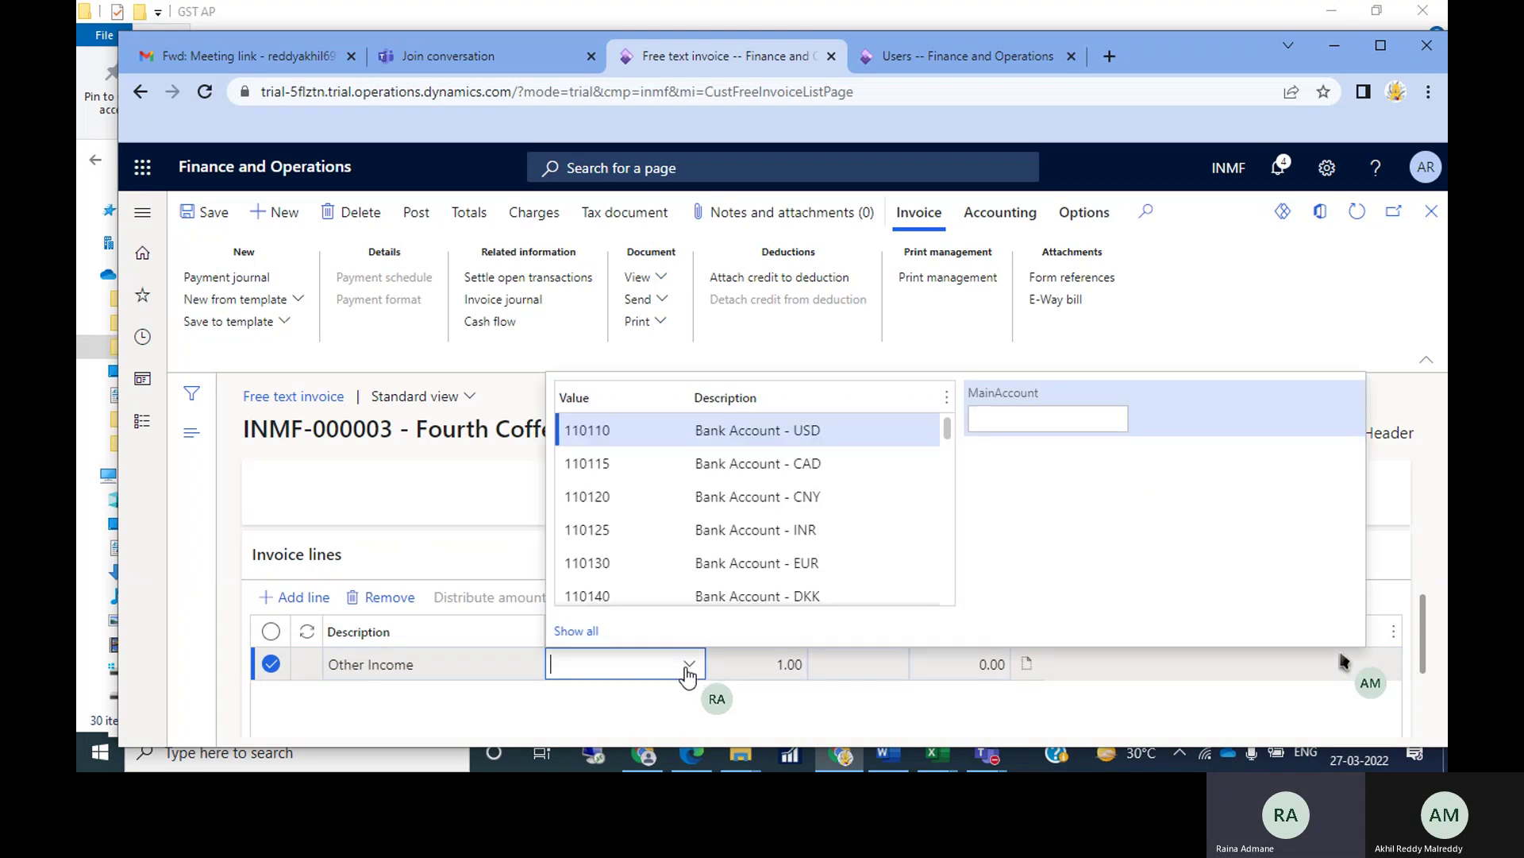
pyautogui.write('4')
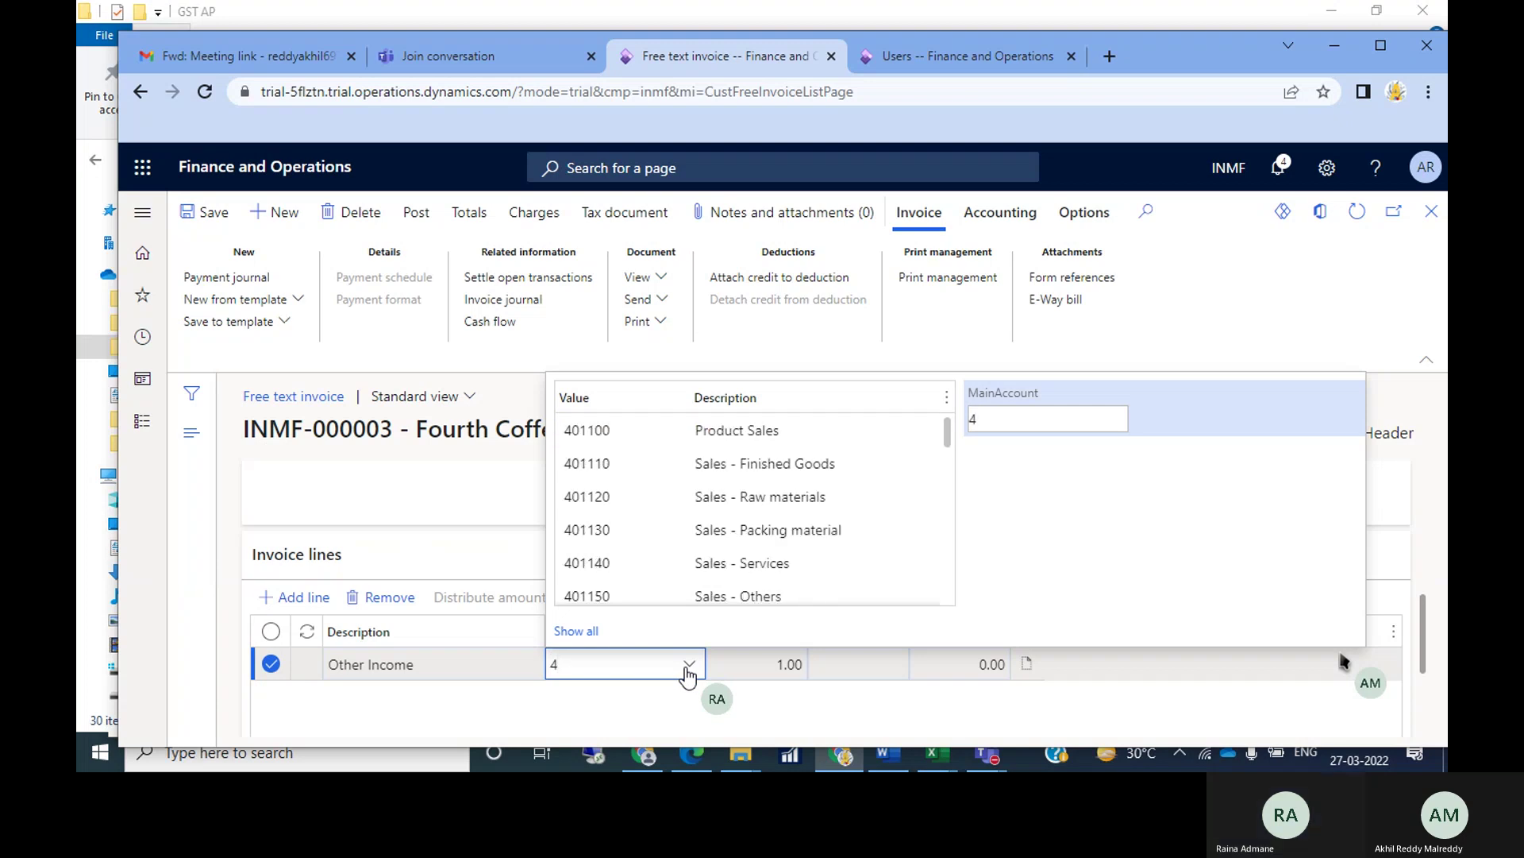
pyautogui.press('Down')
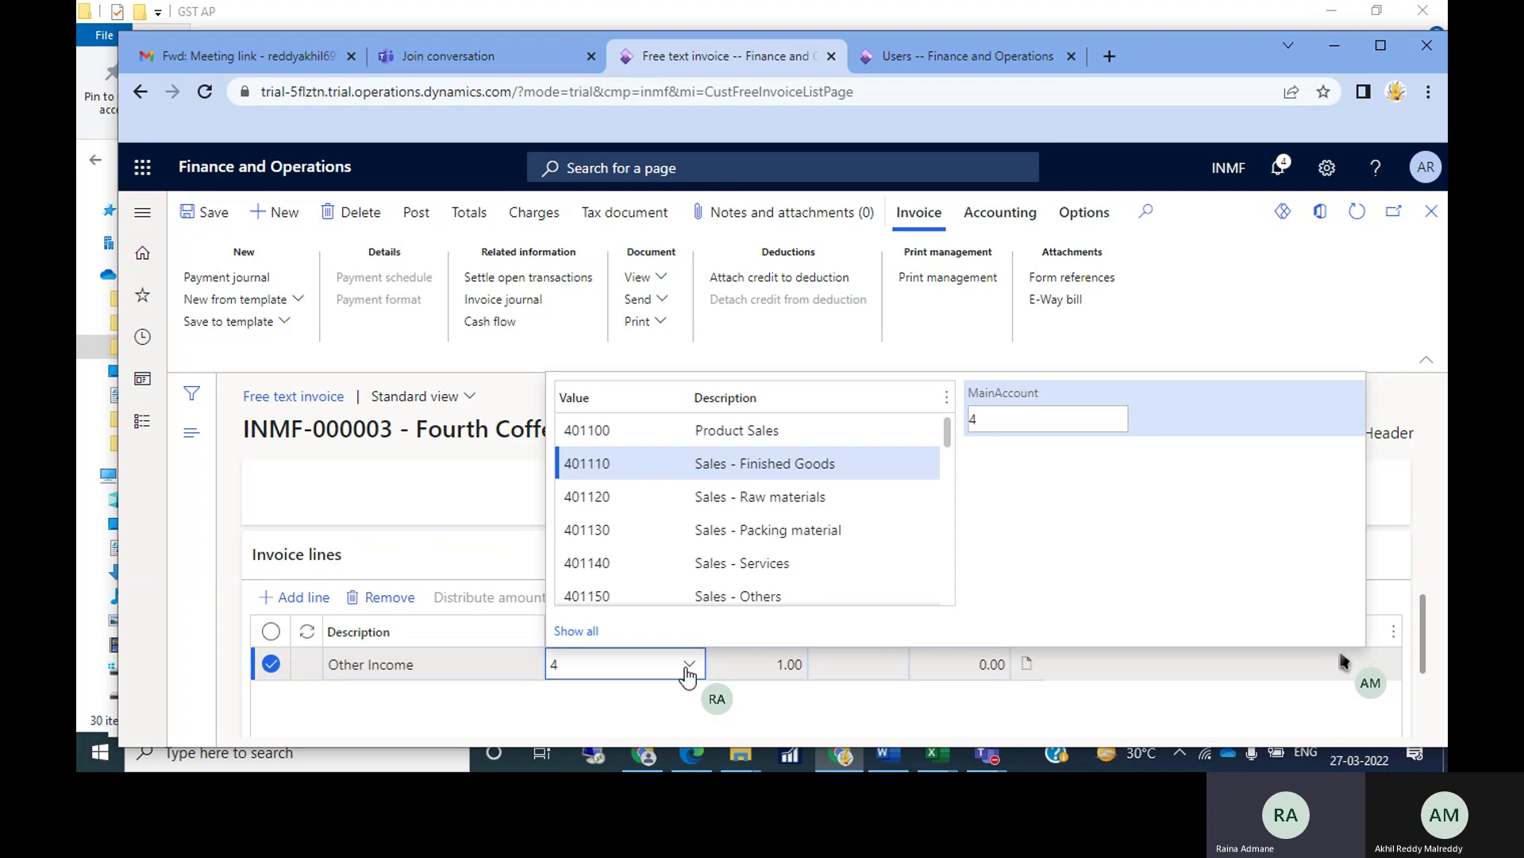
pyautogui.scroll(-3, 838, 566)
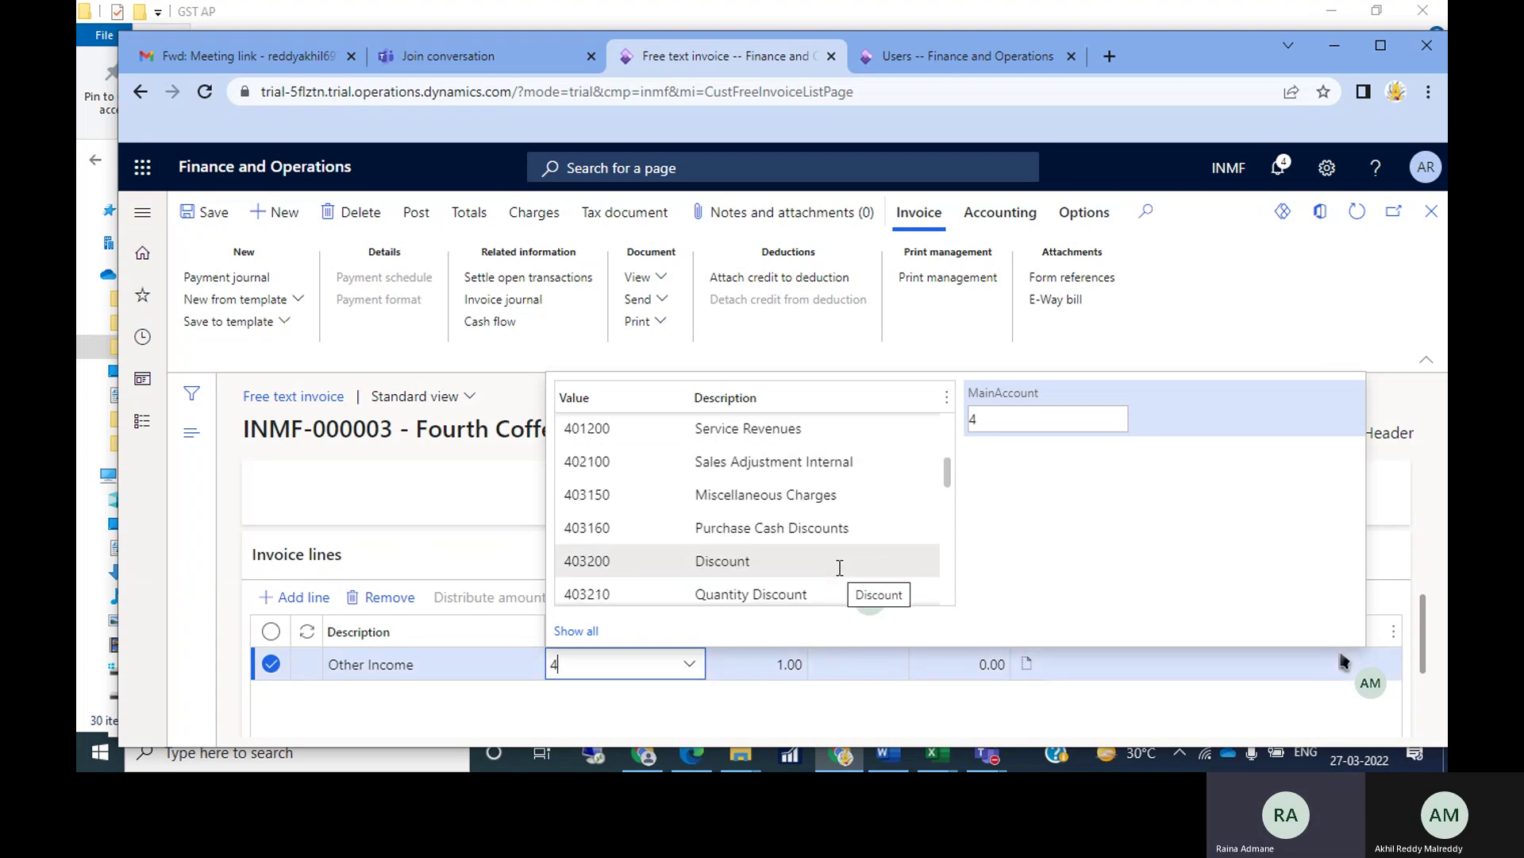
pyautogui.scroll(-1, 856, 524)
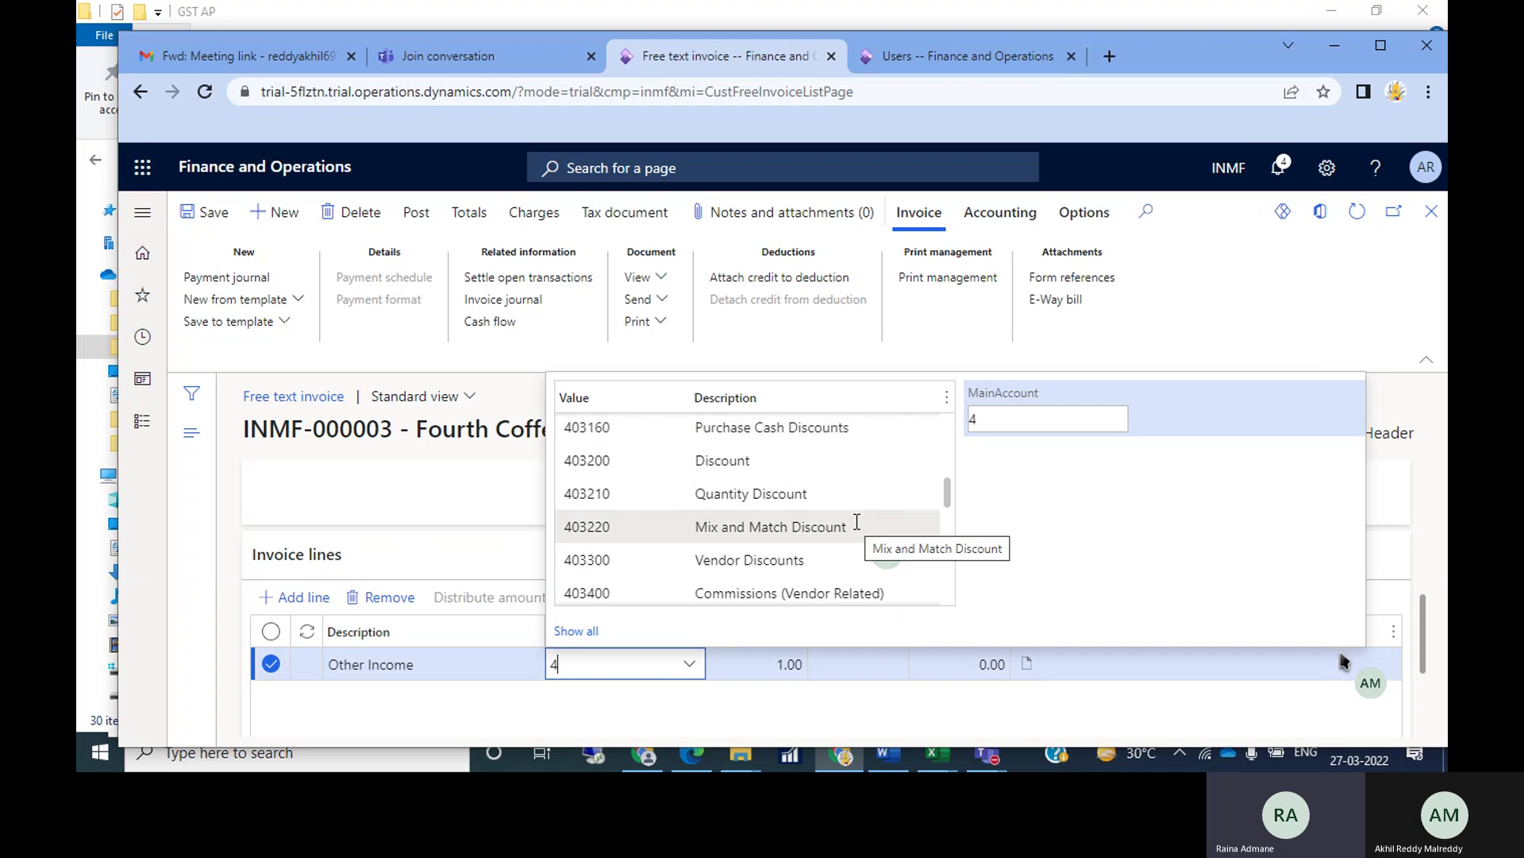
pyautogui.scroll(-1, 857, 524)
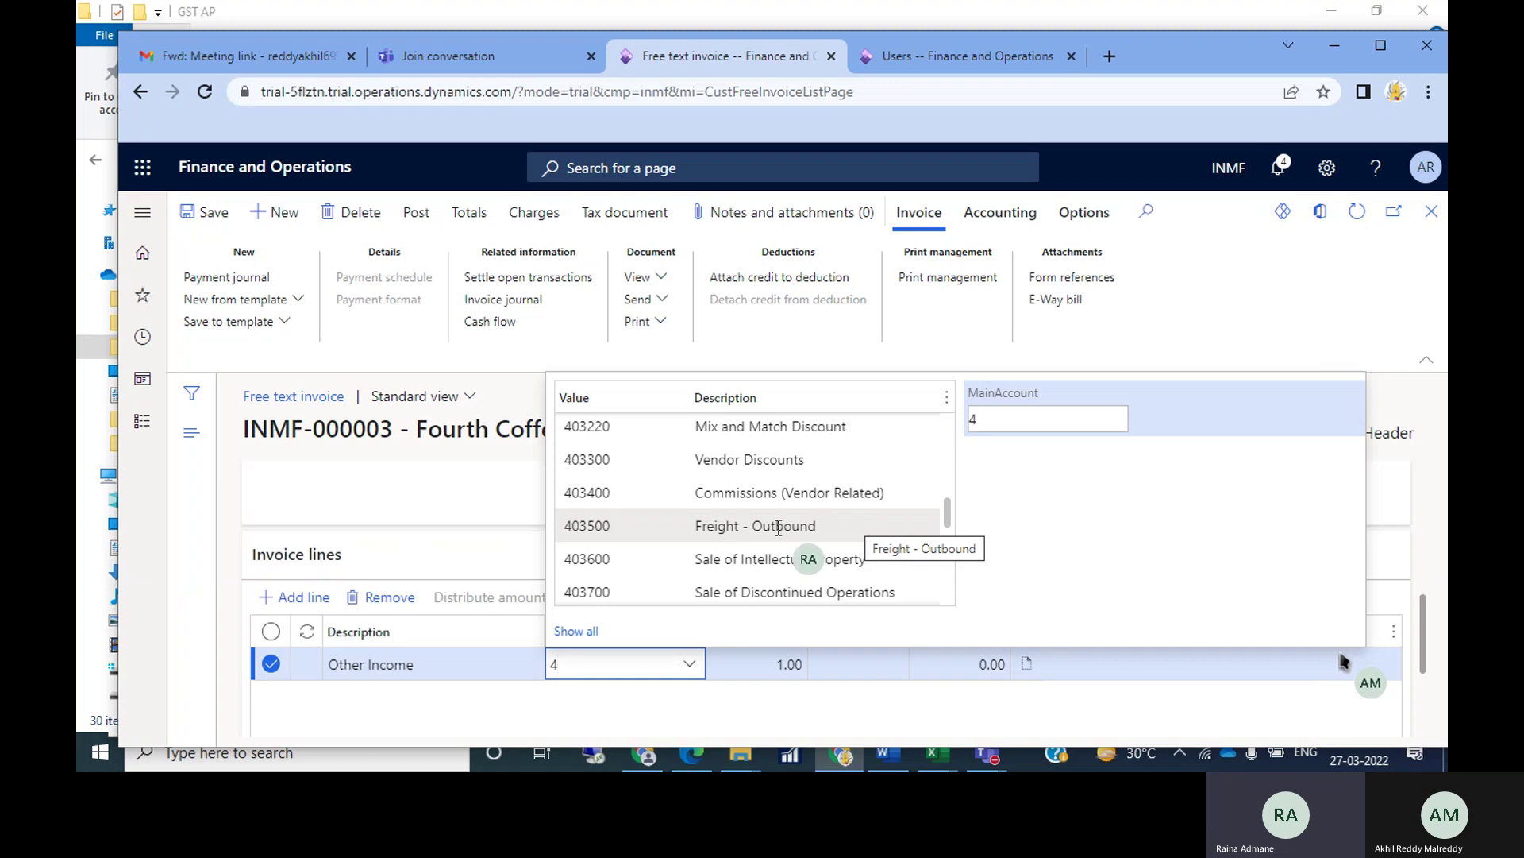
pyautogui.click(778, 526)
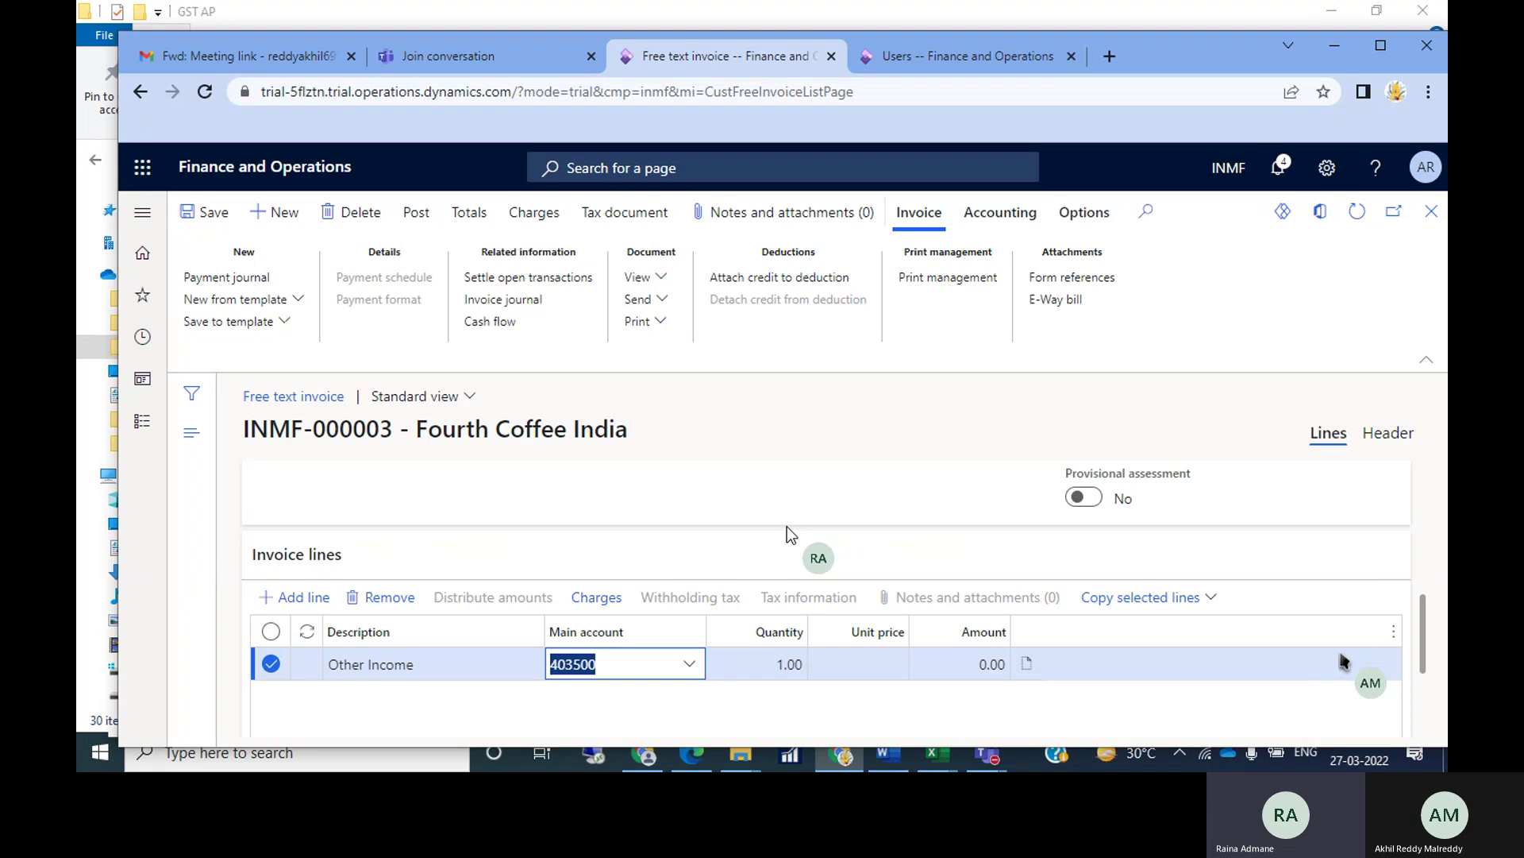
pyautogui.press('Tab')
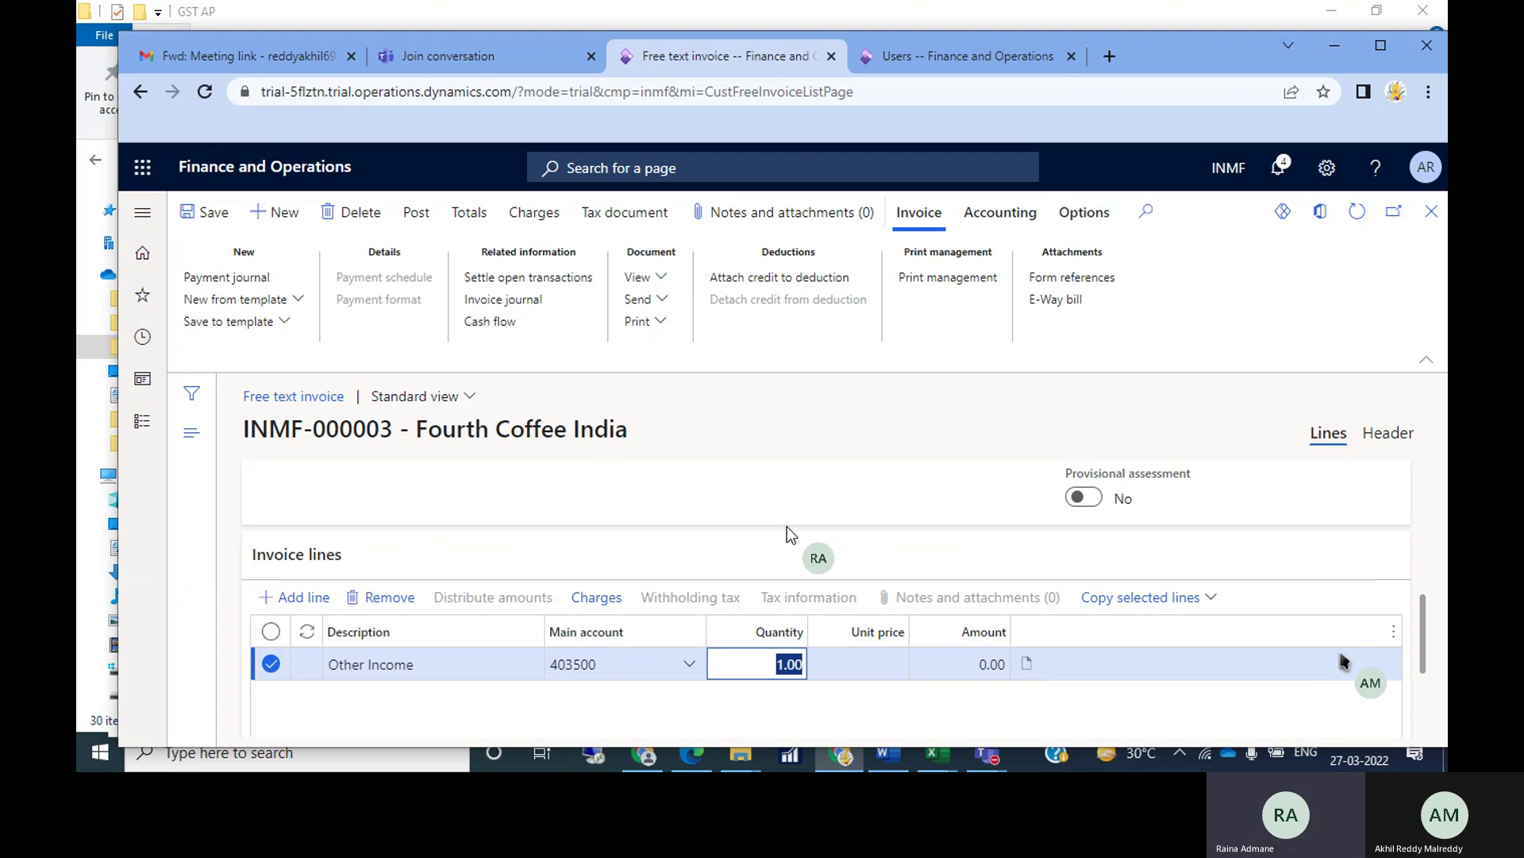
# Step: Set the Other Income line's quantity to 10 and its unit price to 500
pyautogui.click(791, 666)
pyautogui.write('10')
pyautogui.press('Delete')
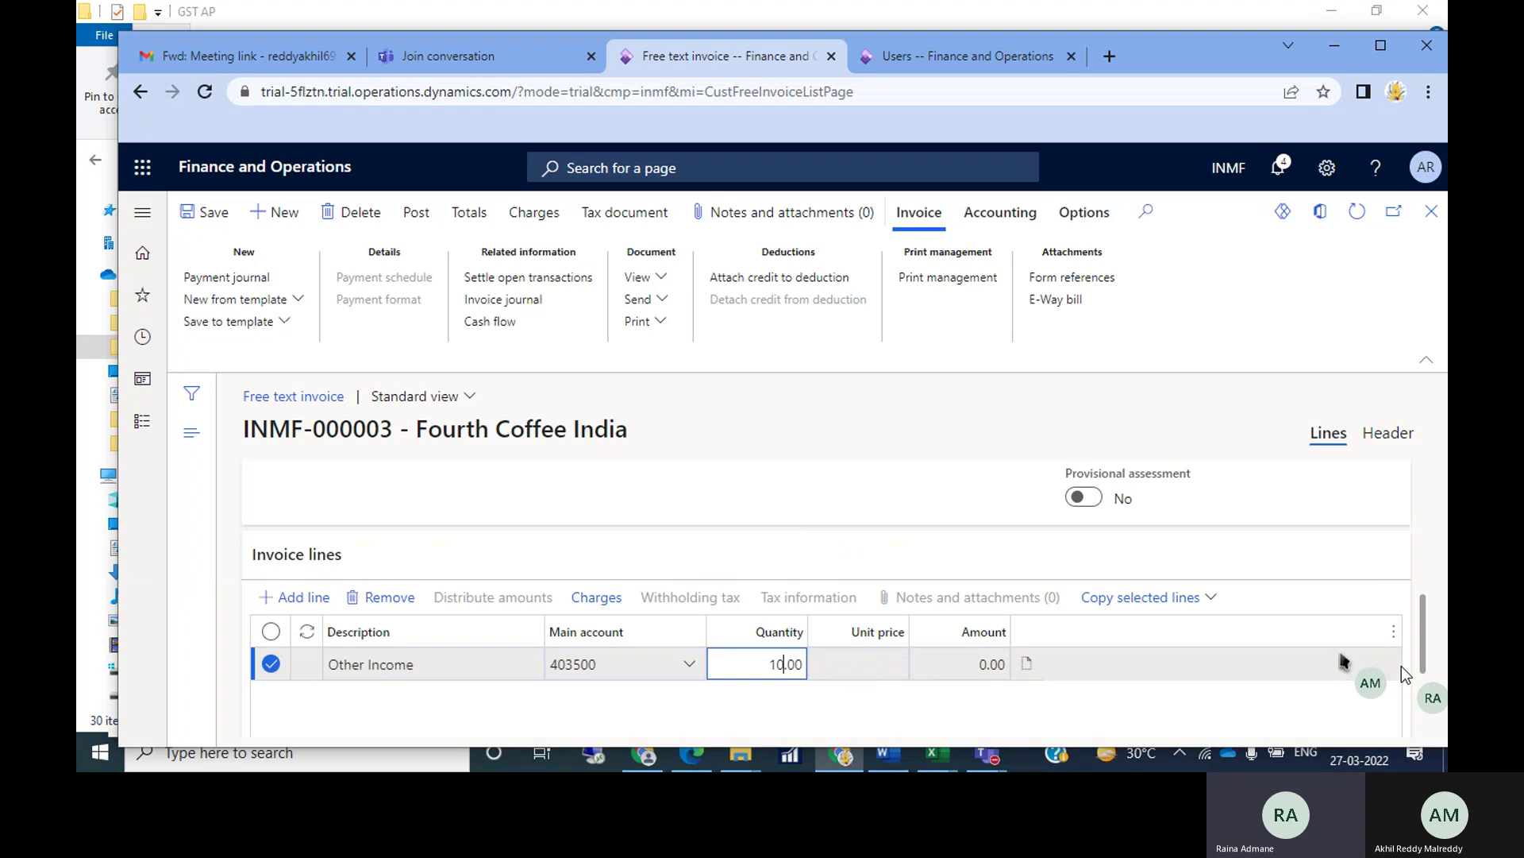
pyautogui.press('Tab')
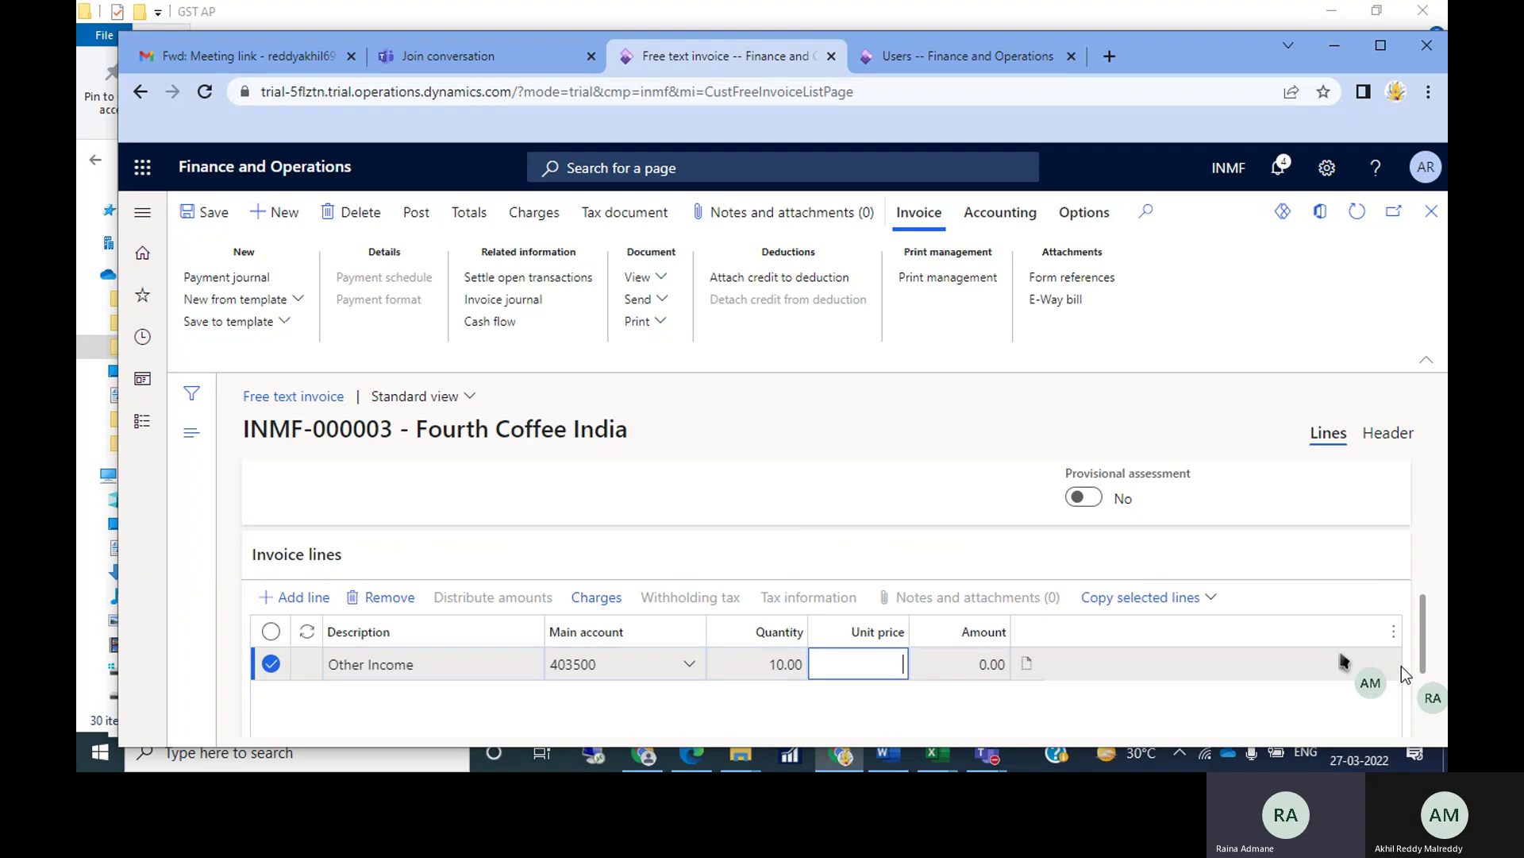
pyautogui.write('500')
pyautogui.press('Tab')
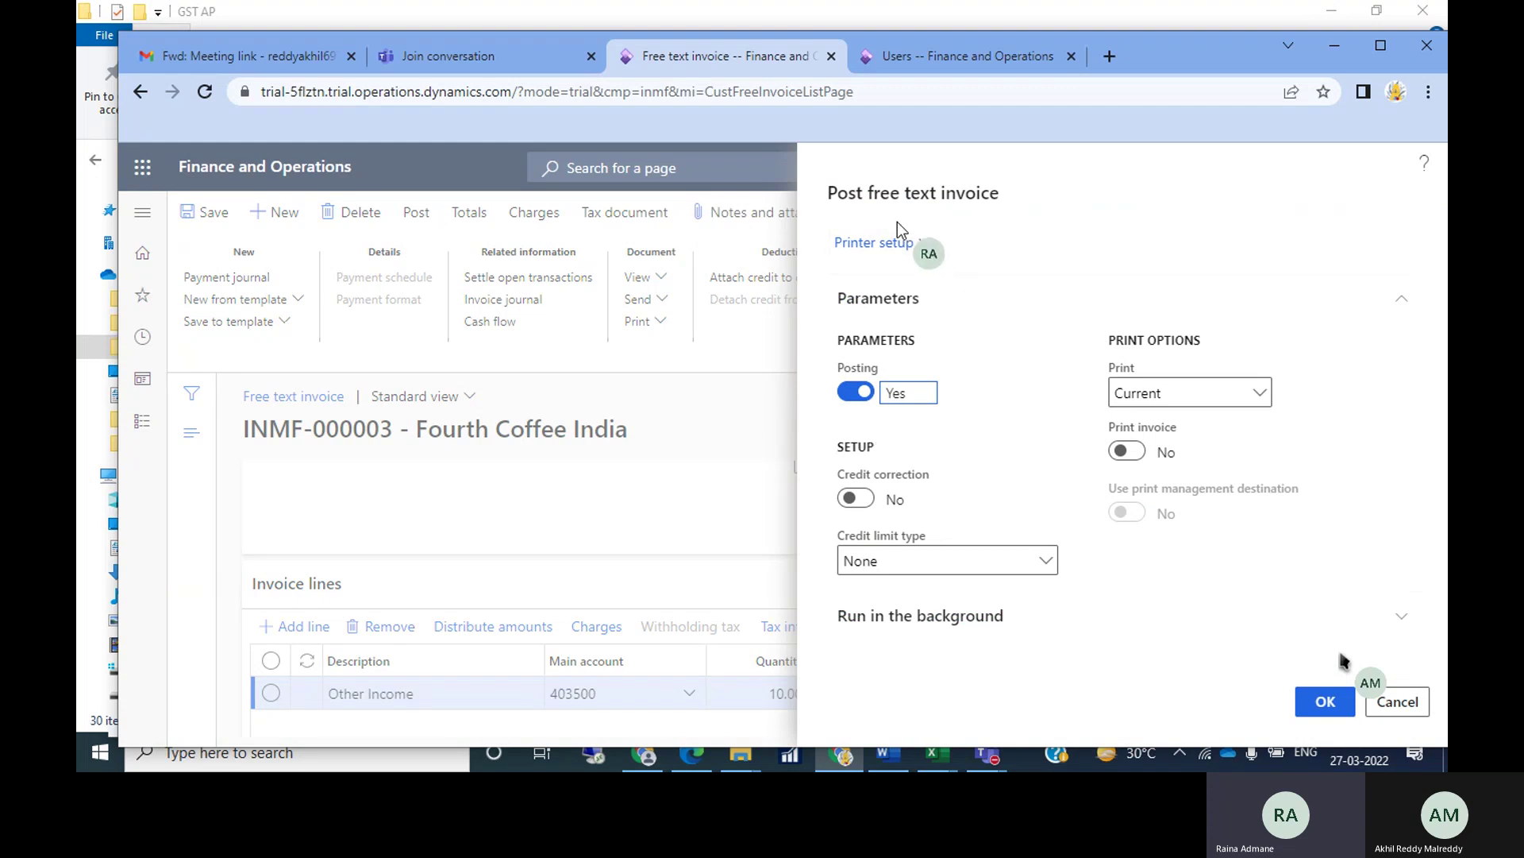
# Step: Post the free text invoice without printing it and open its invoice journal
pyautogui.click(1337, 704)
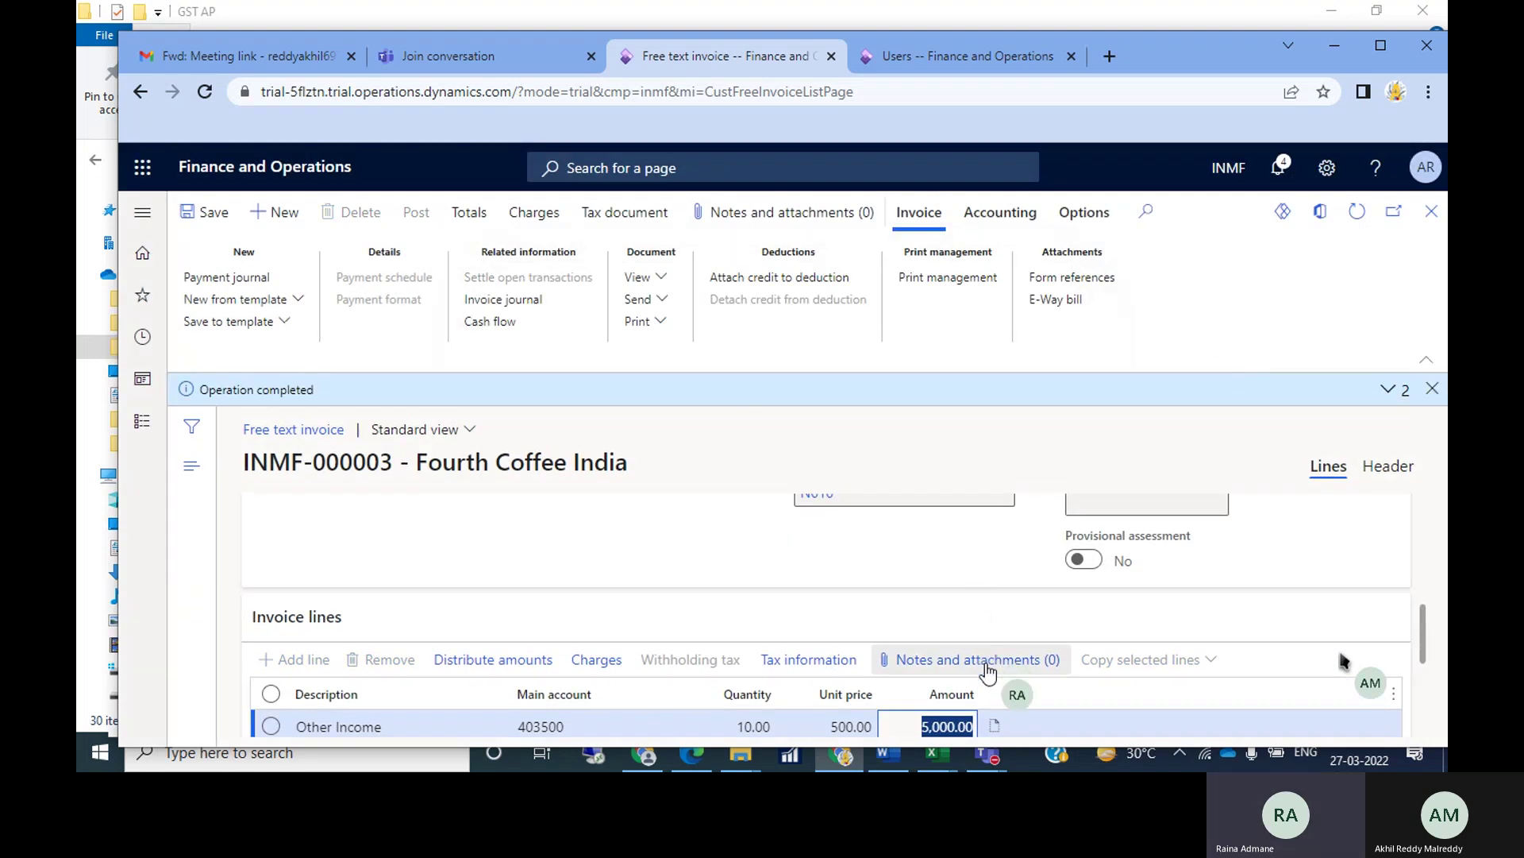
pyautogui.click(511, 300)
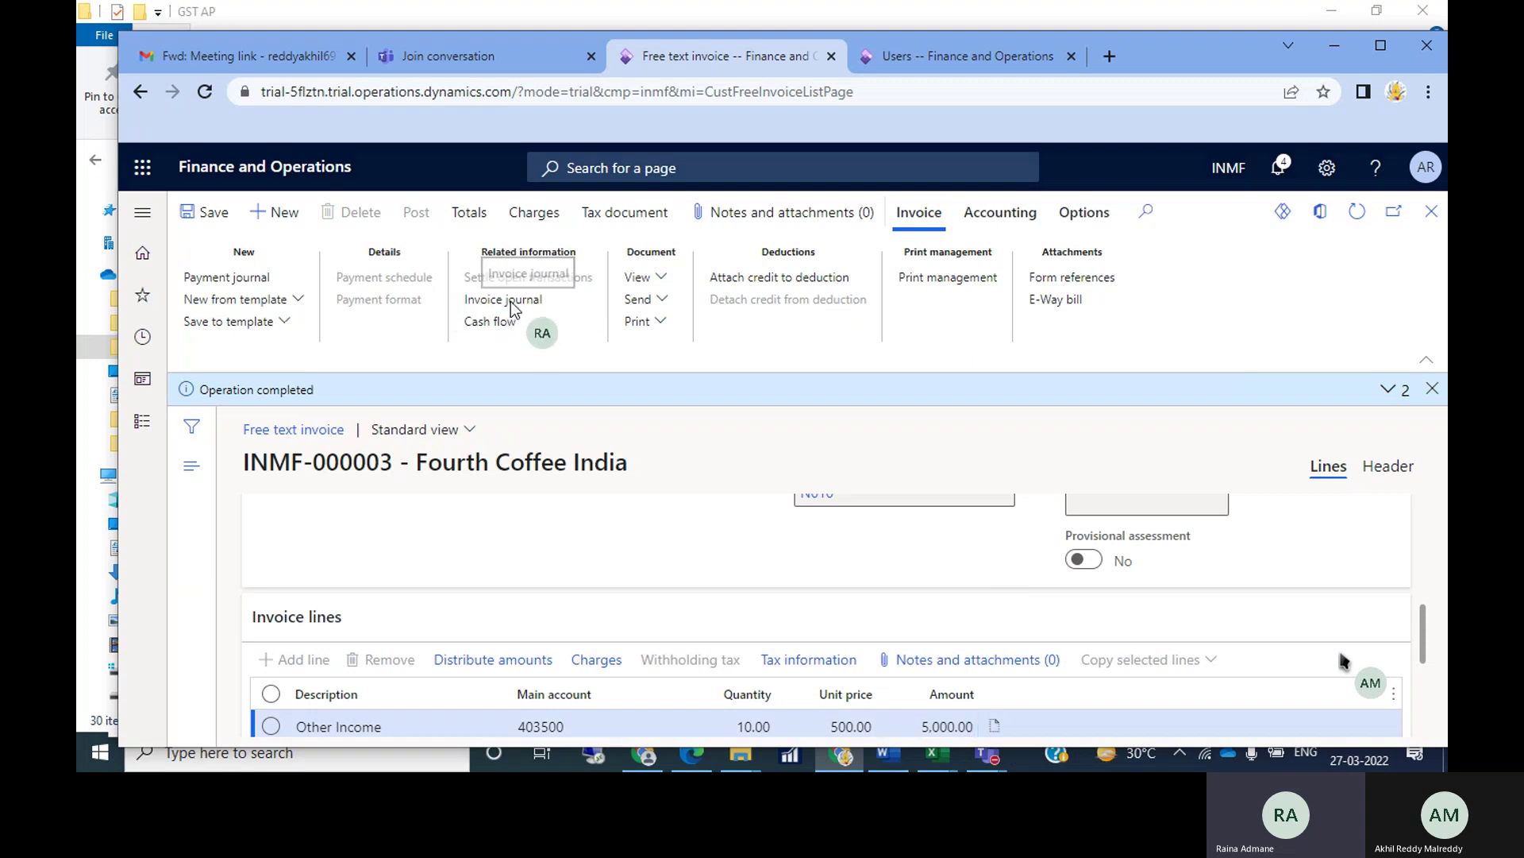
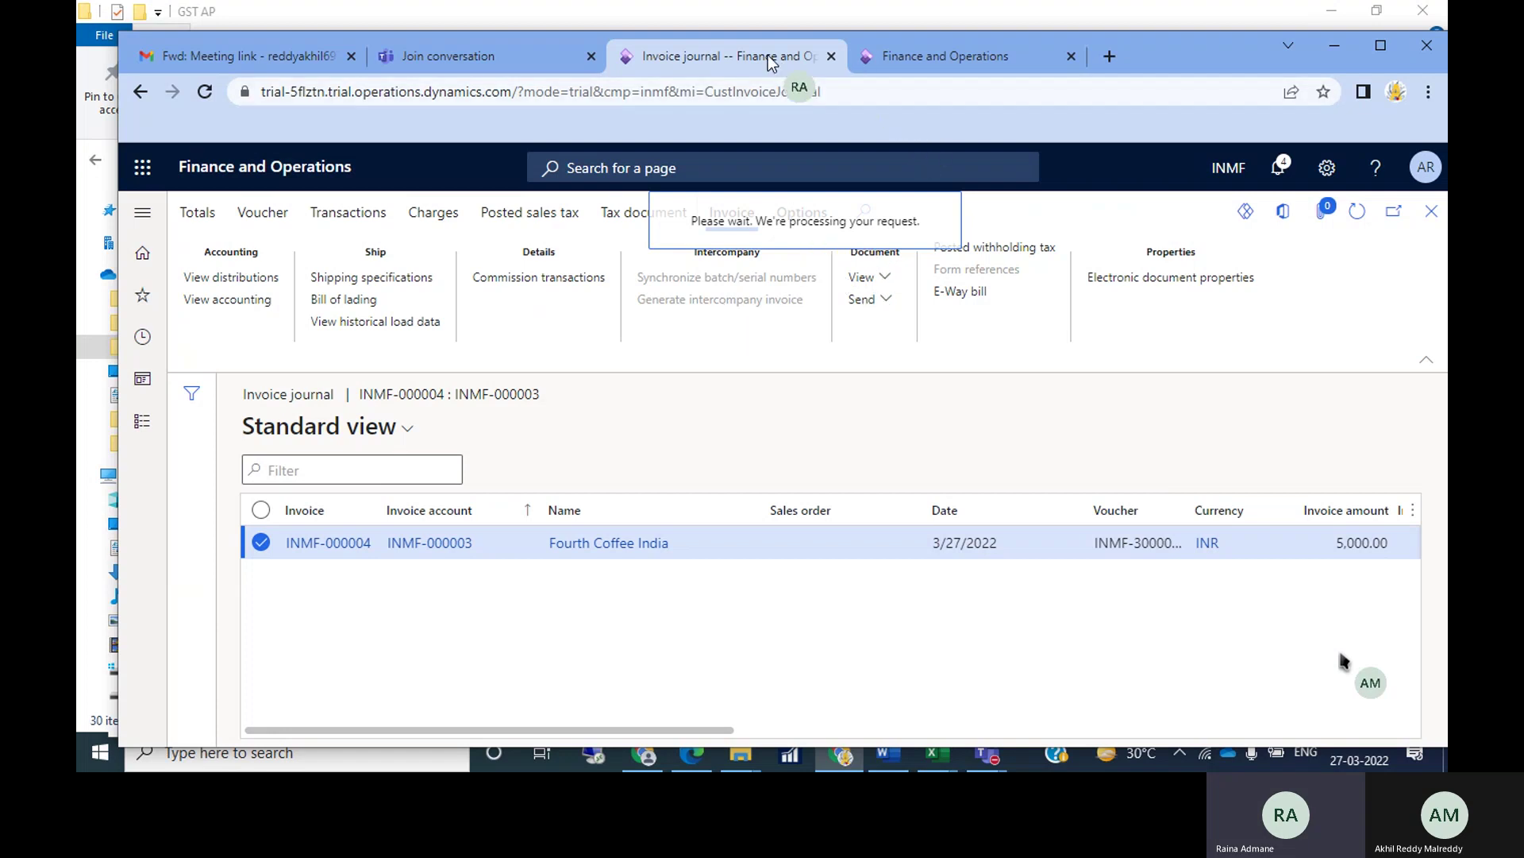
# Step: Start a new session in the other Finance and Operations browser tab and open the Accounts receivable Customer payments workspace
pyautogui.click(935, 58)
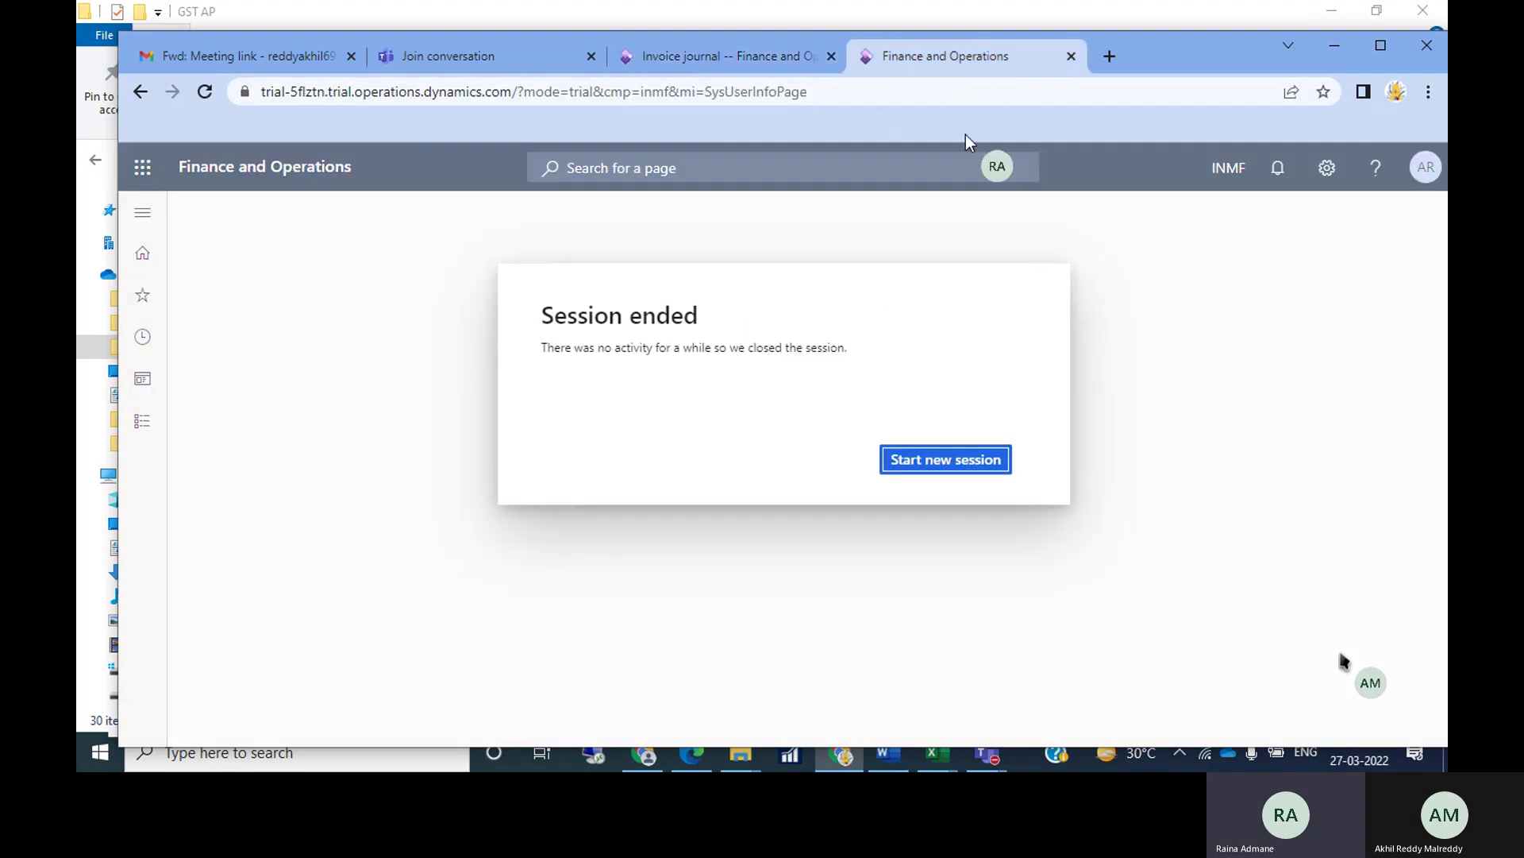
pyautogui.click(978, 467)
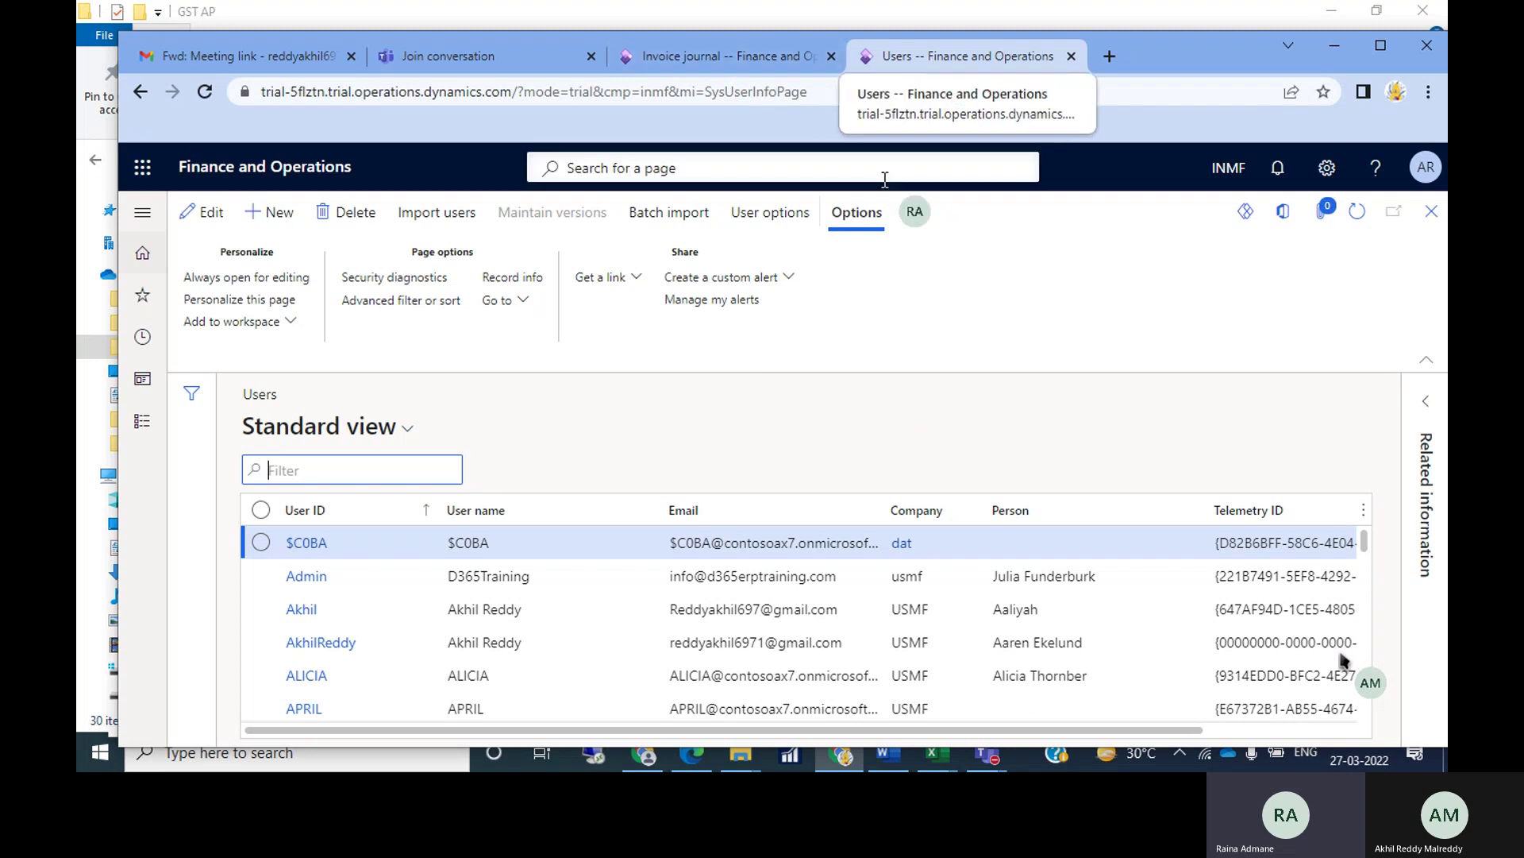
pyautogui.click(159, 435)
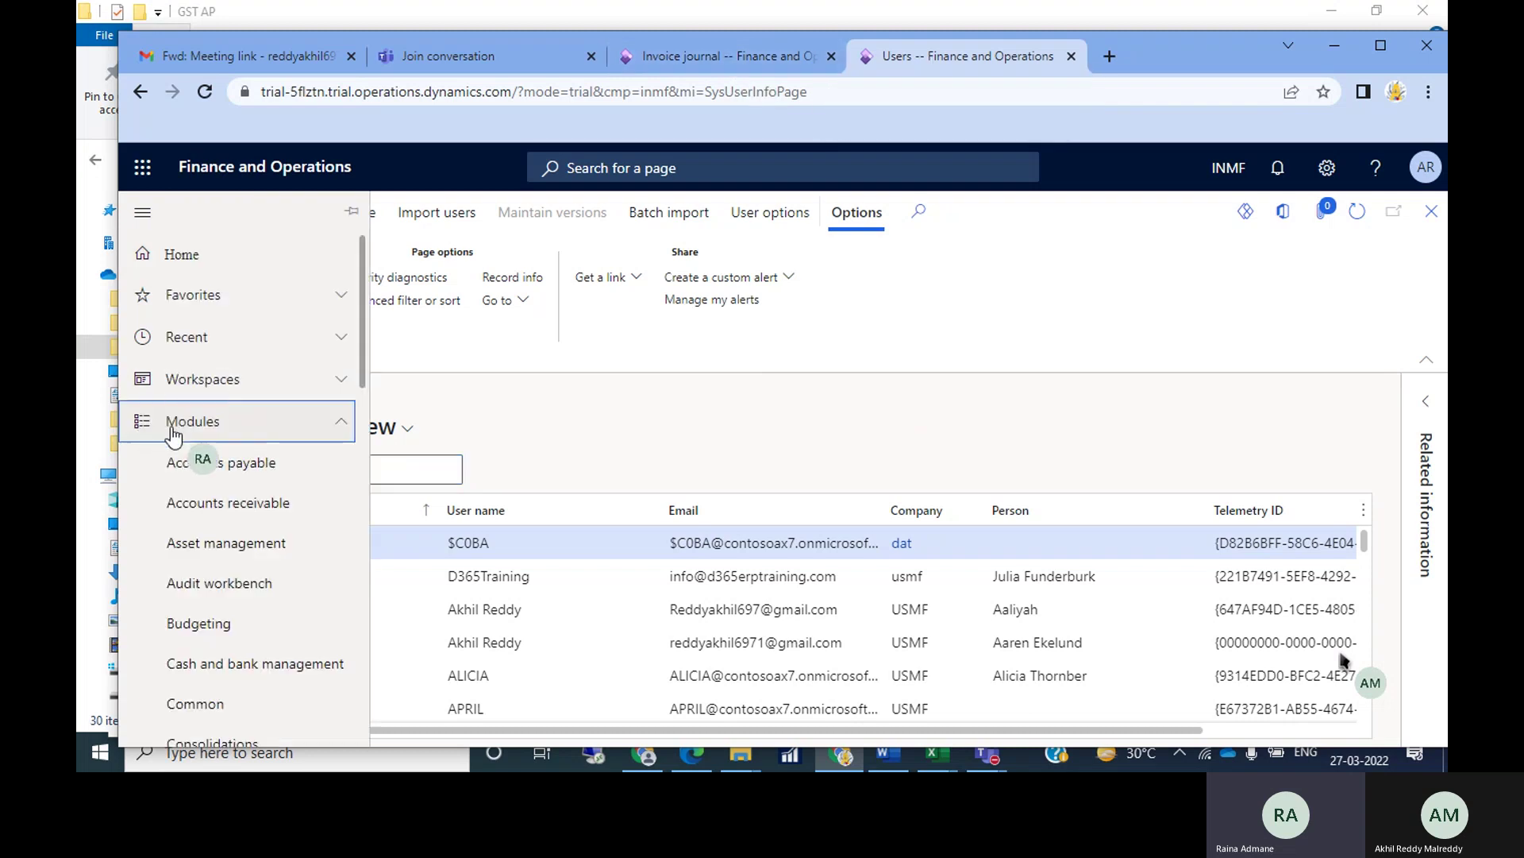
pyautogui.doubleClick(246, 515)
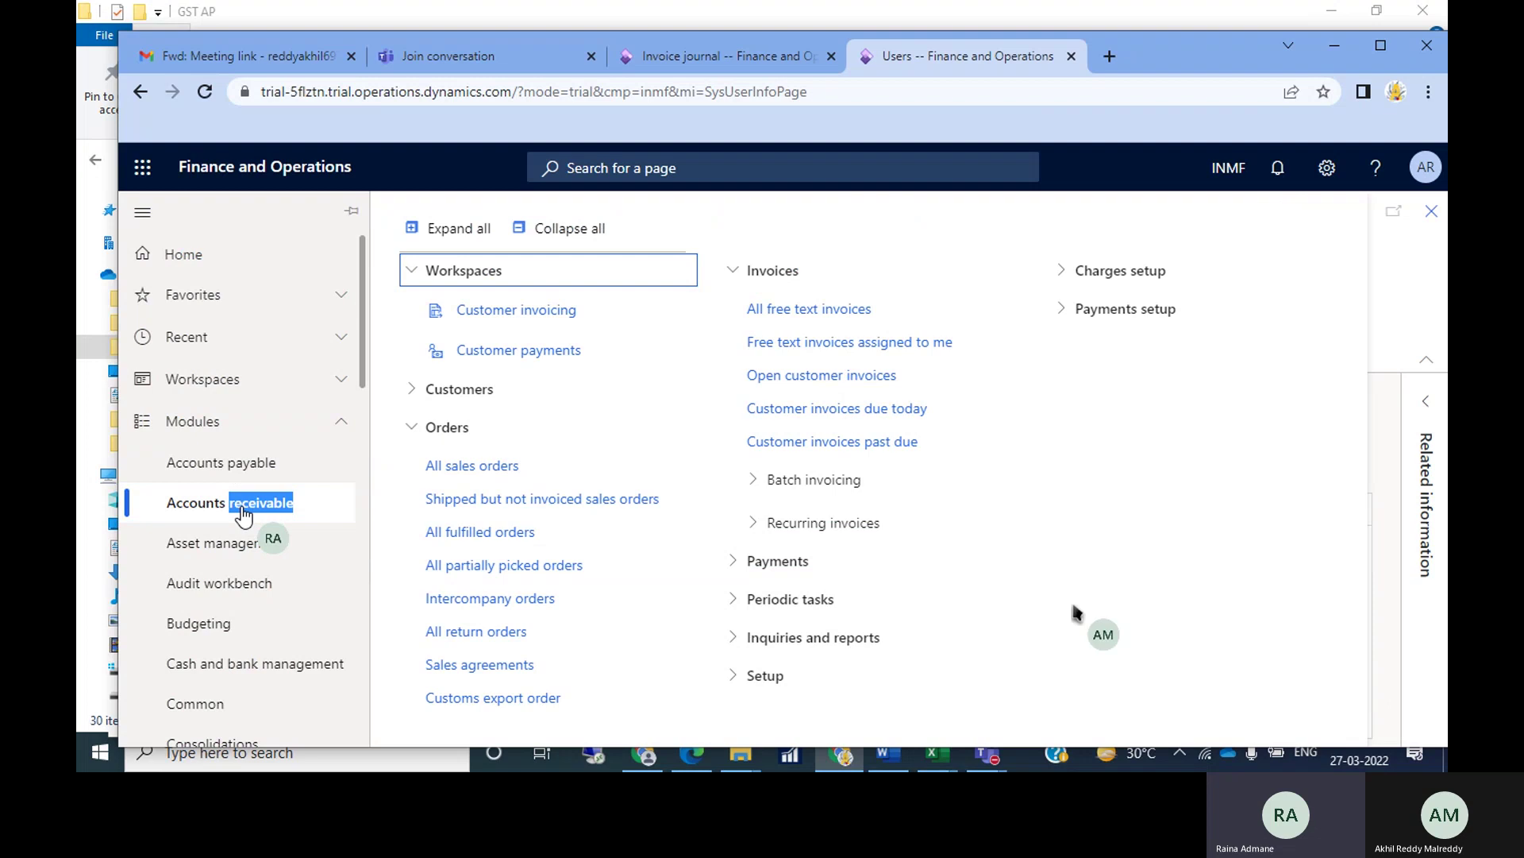
pyautogui.click(504, 350)
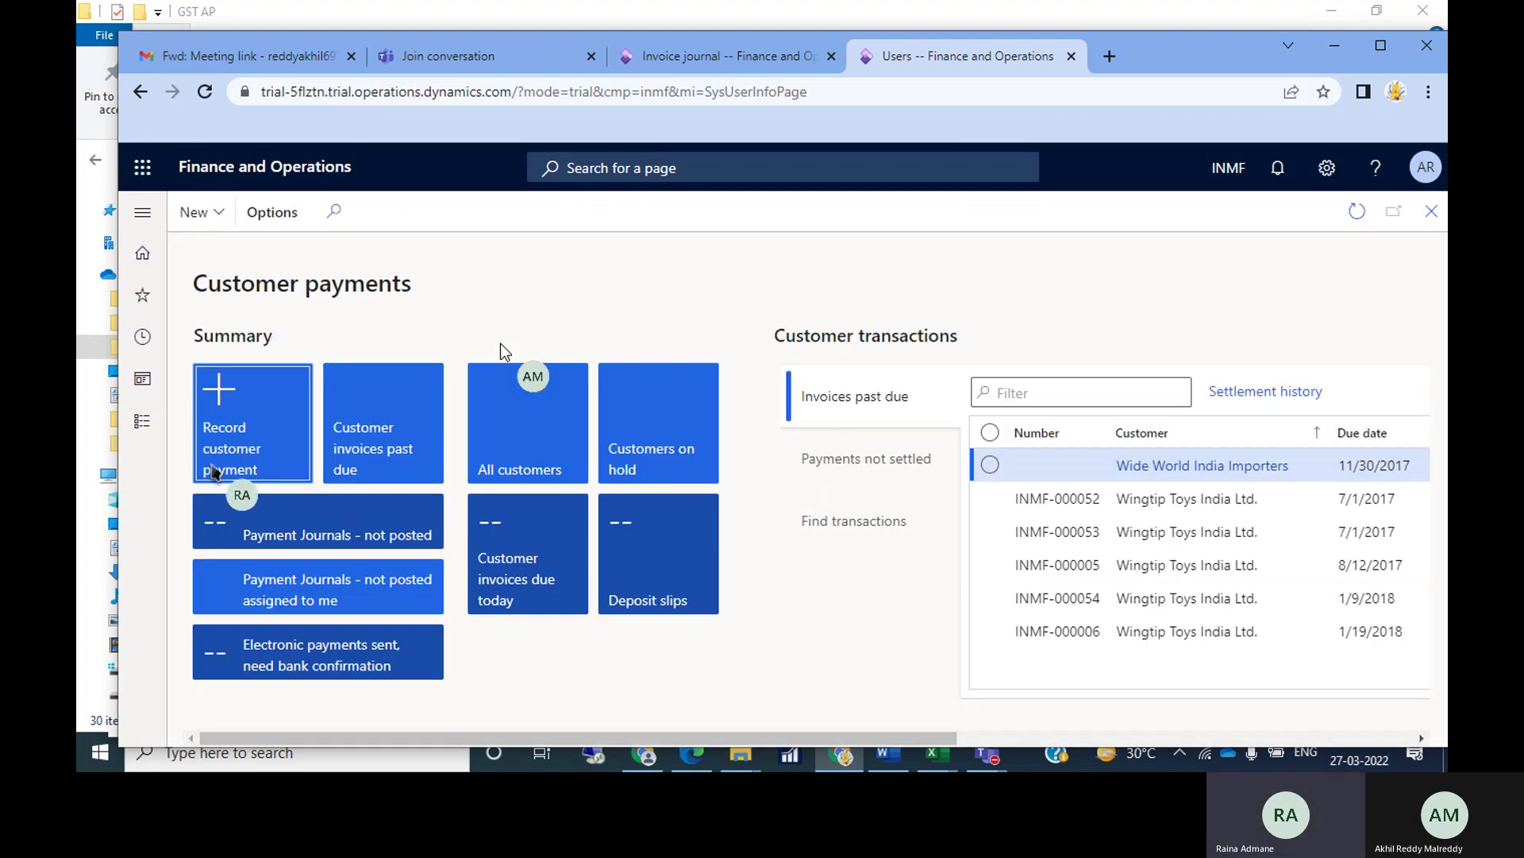
# Step: Open the customer payment journal list in Accounts receivable and add a new journal
pyautogui.click(142, 421)
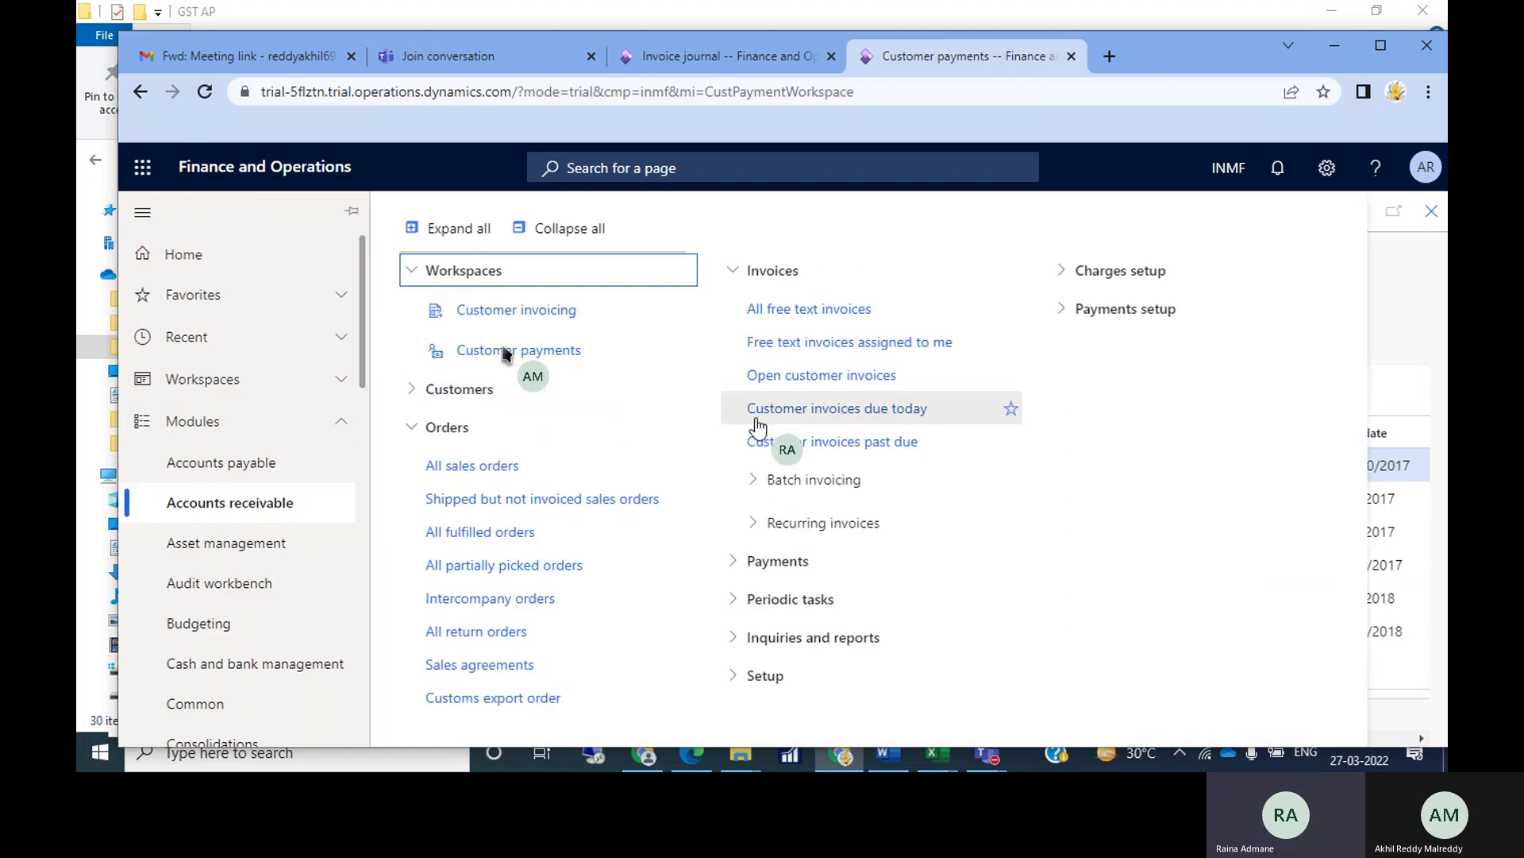
pyautogui.click(732, 563)
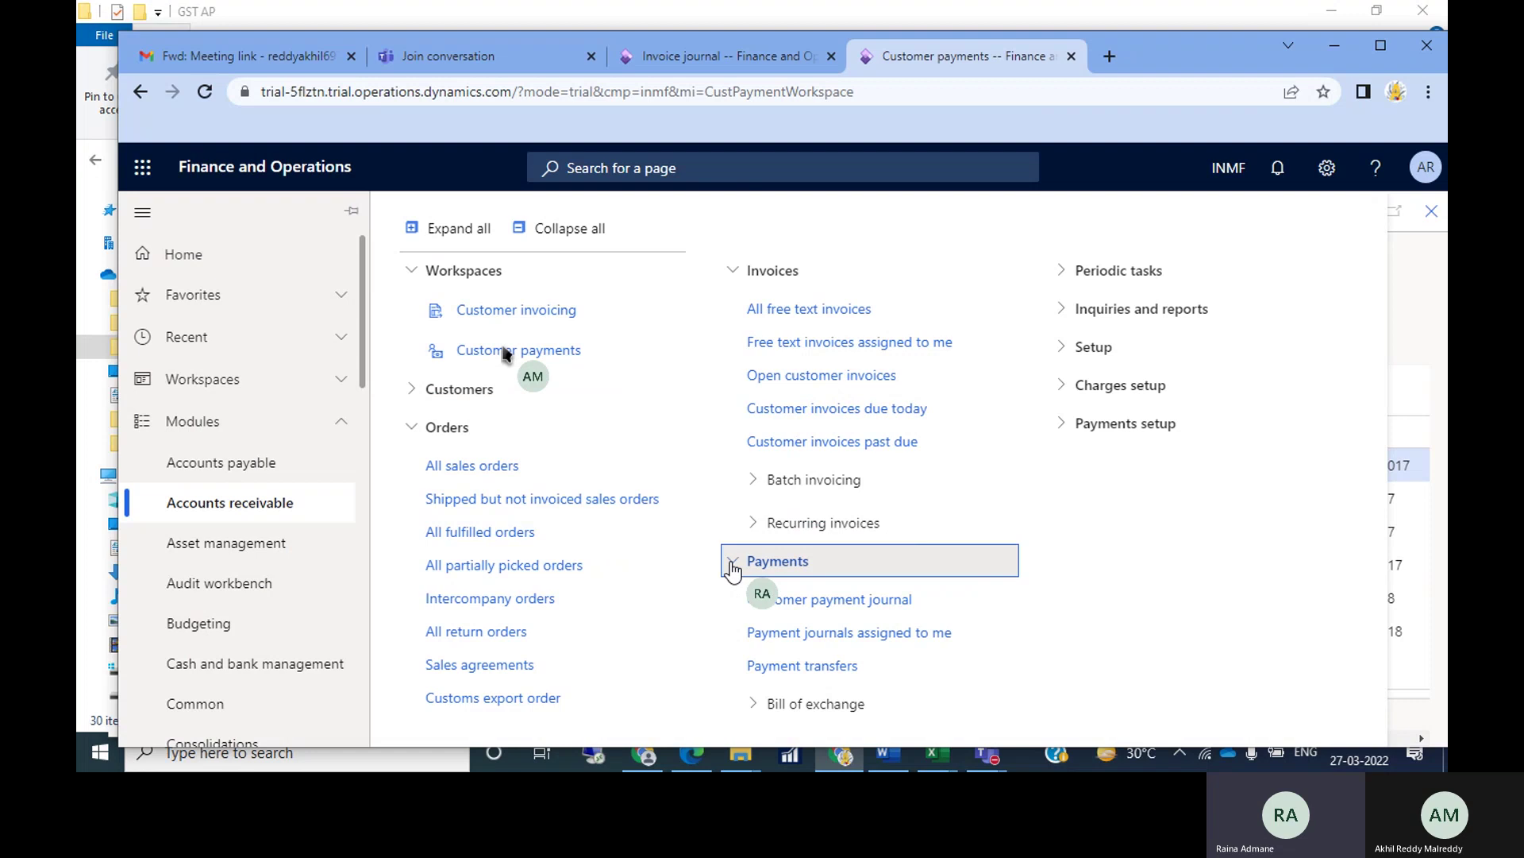
pyautogui.click(877, 605)
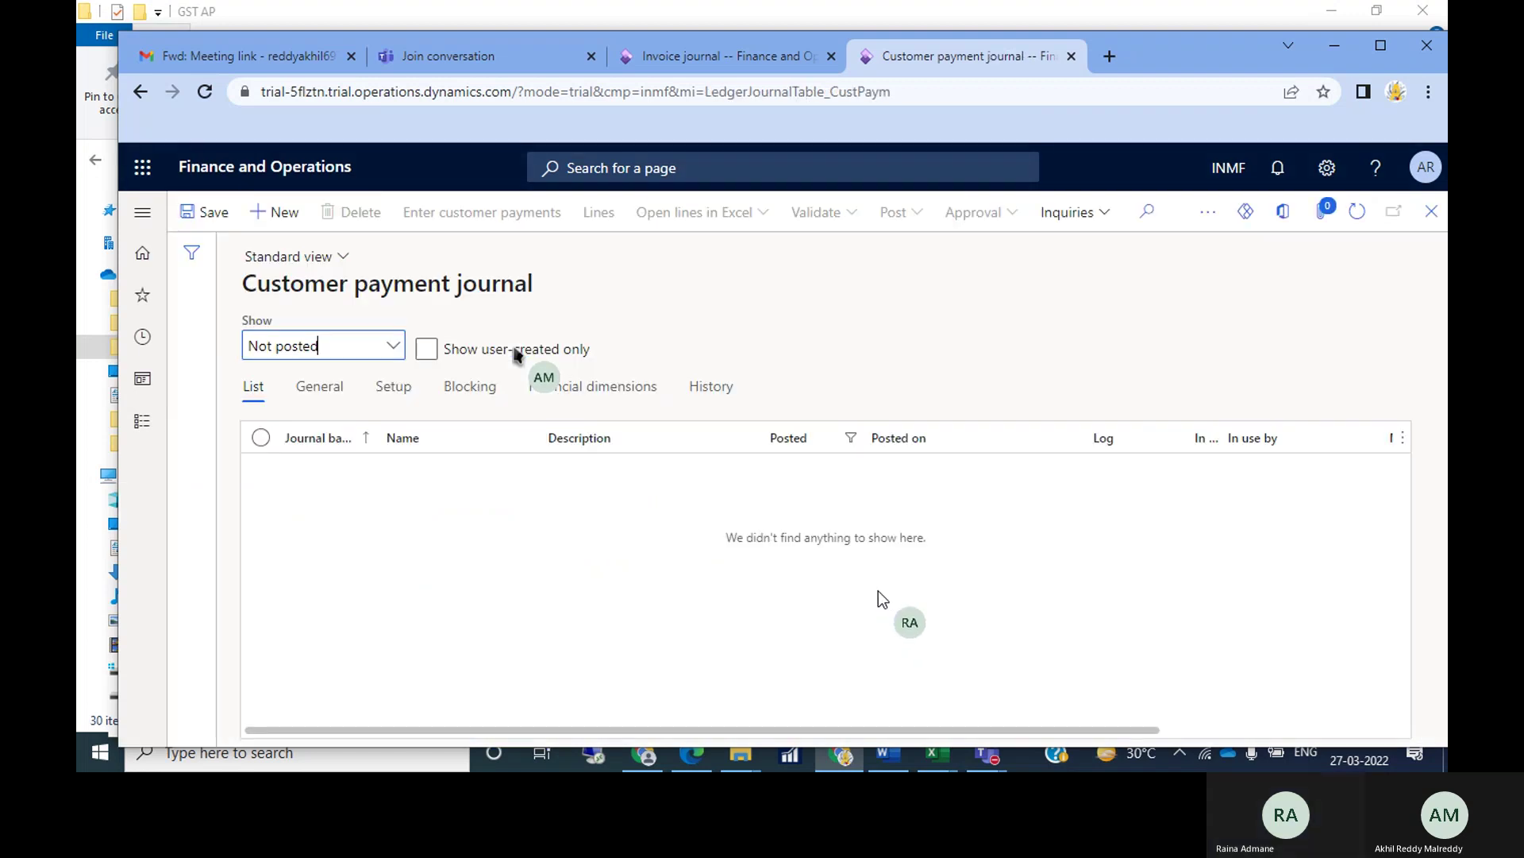
pyautogui.click(286, 213)
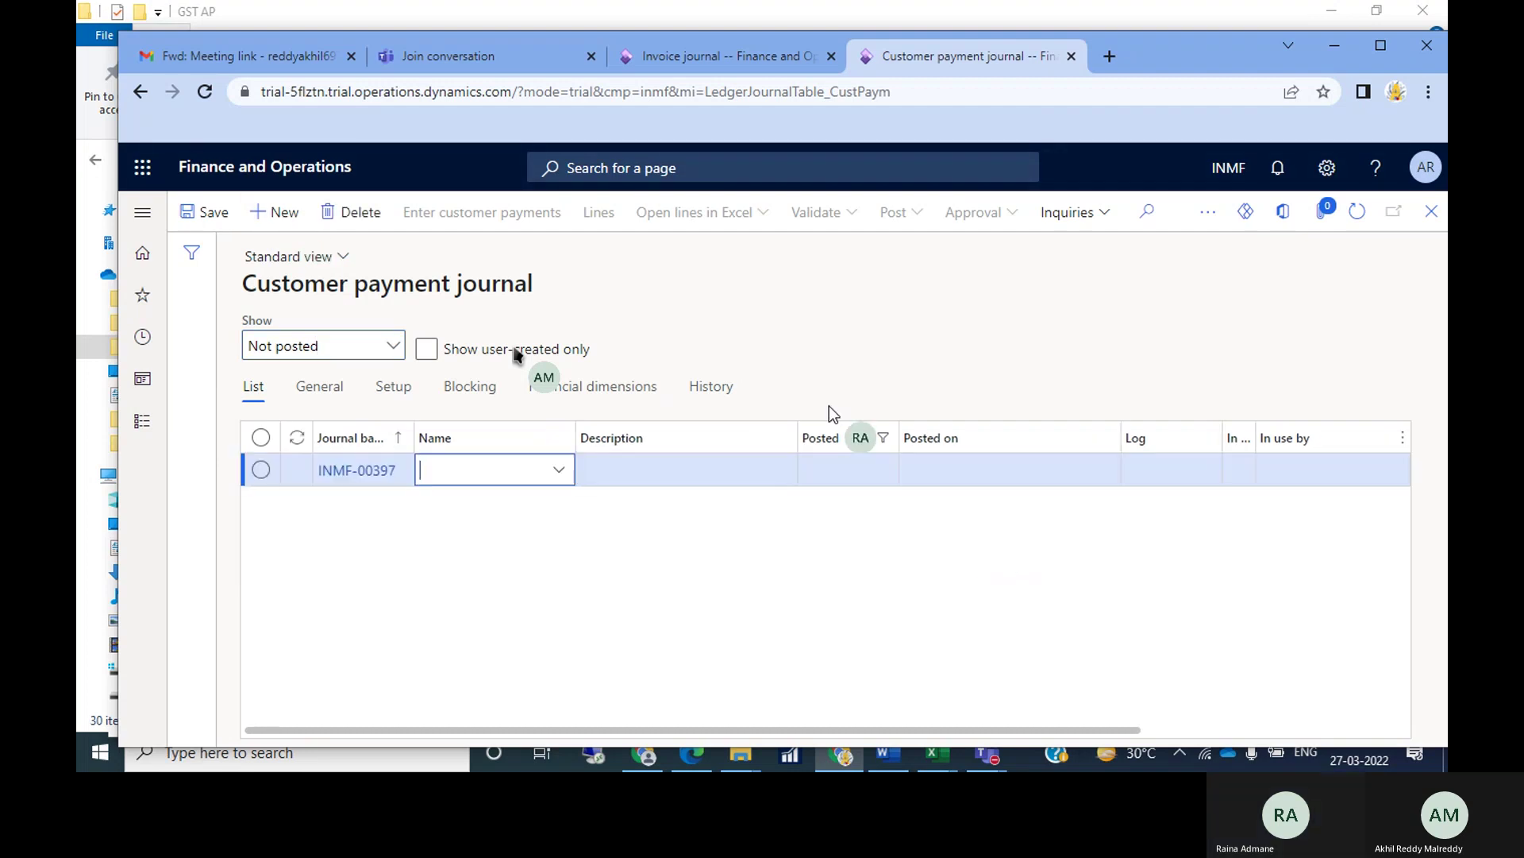
# Step: Set the new journal's name to CUSTP and extend its description to "Customer payment for other income"
pyautogui.click(564, 472)
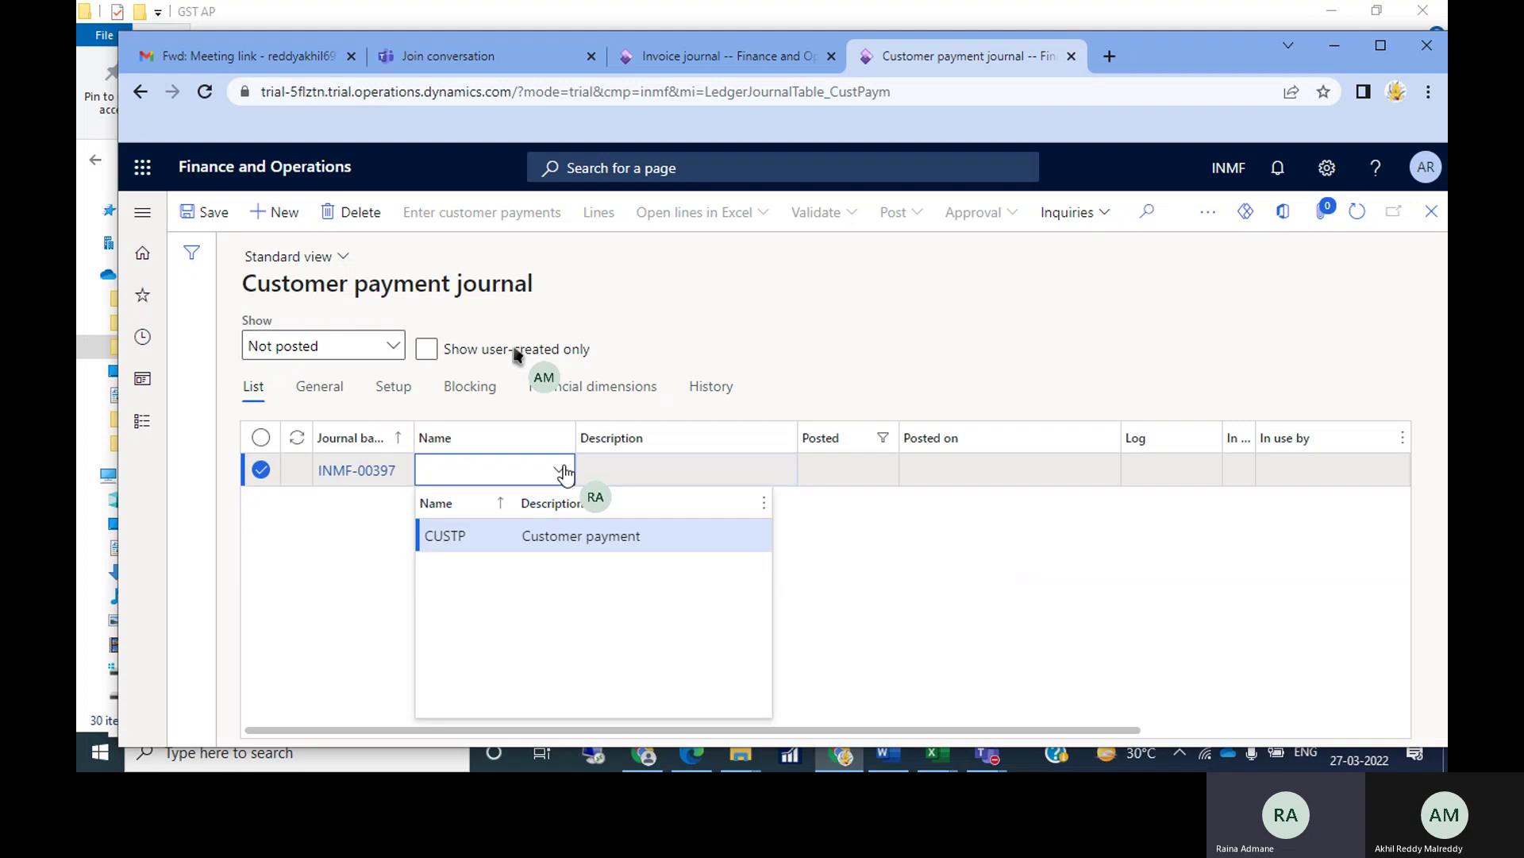
pyautogui.click(505, 543)
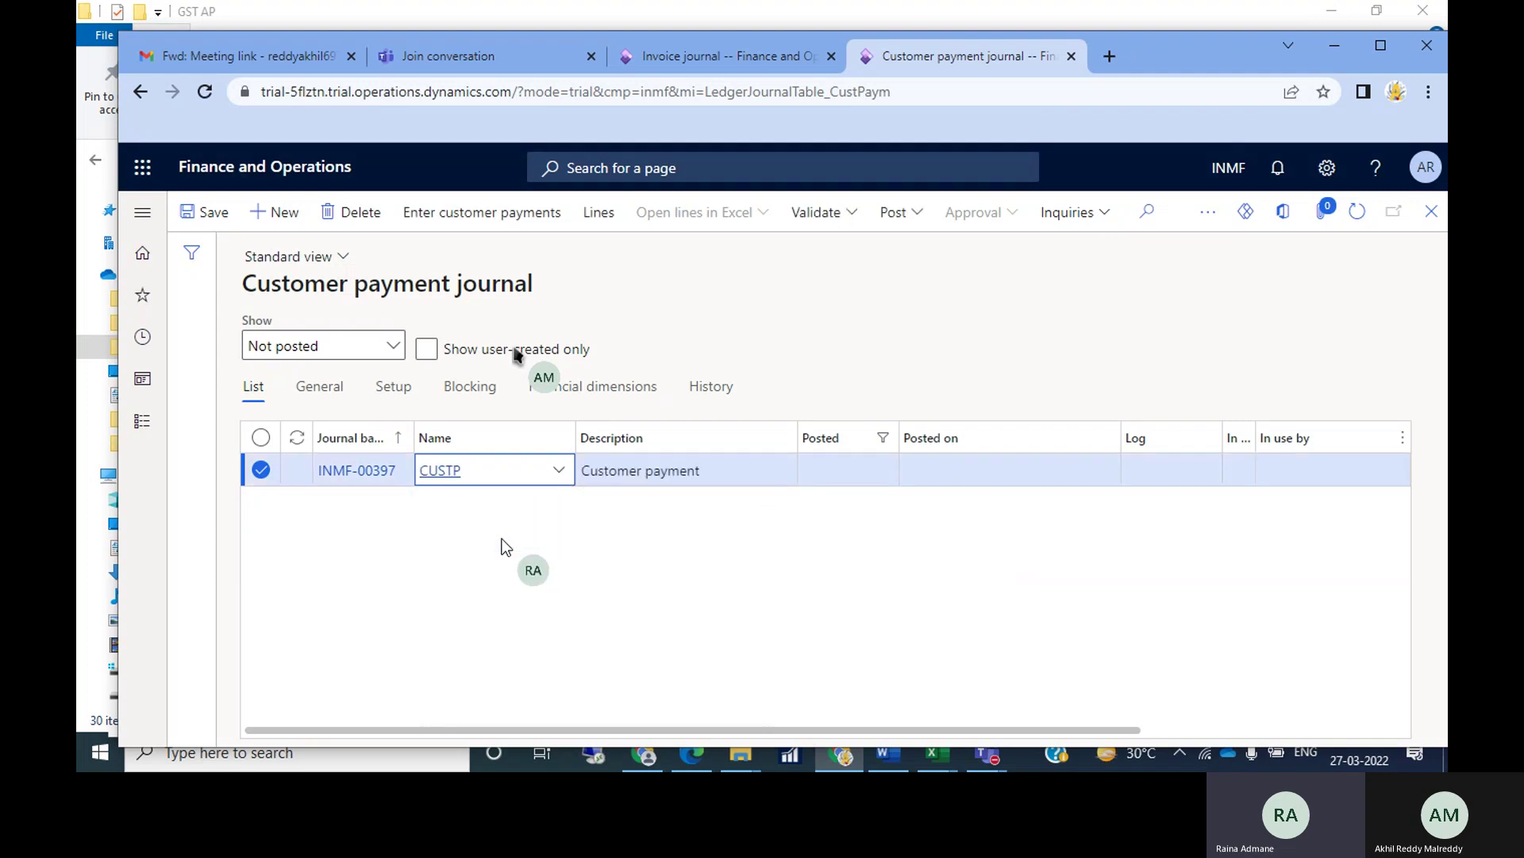
pyautogui.click(746, 470)
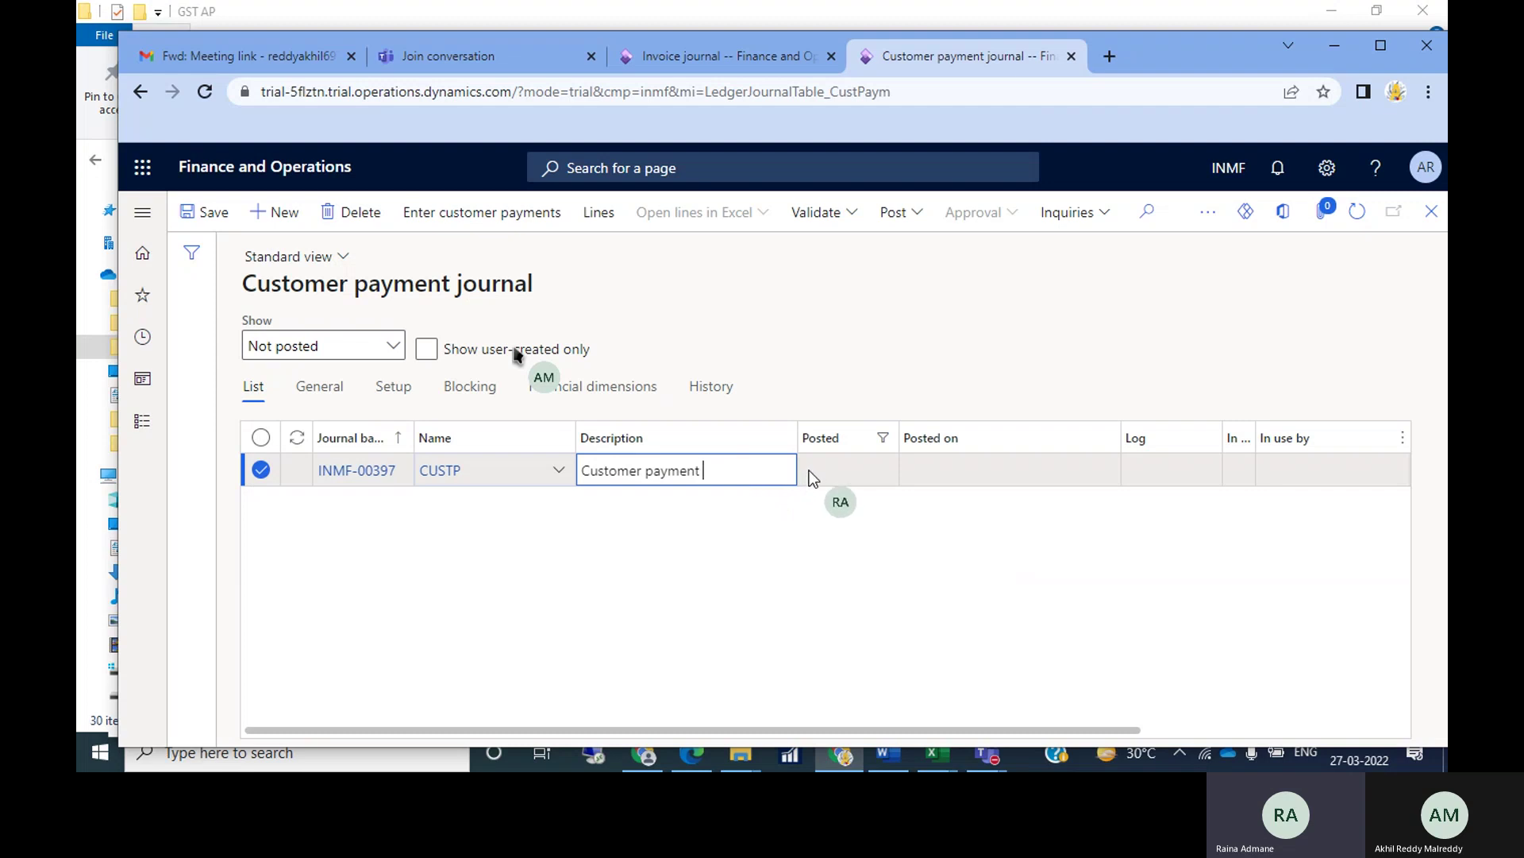
pyautogui.write('for other')
pyautogui.write('income')
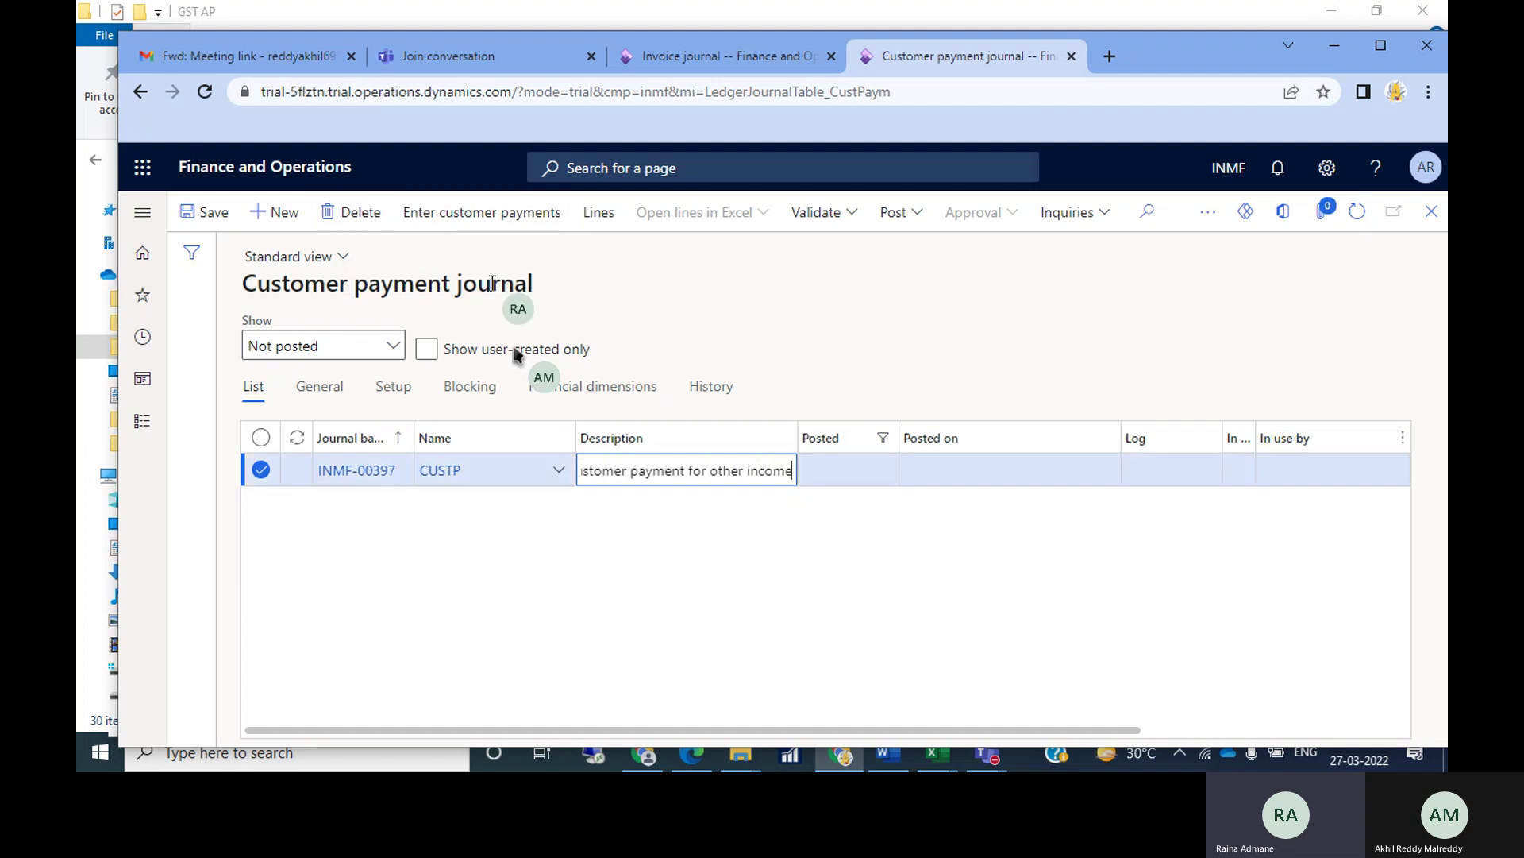
# Step: Open the journal's lines and set the payment line's customer account to Fourth Coffee India
pyautogui.click(601, 216)
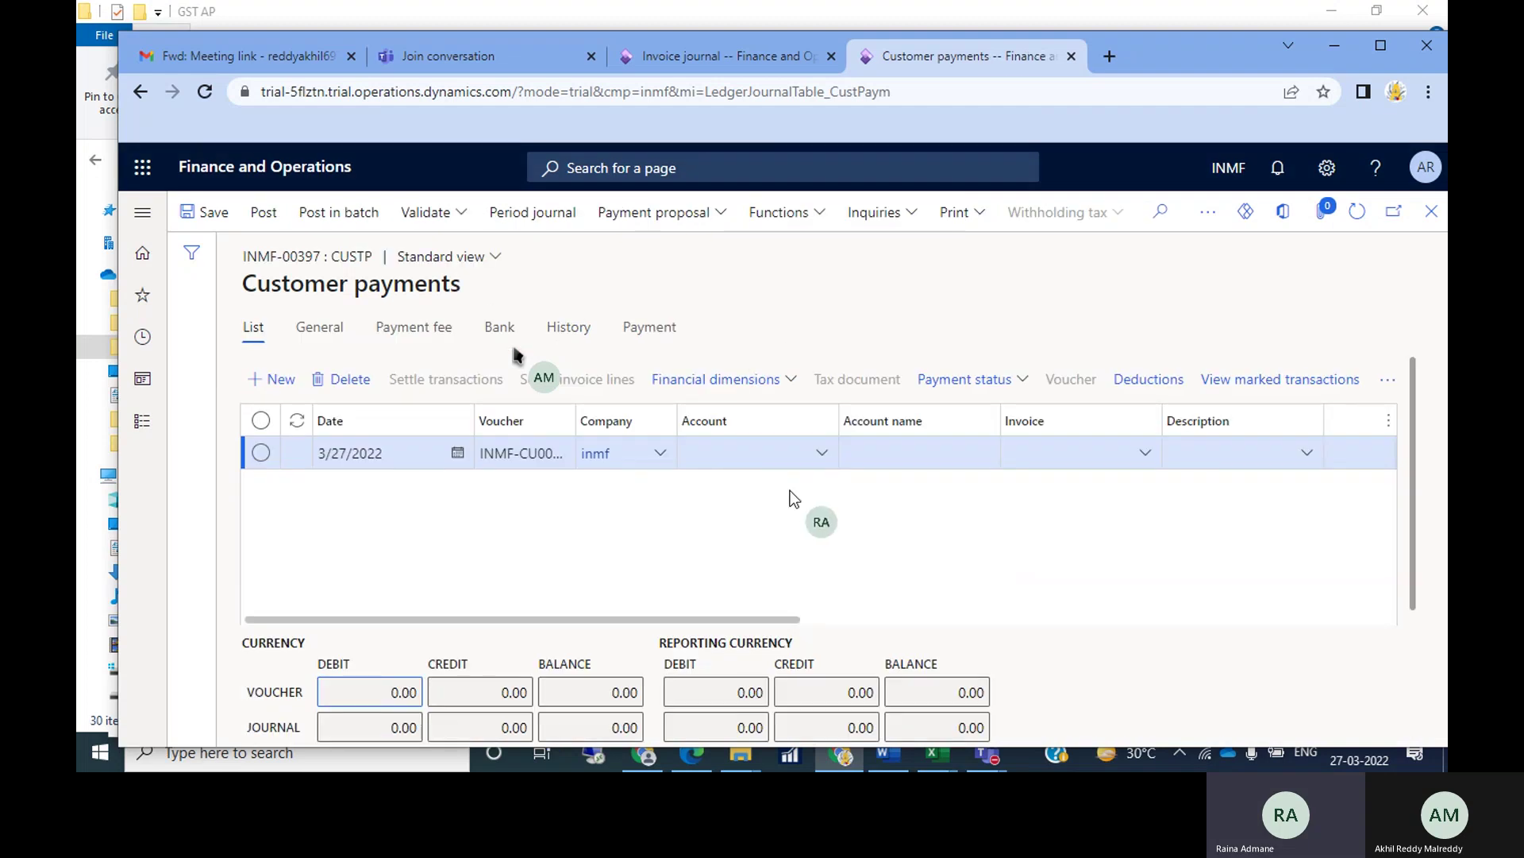
pyautogui.click(820, 458)
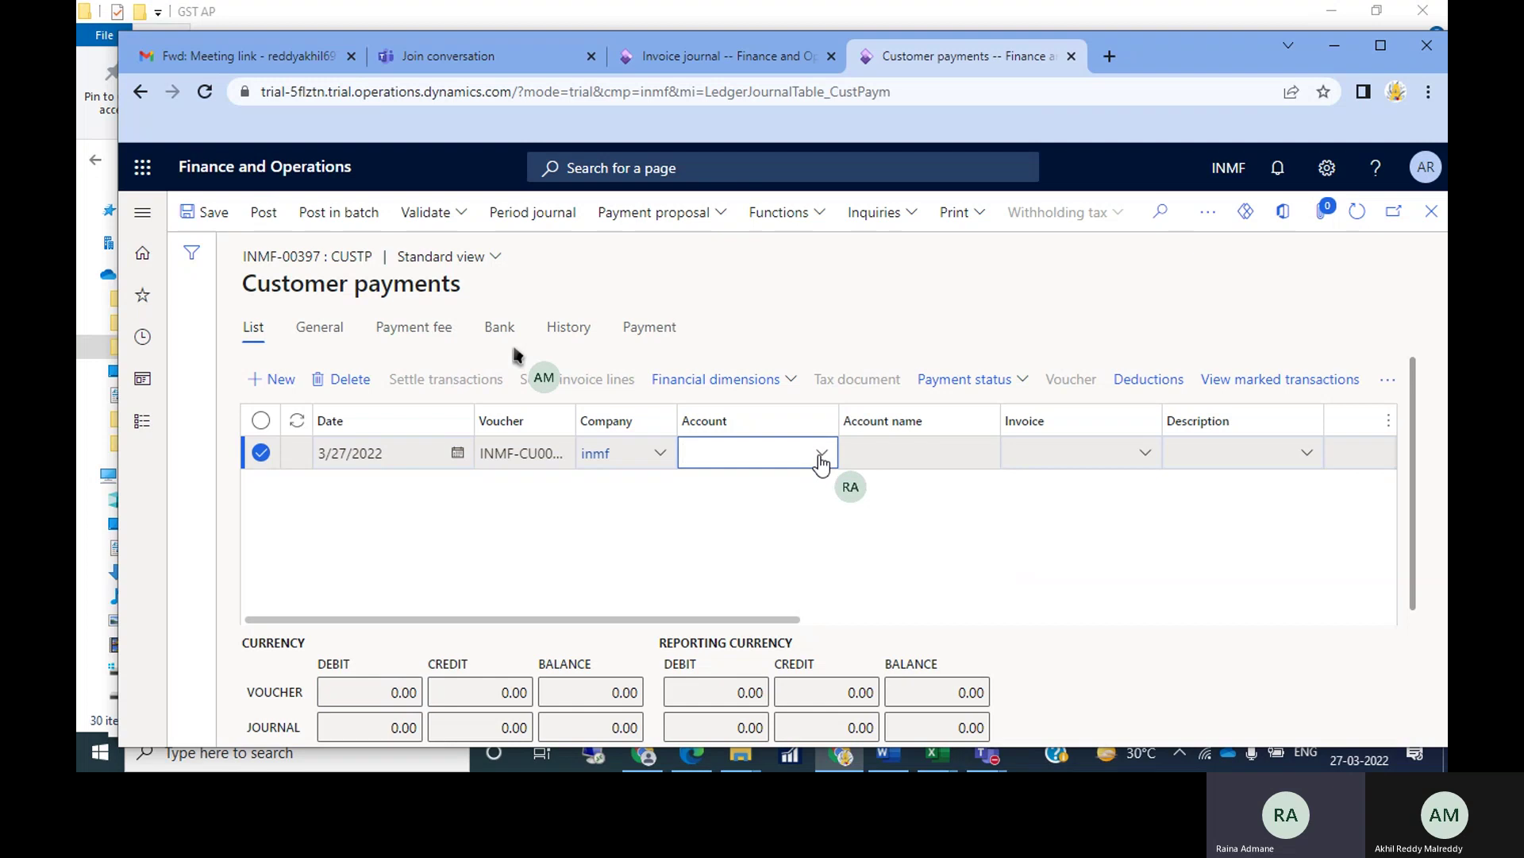
pyautogui.click(821, 454)
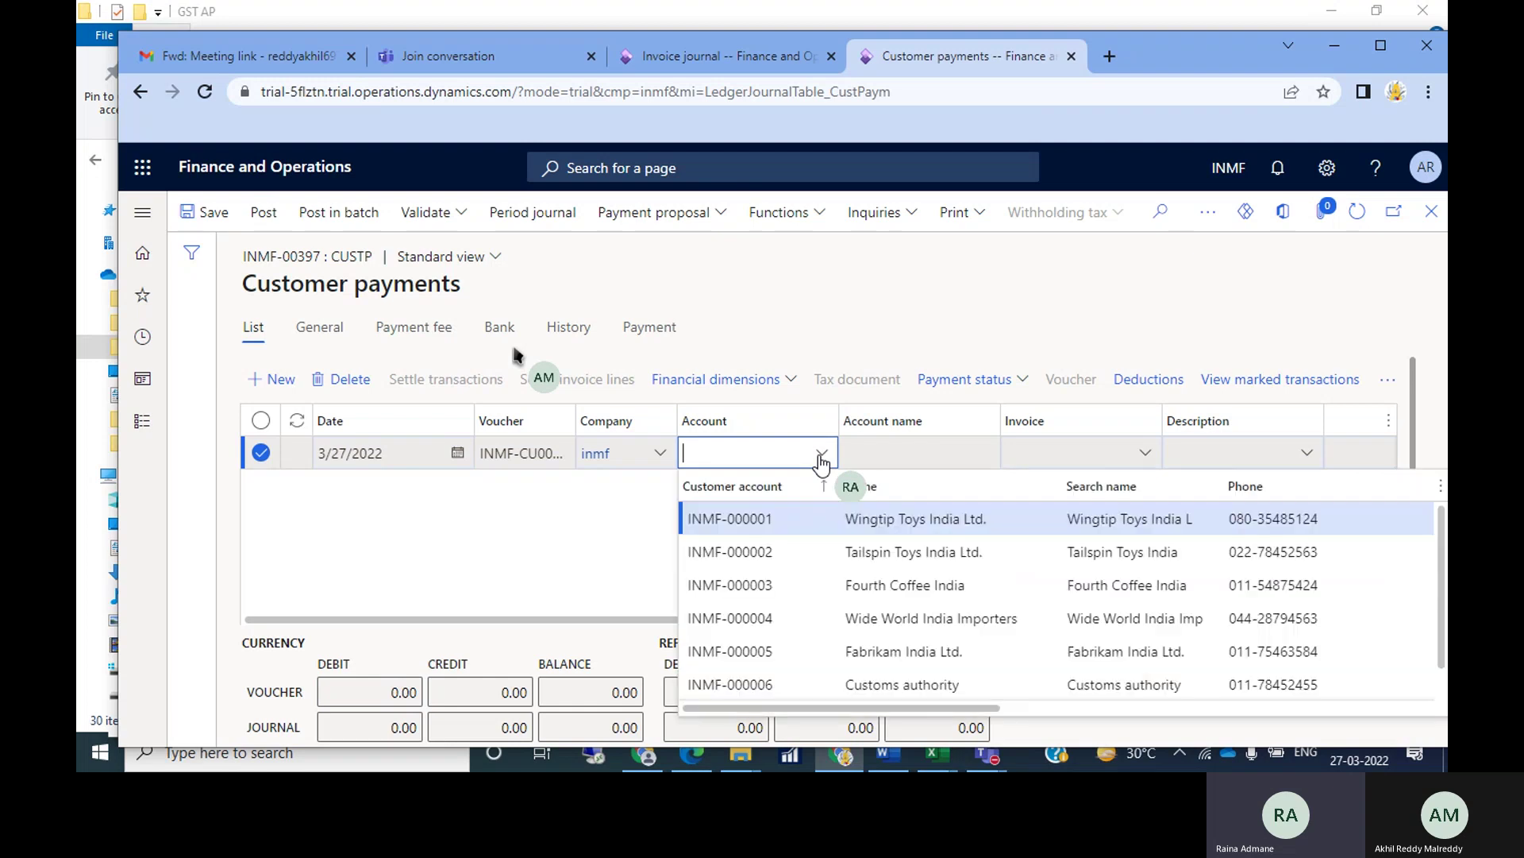
pyautogui.click(895, 587)
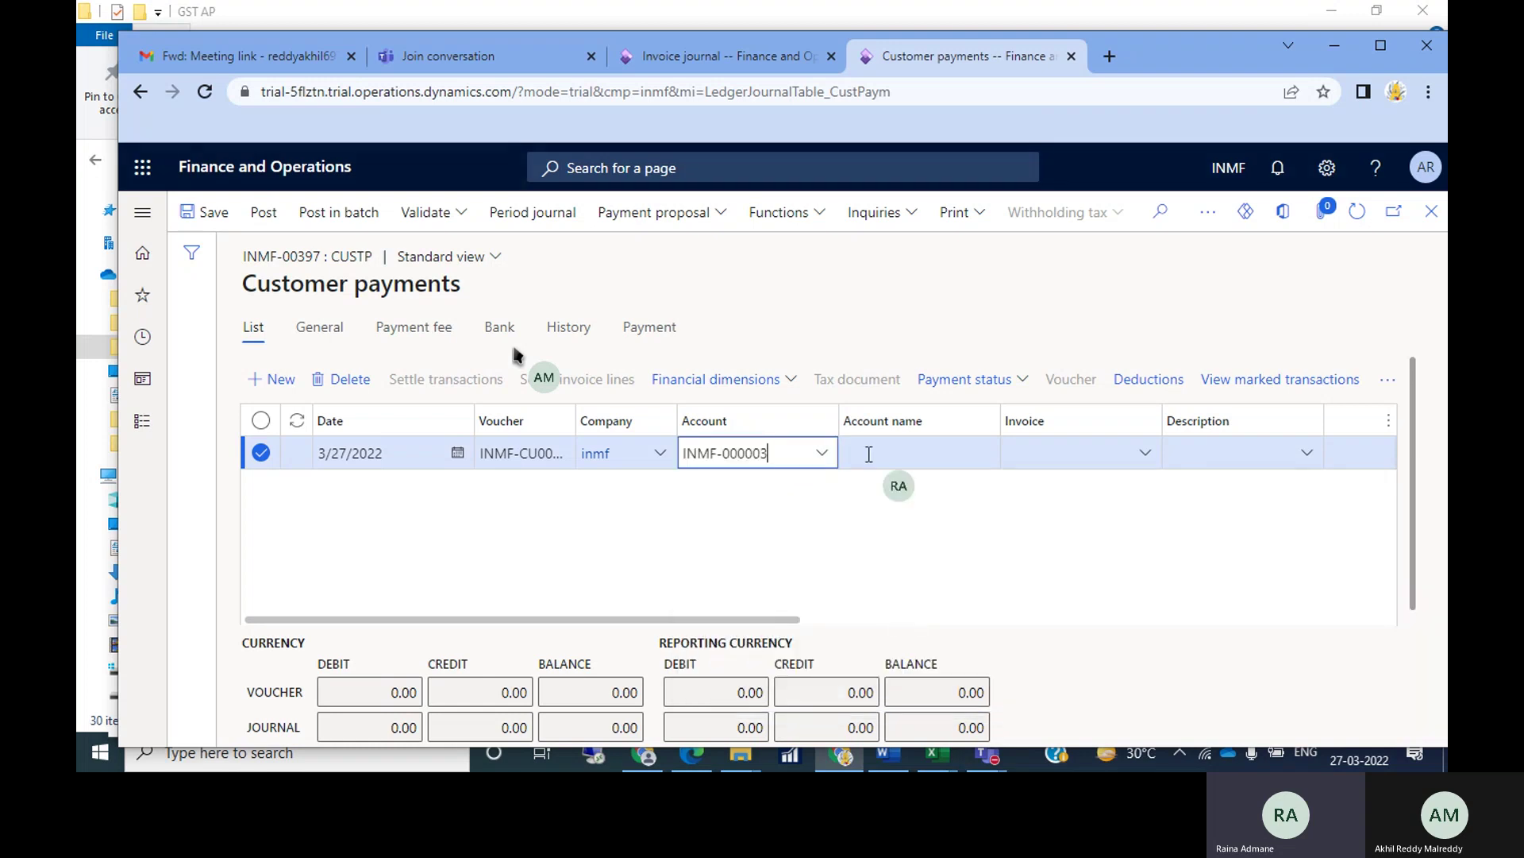
pyautogui.press('Tab')
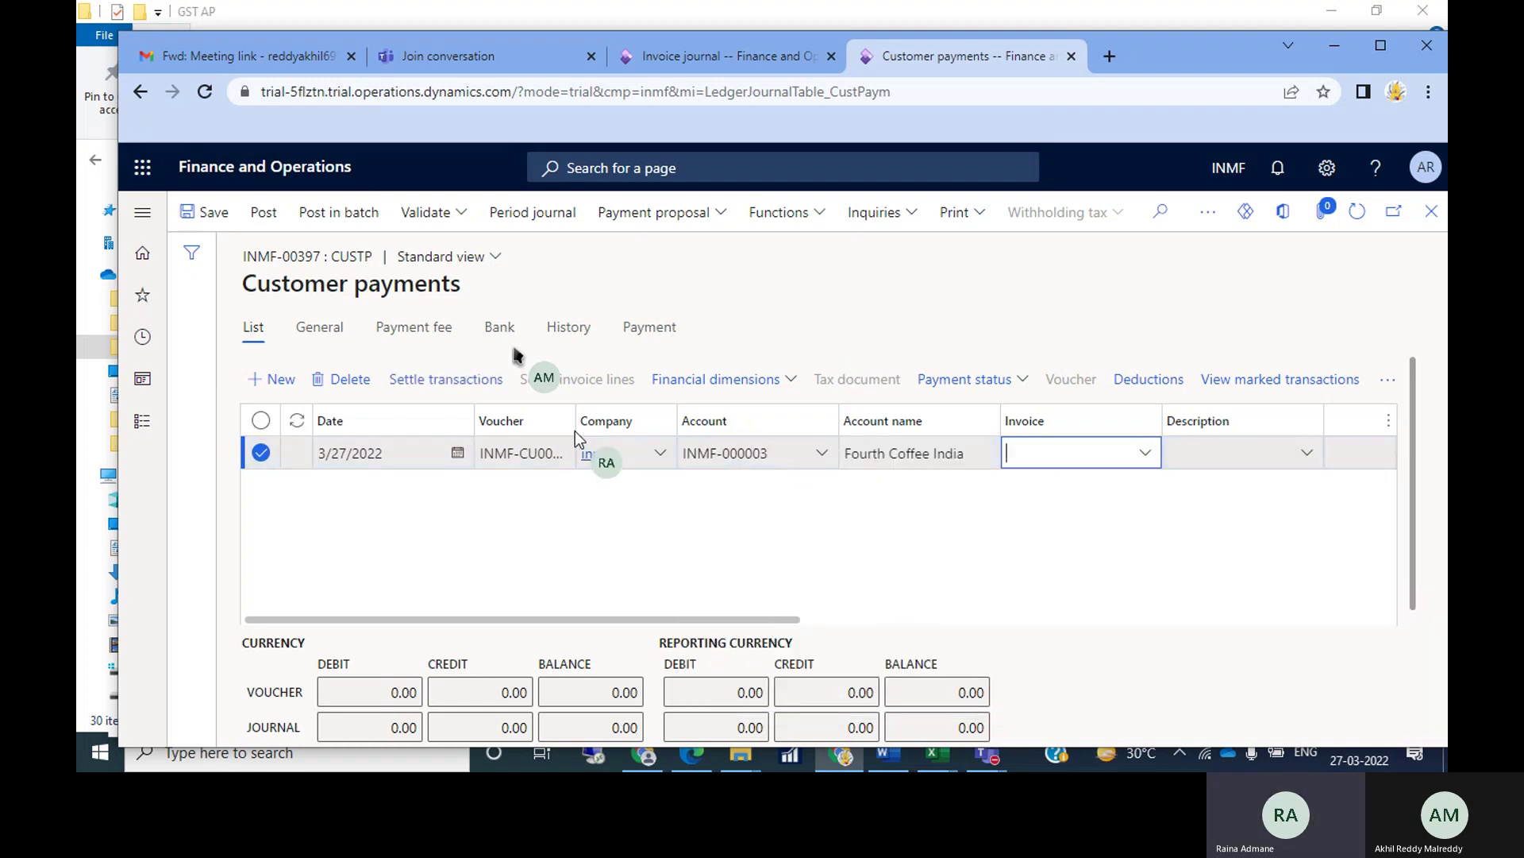
# Step: Open transaction settlement for the payment line, reconnect the invoice journal session in the other browser tab, and return to the settlement
pyautogui.click(439, 384)
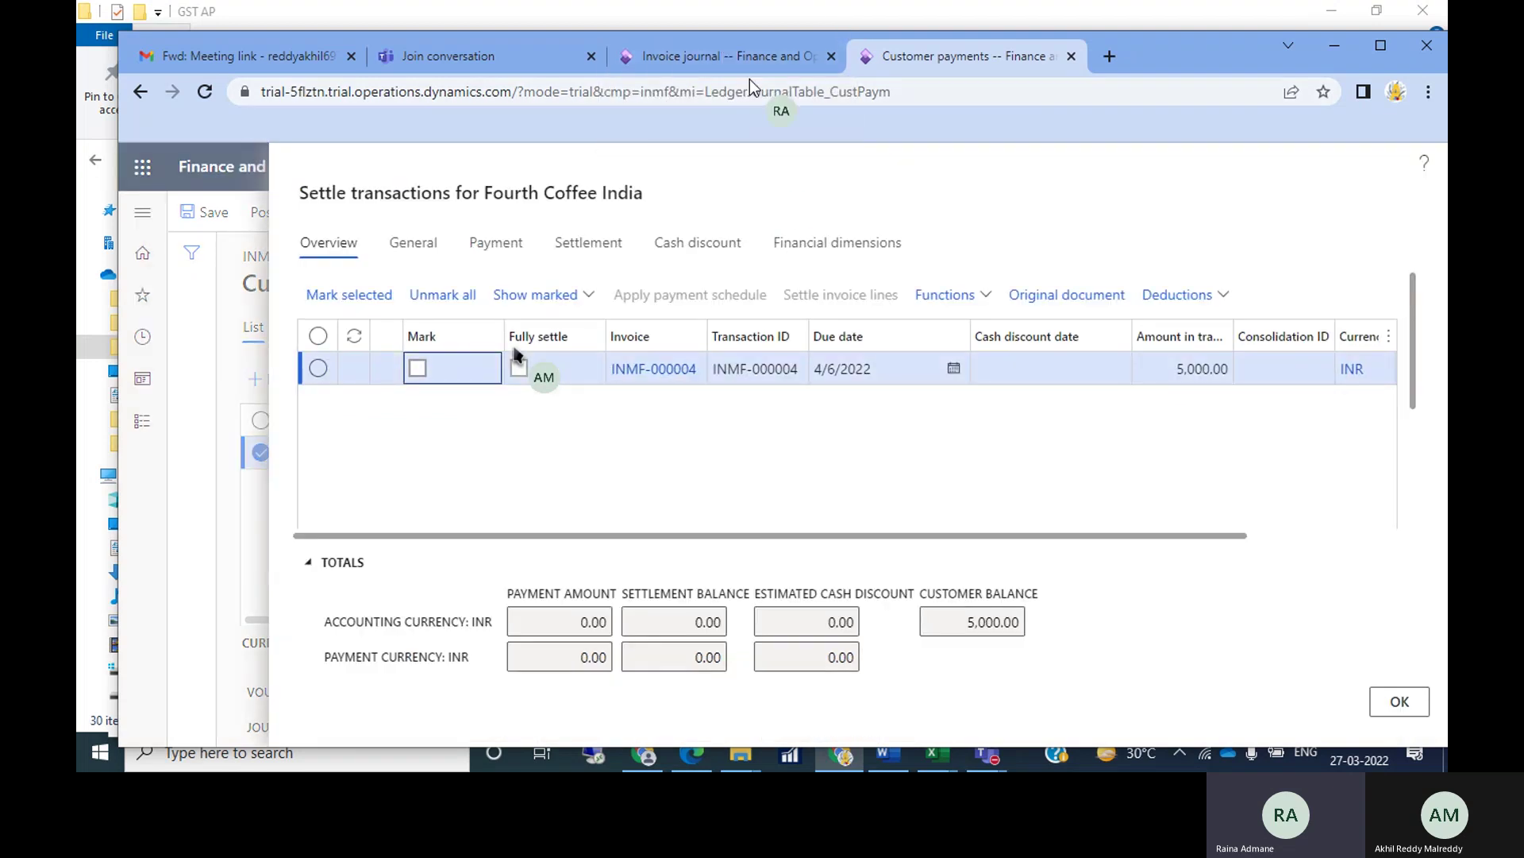
pyautogui.click(735, 58)
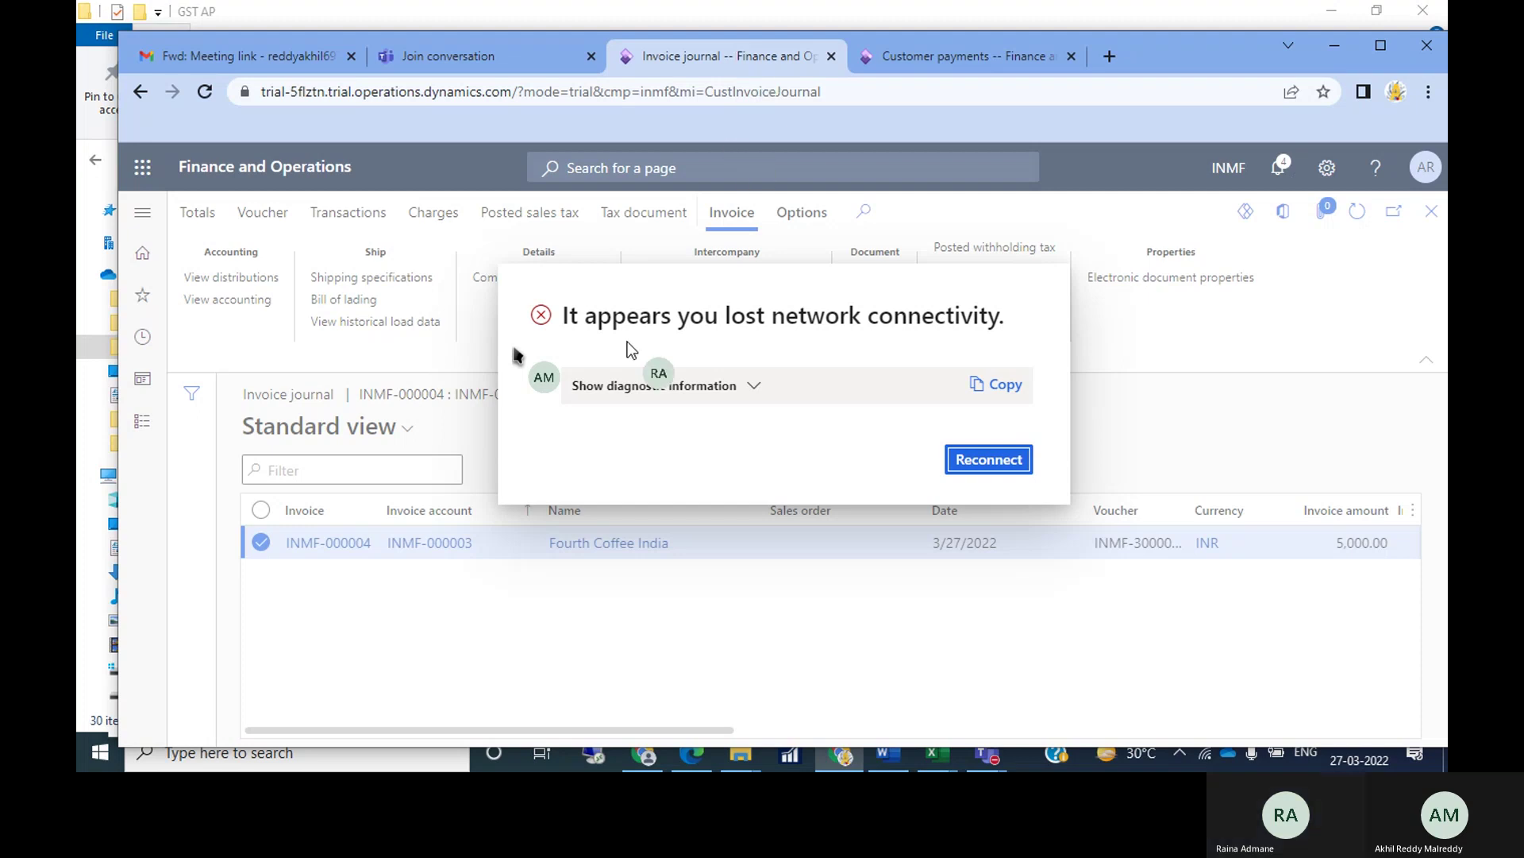
pyautogui.click(976, 464)
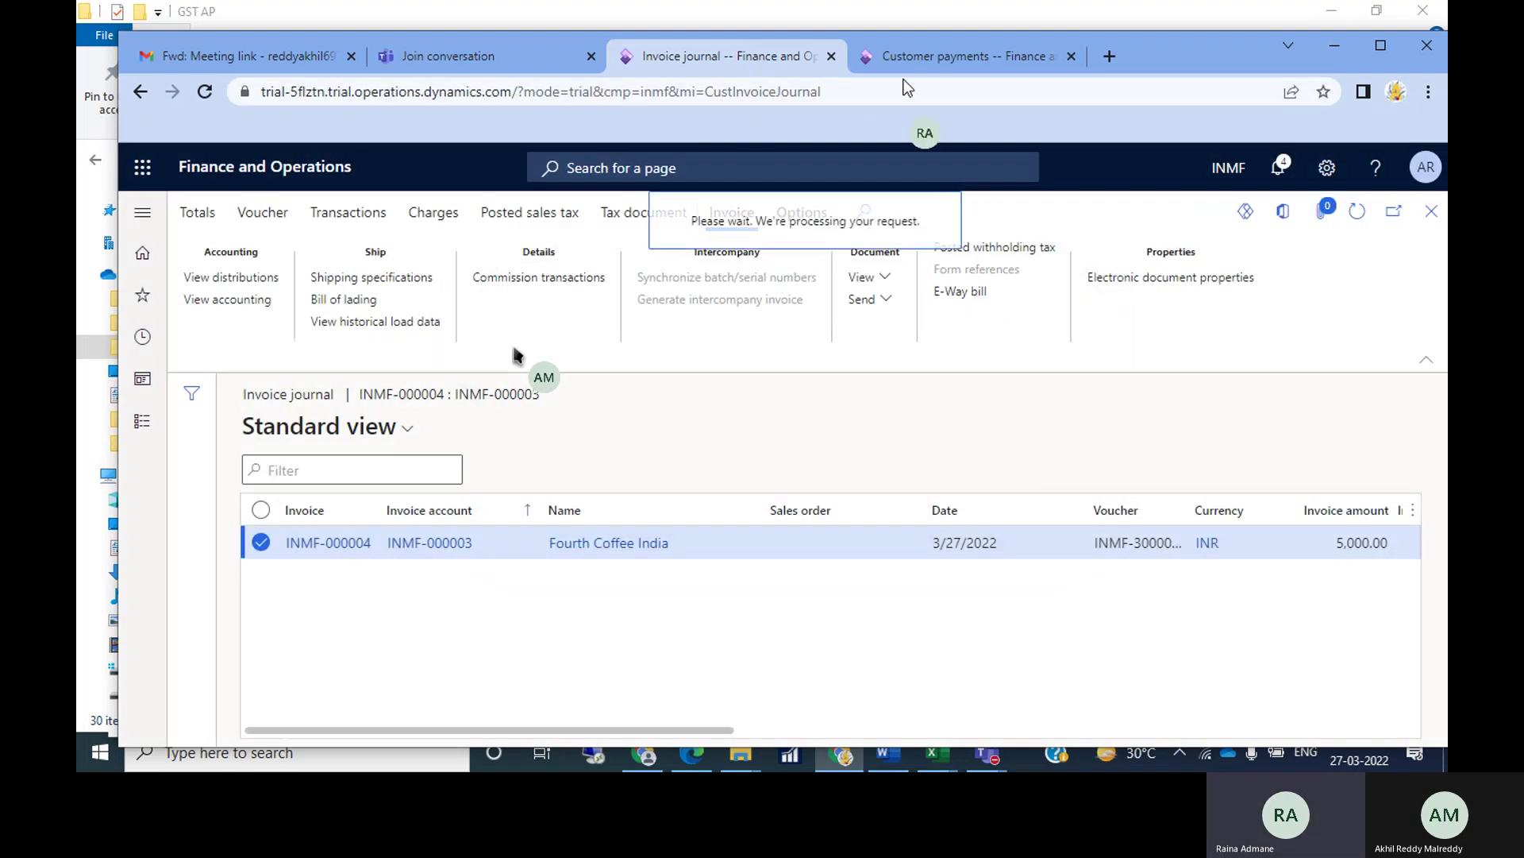
pyautogui.click(925, 57)
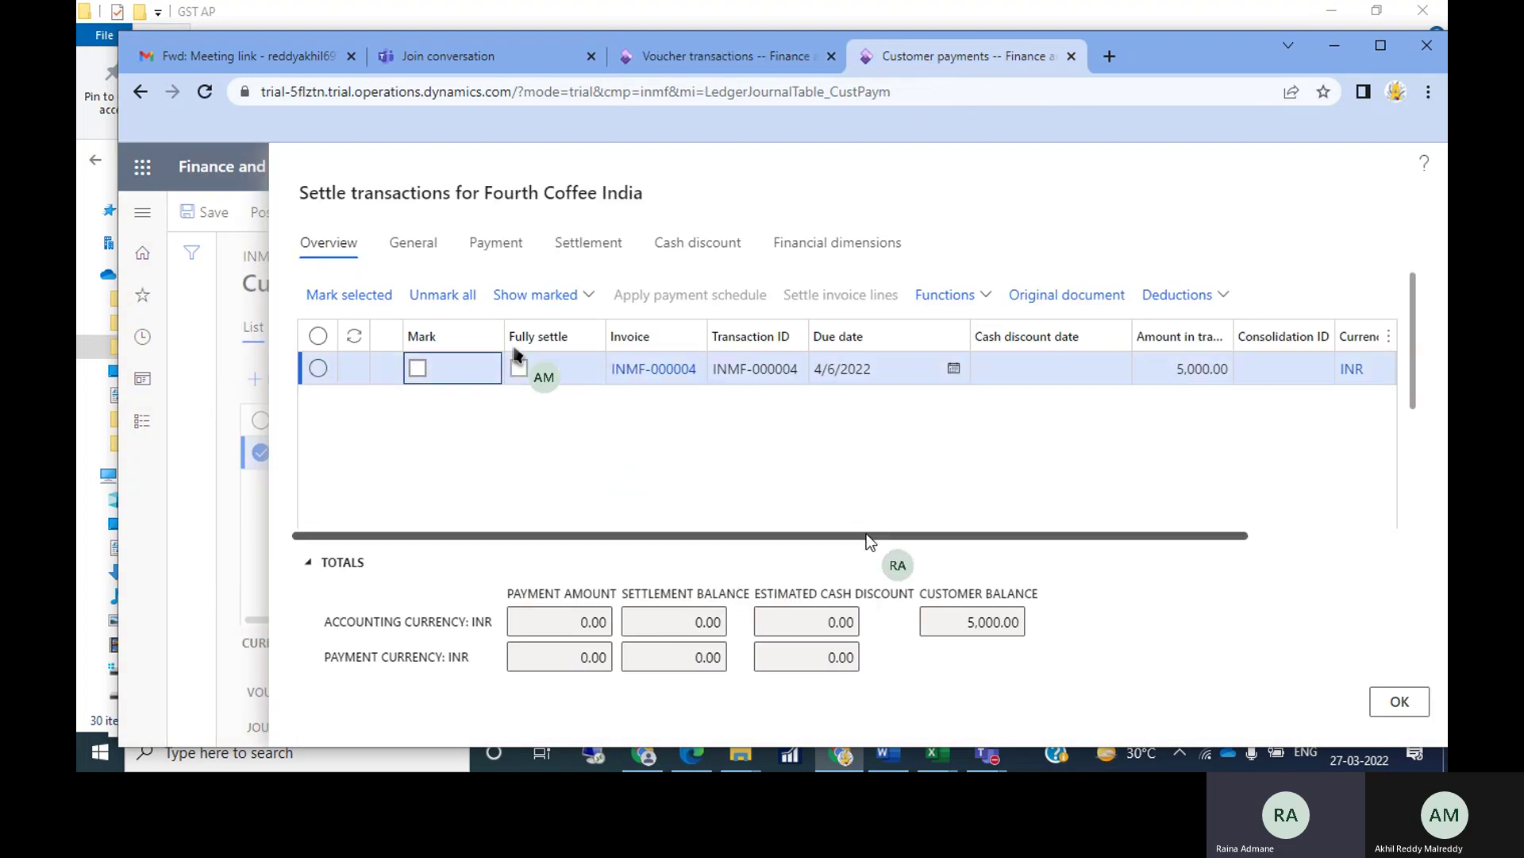
# Step: Mark Fourth Coffee India's 5,000.00 INR invoice for settlement and apply it to the payment line
pyautogui.moveTo(870, 540); pyautogui.dragTo(1276, 533)
pyautogui.moveTo(1171, 537); pyautogui.dragTo(657, 500)
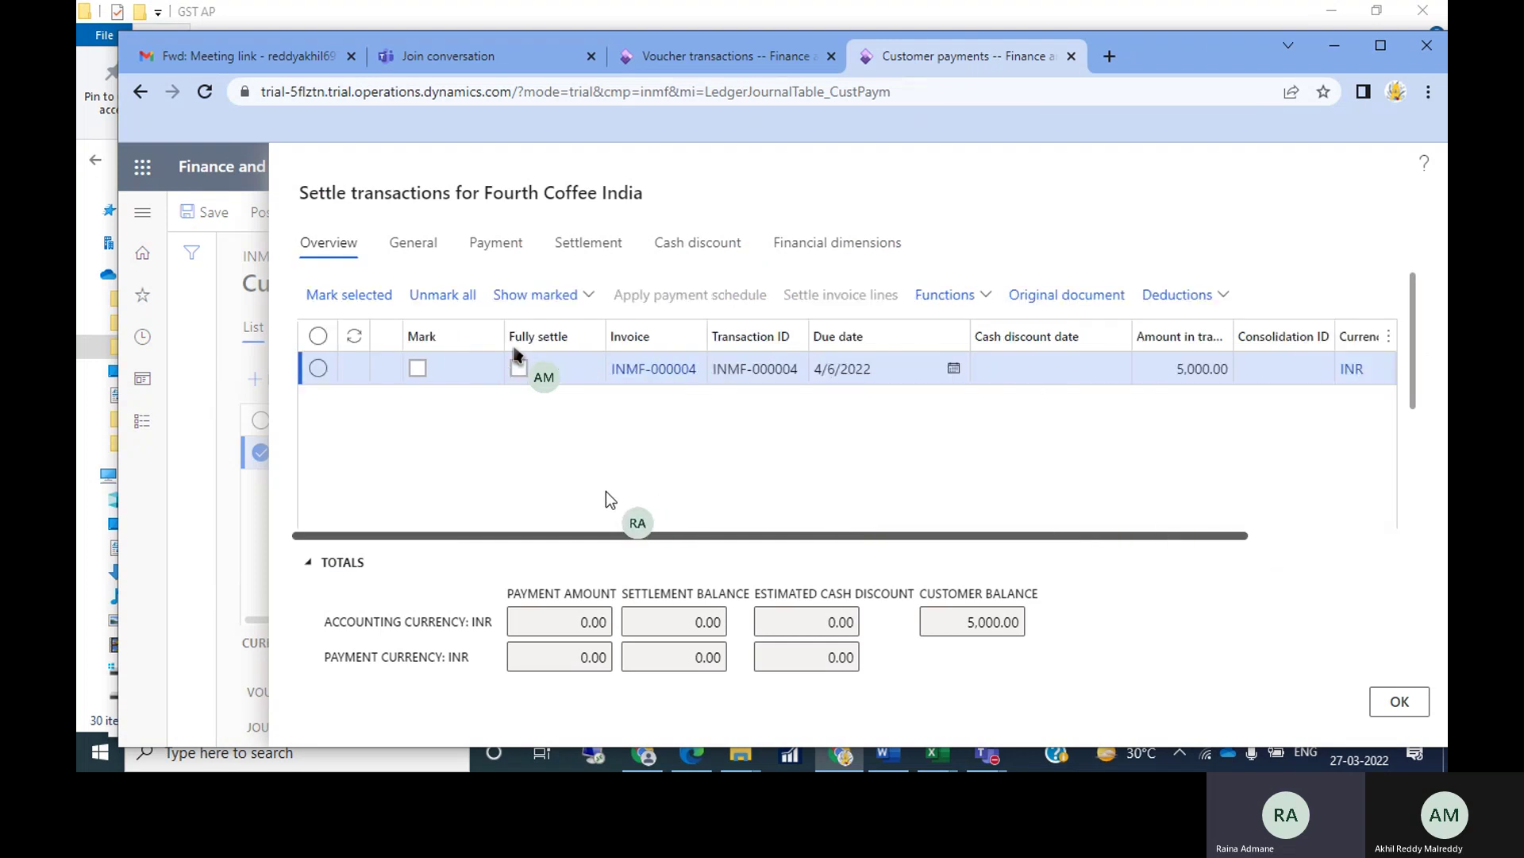
pyautogui.click(418, 369)
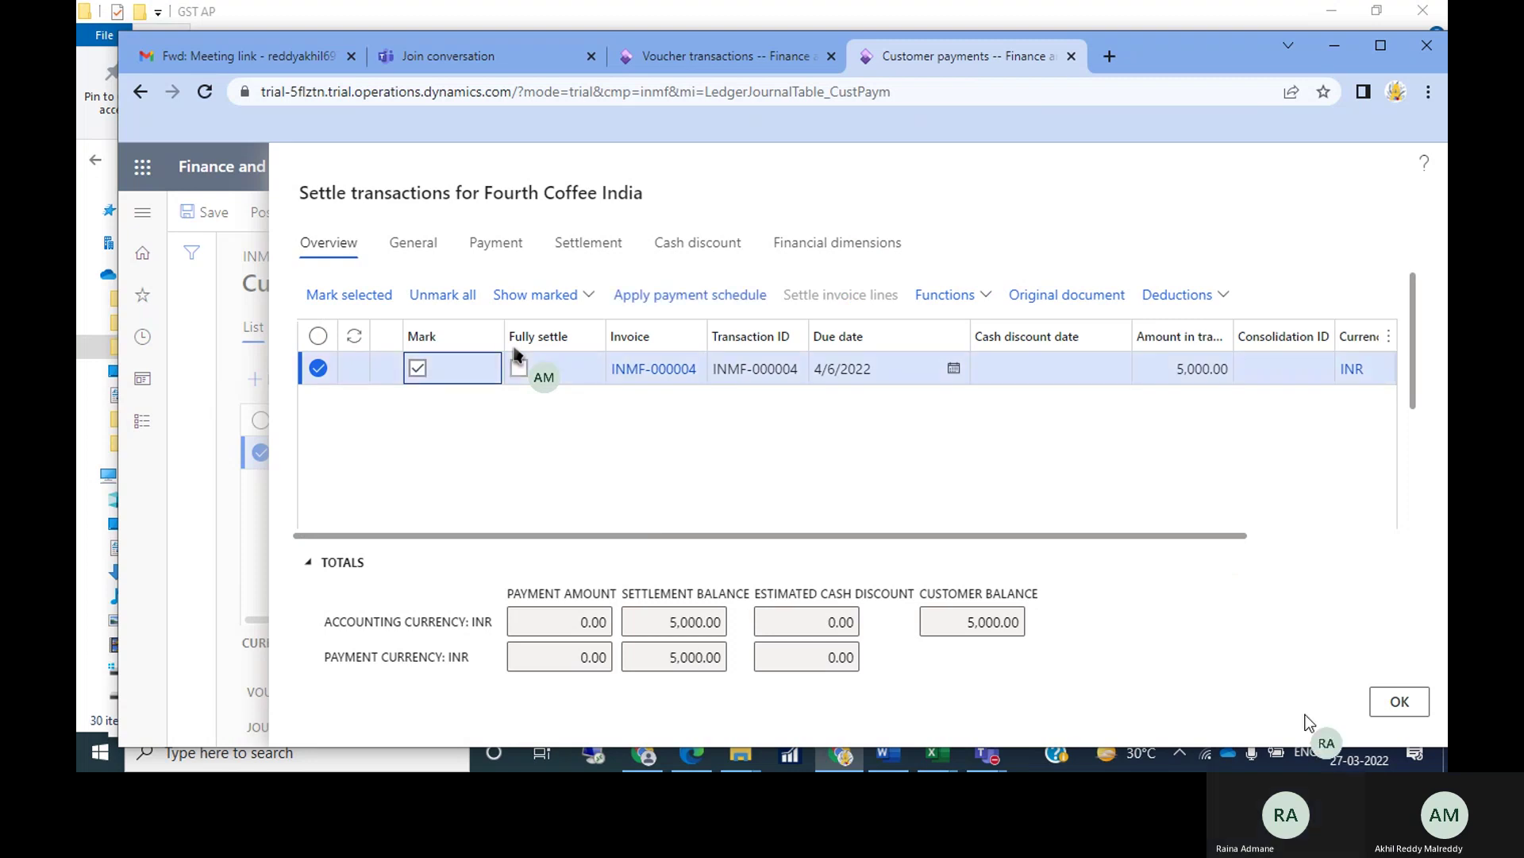
pyautogui.click(829, 360)
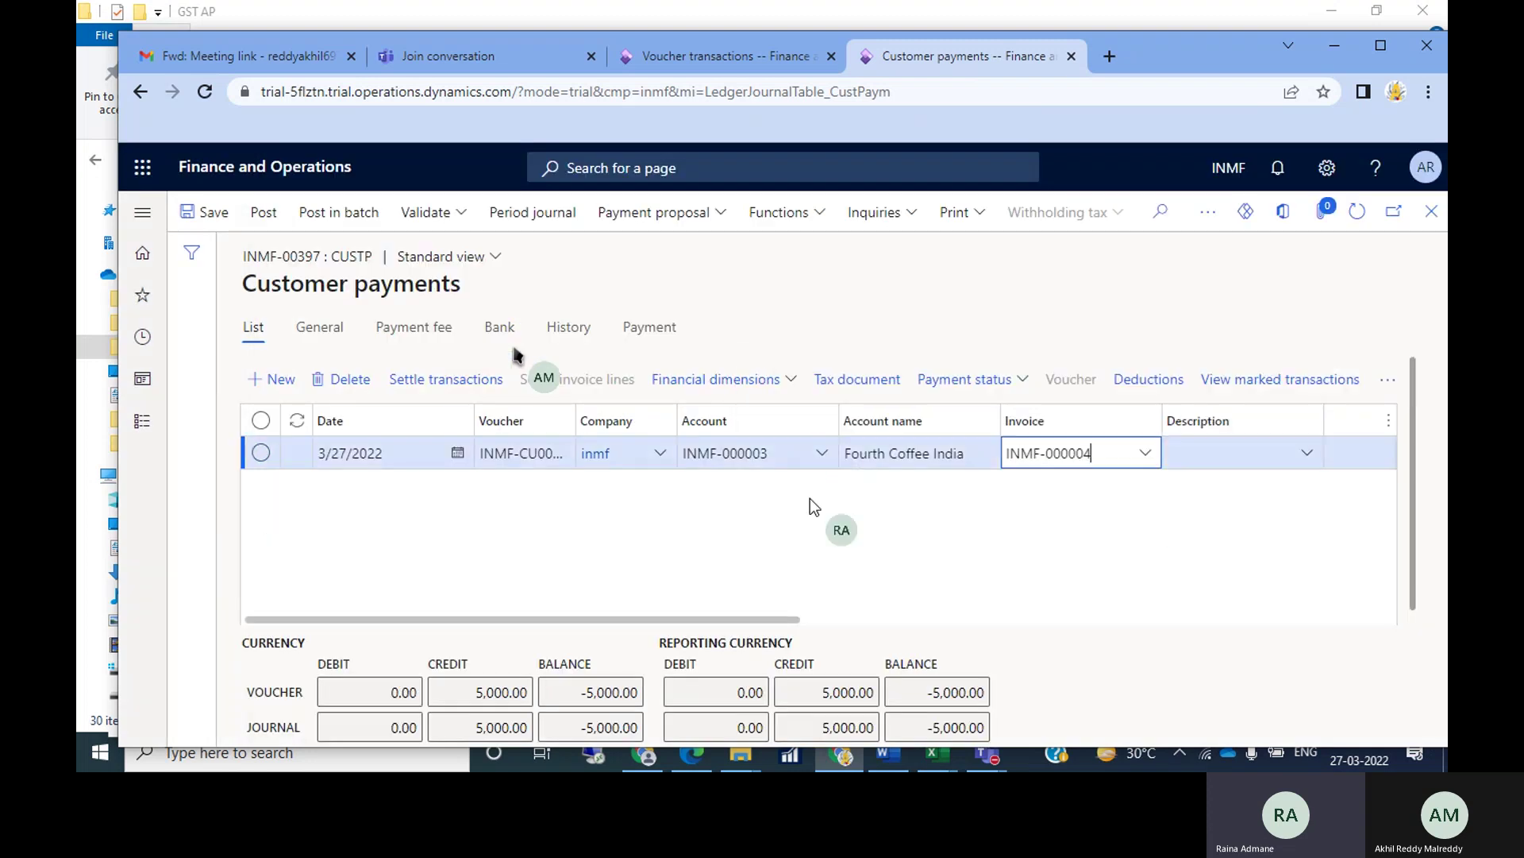
# Step: Set the payment line's offset account type to Bank and its offset account to IND OPER
pyautogui.moveTo(749, 621); pyautogui.dragTo(1235, 618)
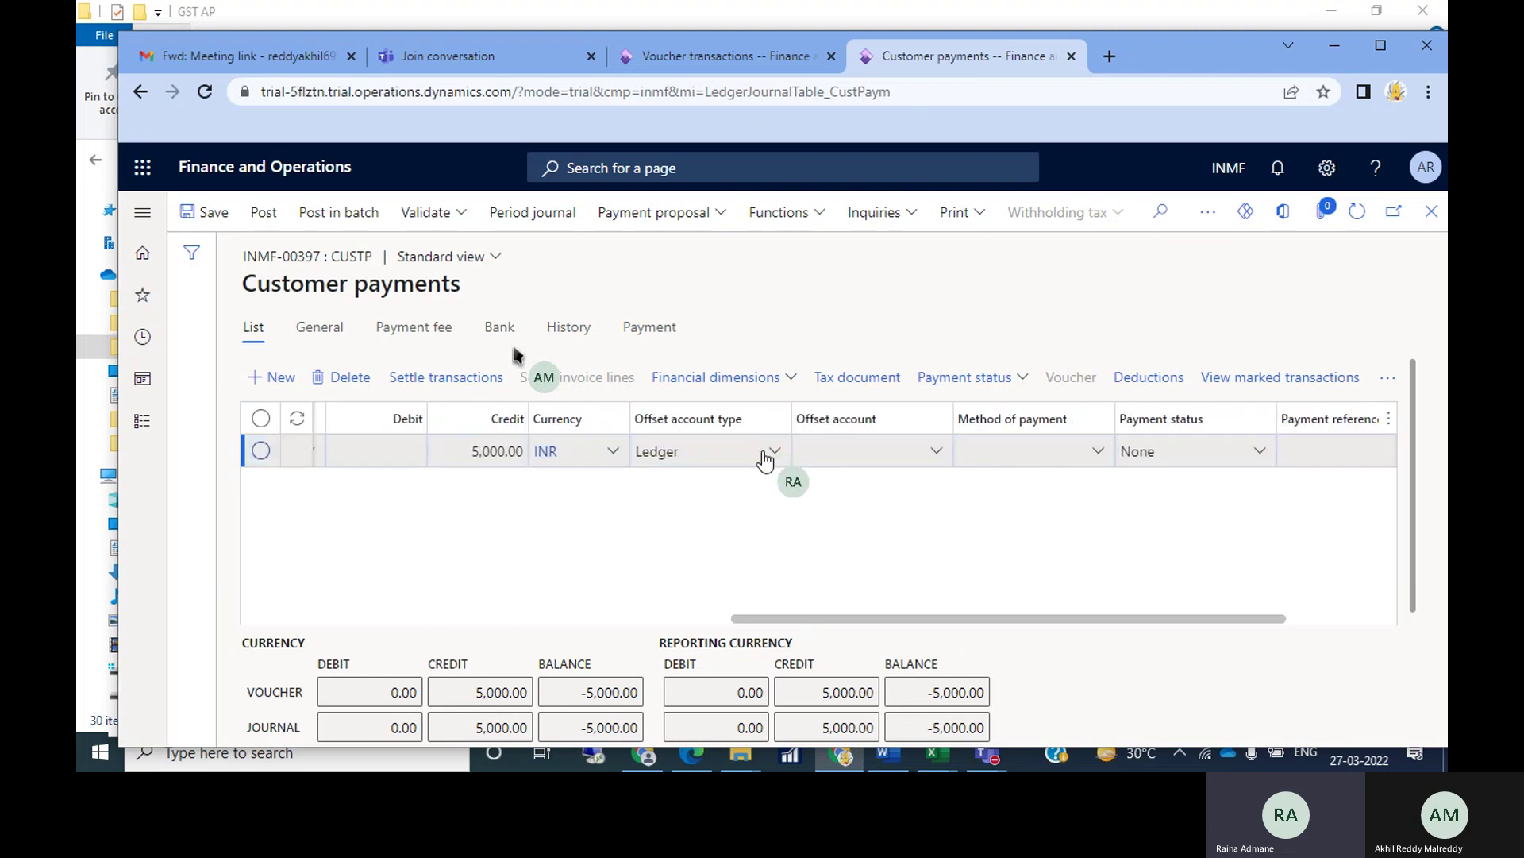
pyautogui.click(774, 458)
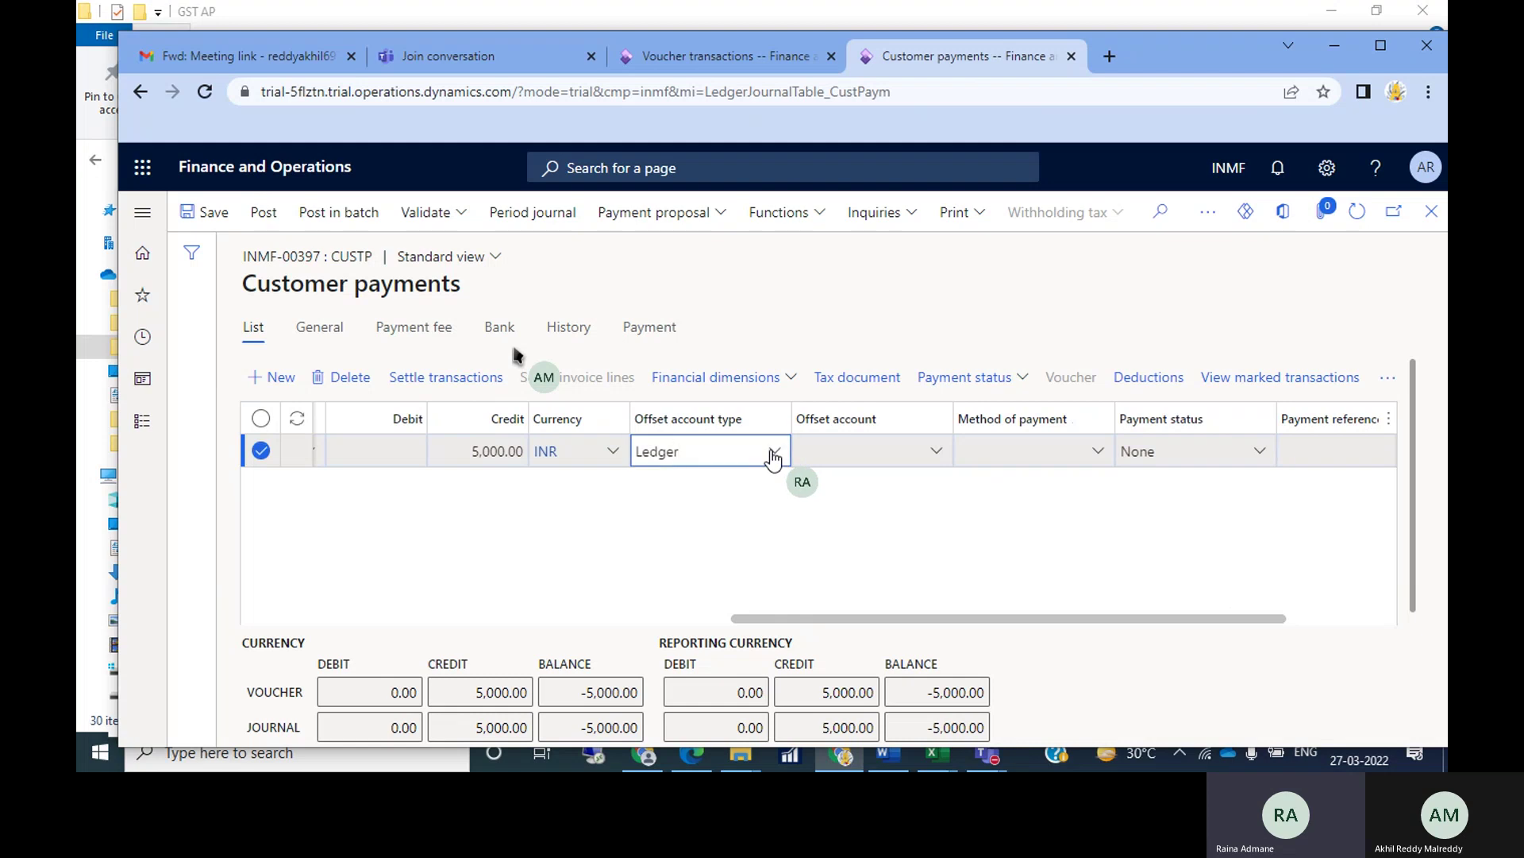
pyautogui.click(775, 459)
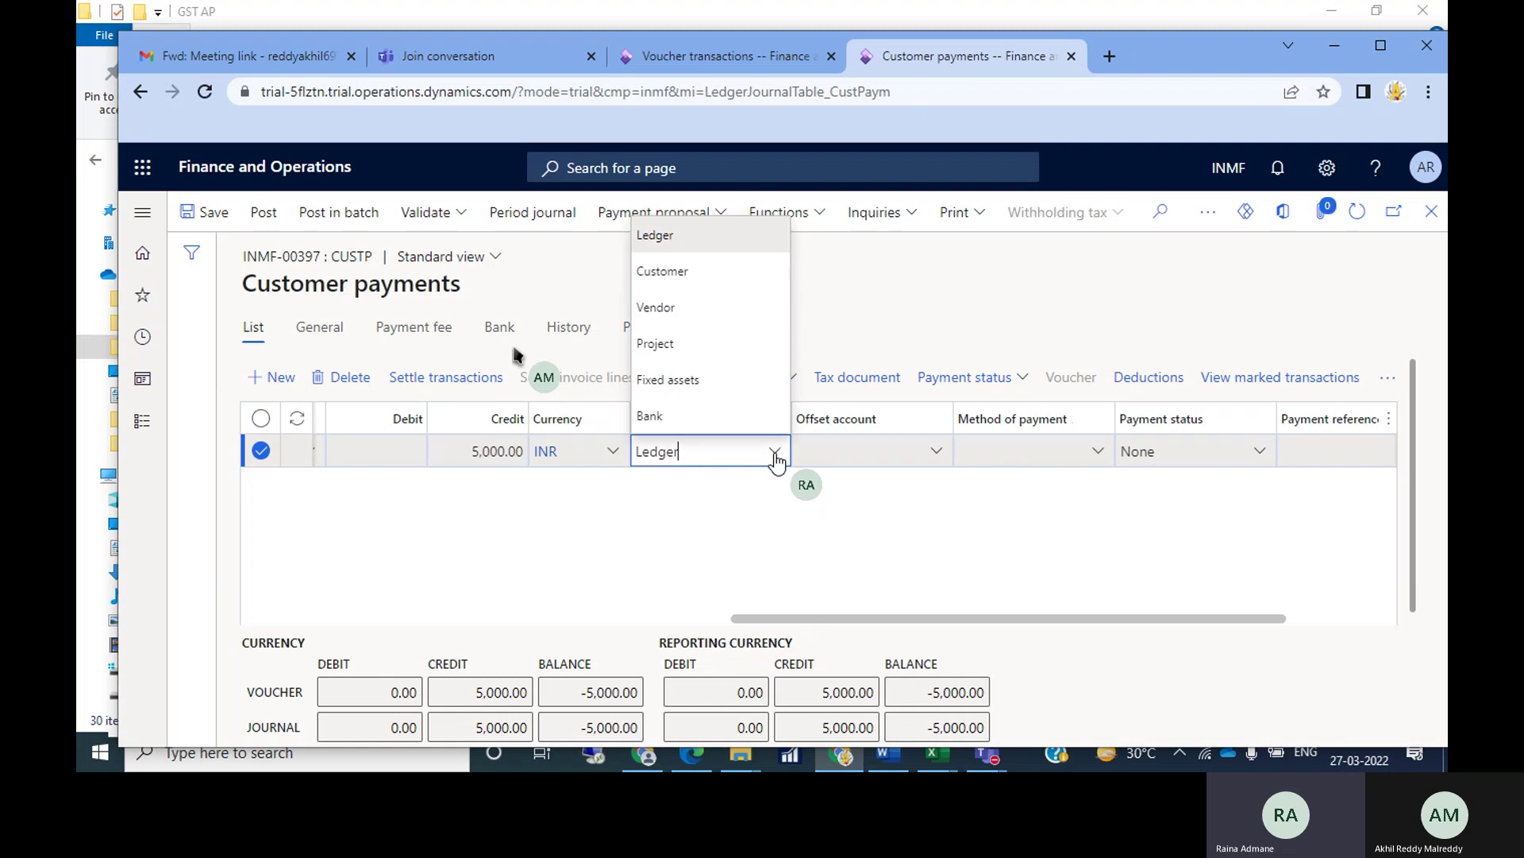
pyautogui.click(654, 420)
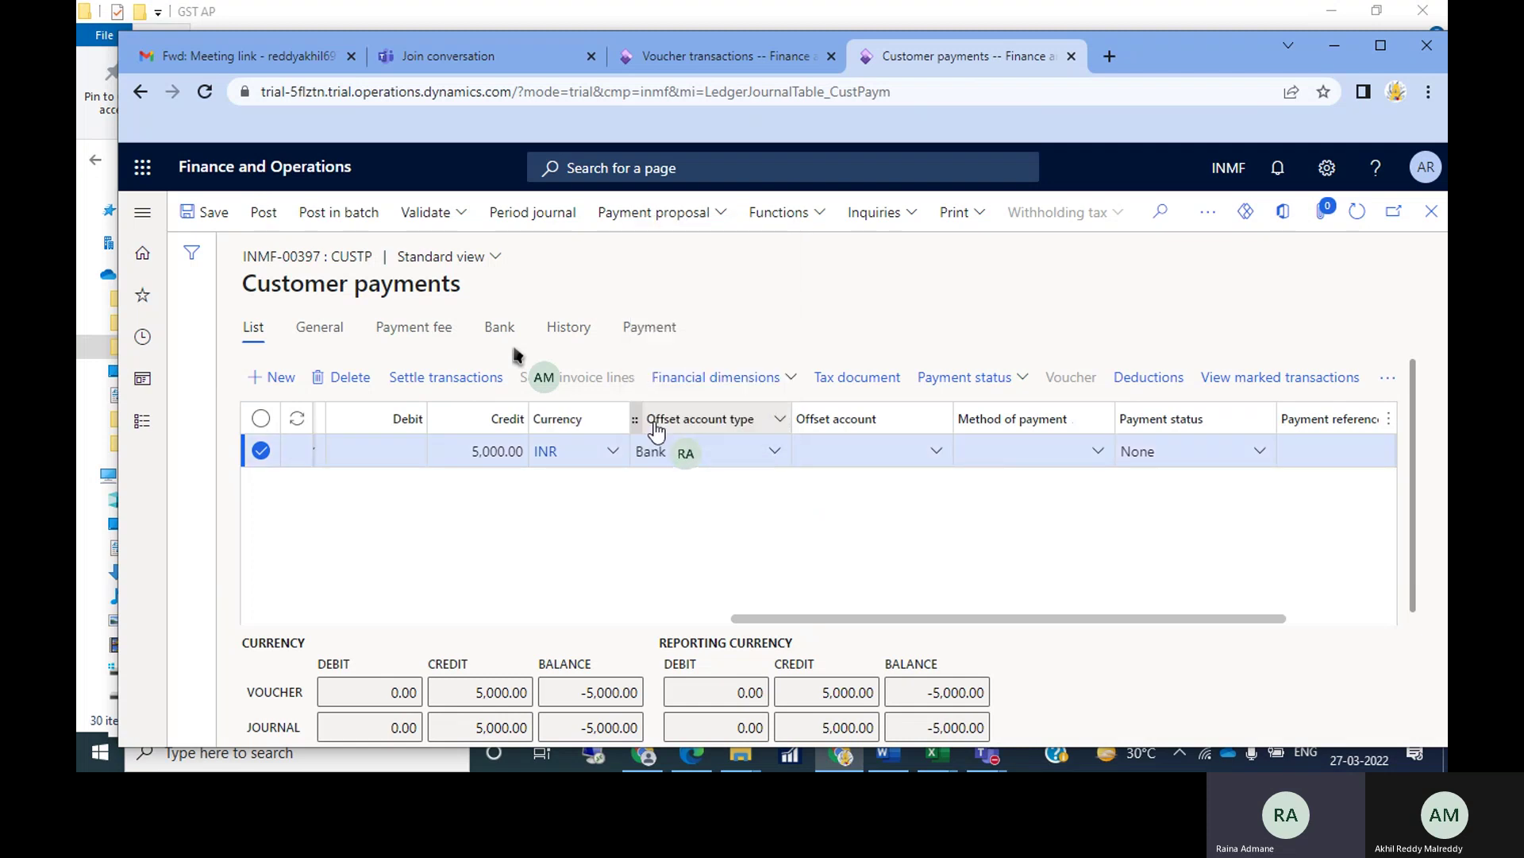
pyautogui.click(938, 455)
pyautogui.click(937, 452)
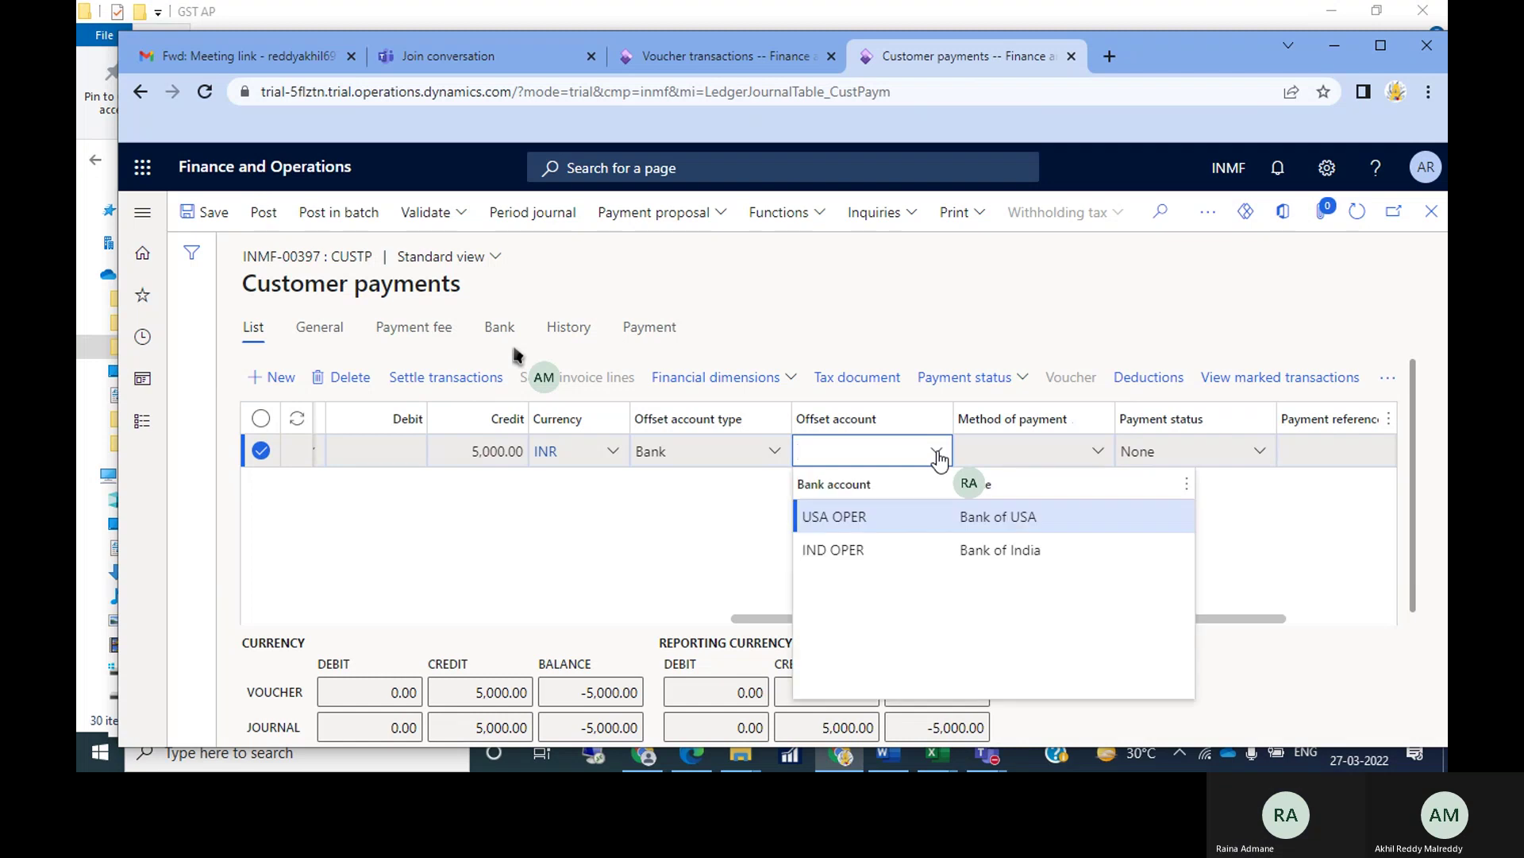
pyautogui.click(823, 550)
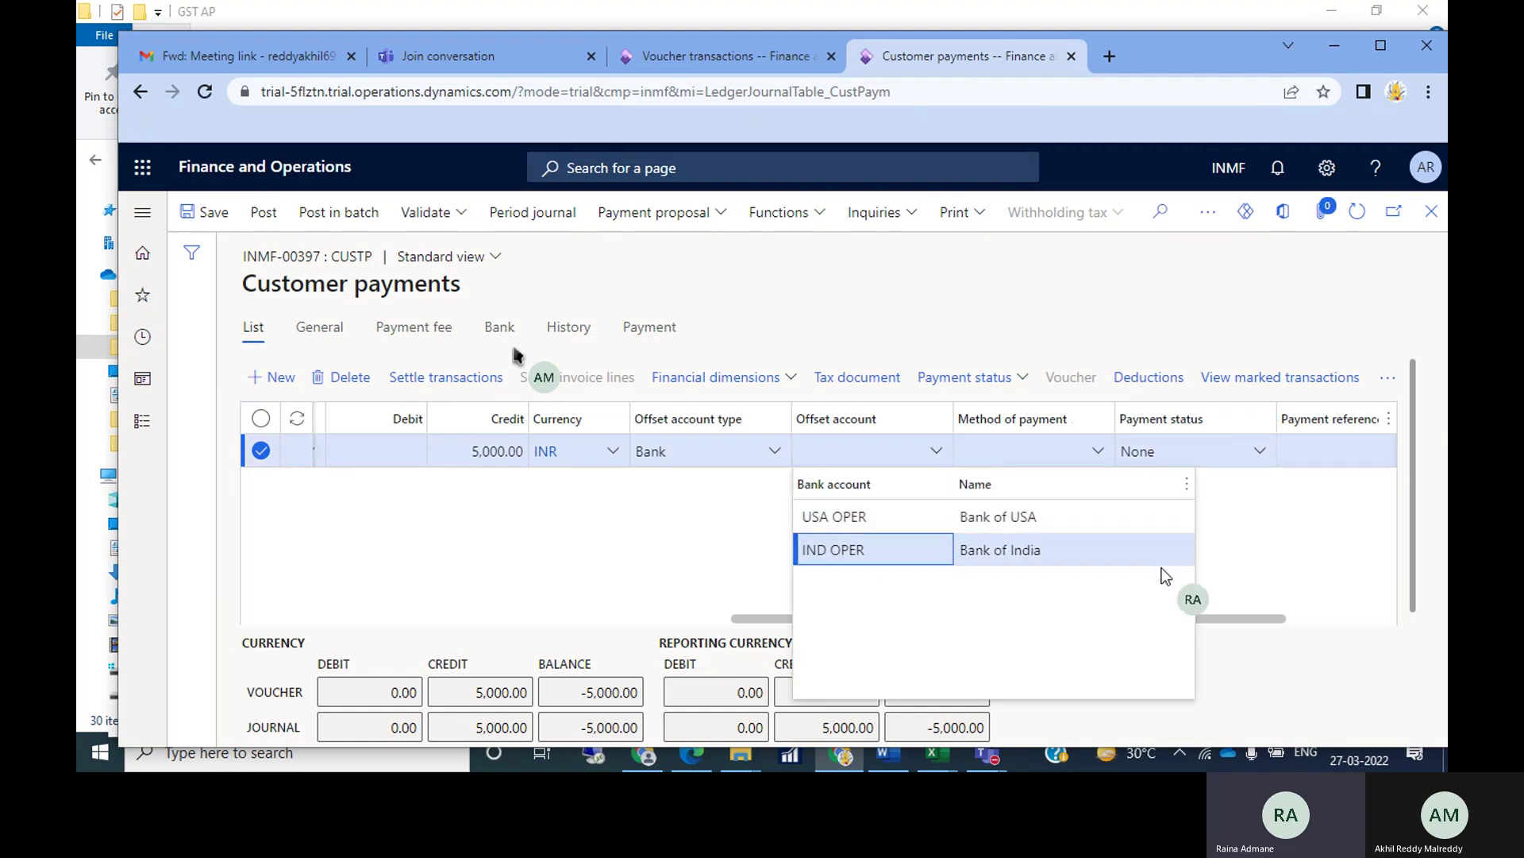
pyautogui.press('Tab')
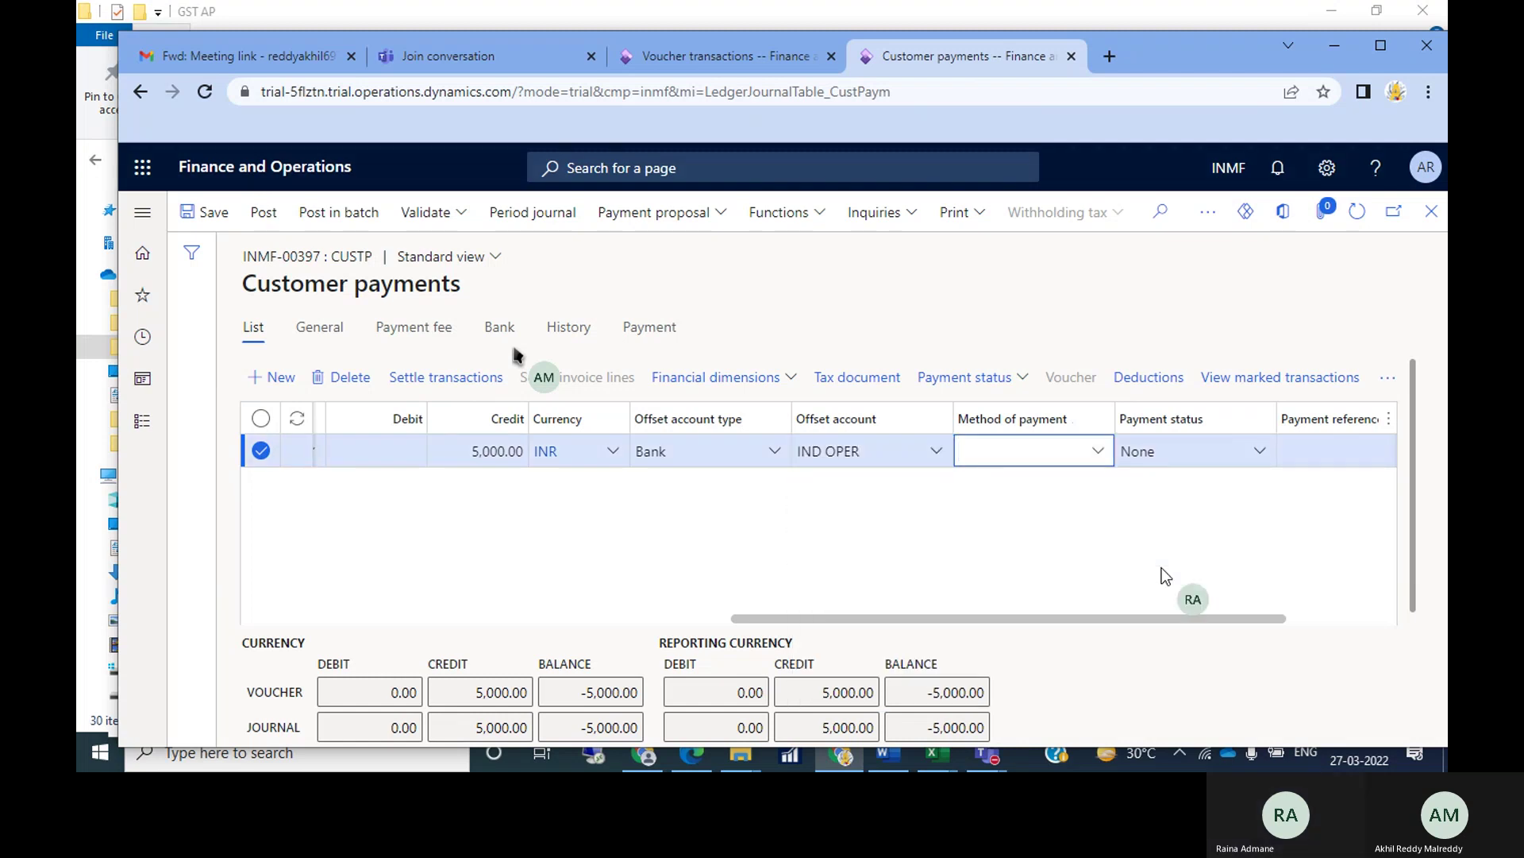
# Step: Set the payment line's method of payment to EP and its payment status to Sent
pyautogui.click(1097, 453)
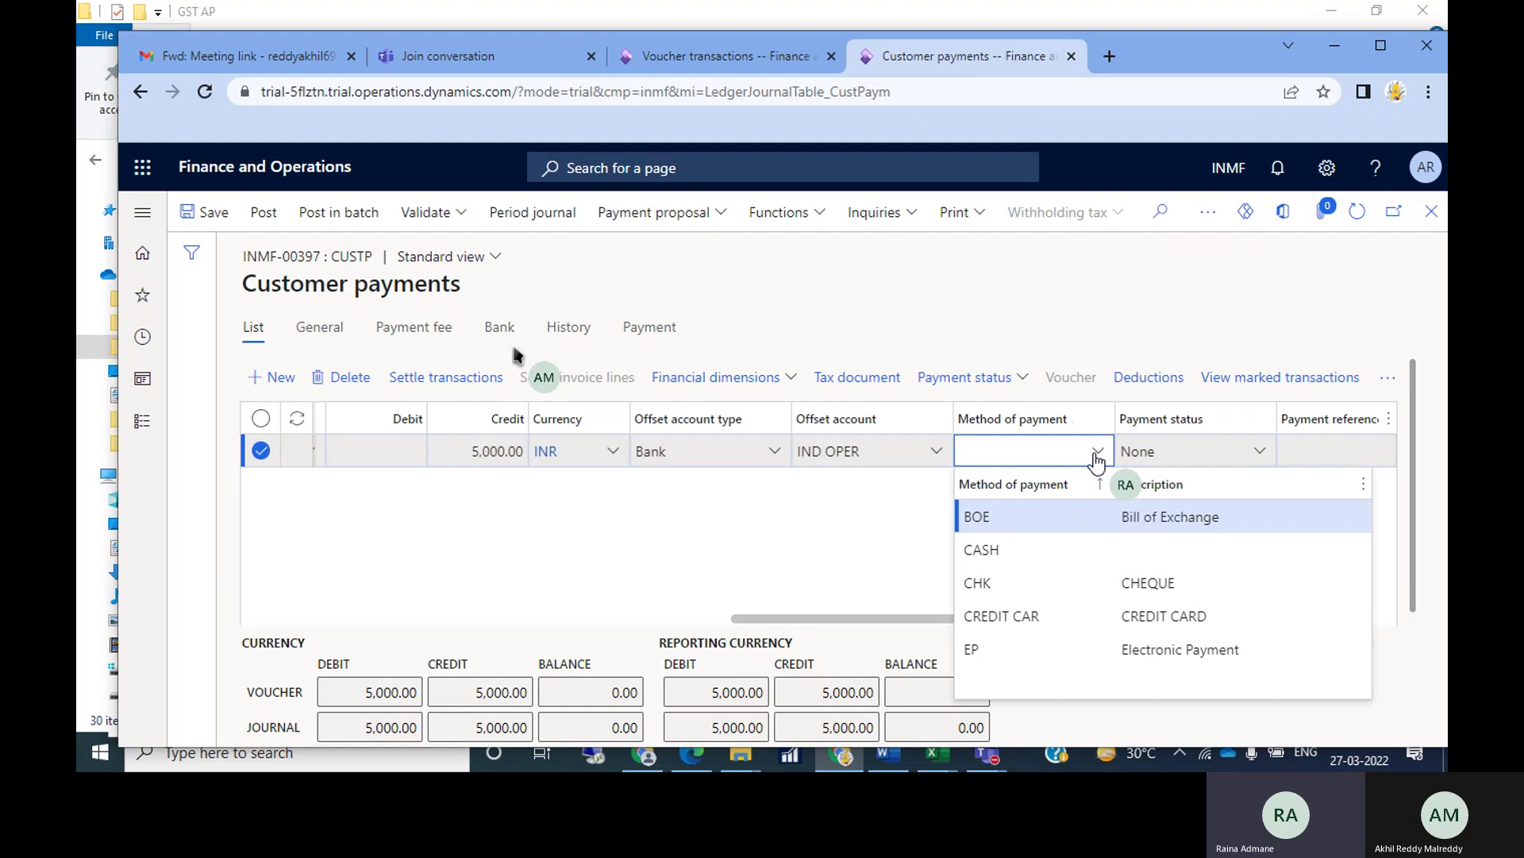
pyautogui.click(993, 649)
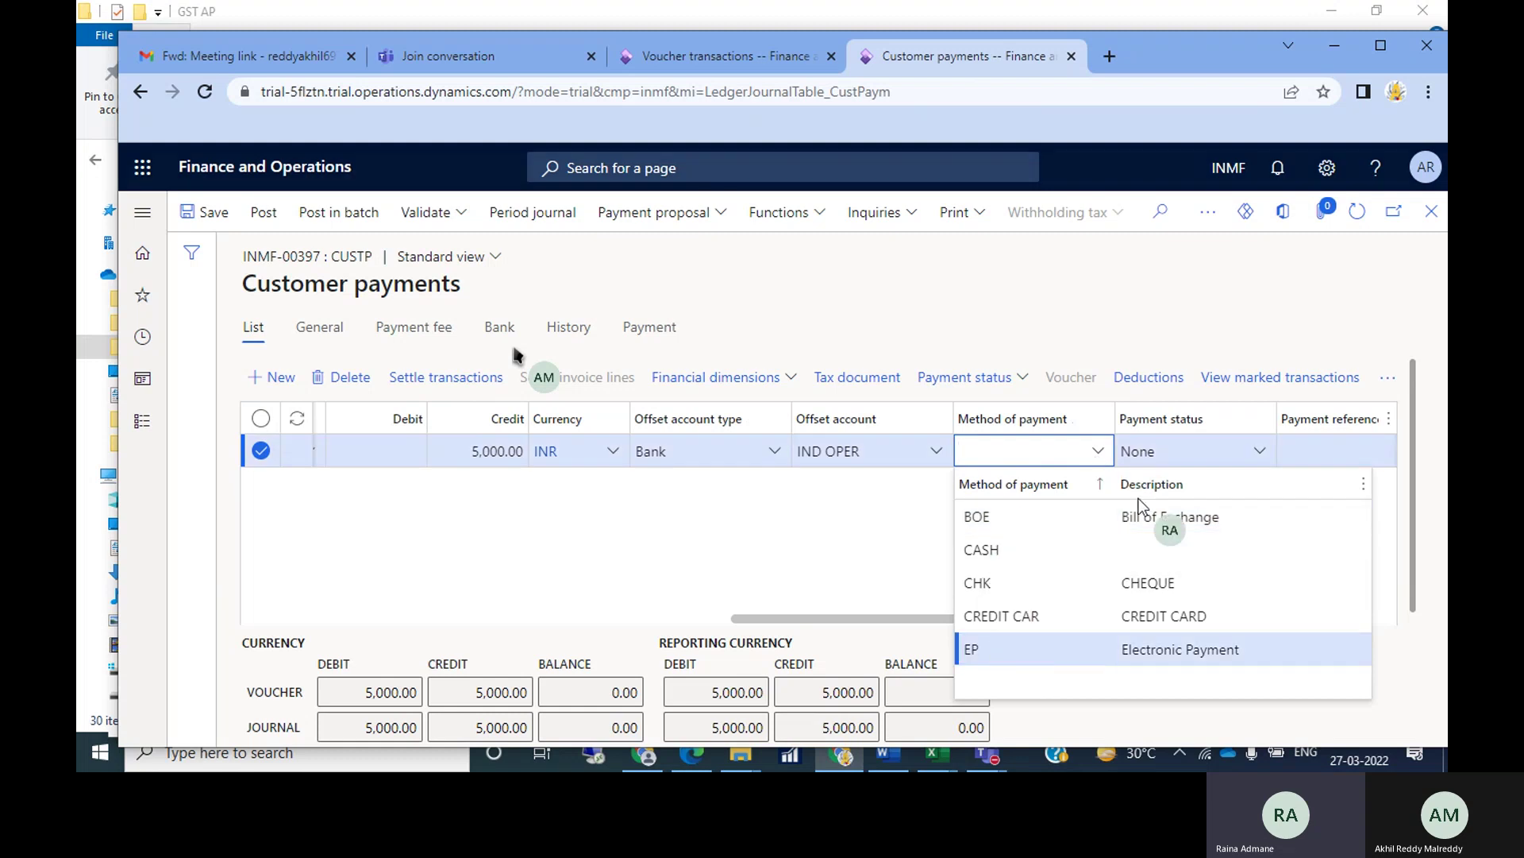
pyautogui.click(1185, 461)
pyautogui.click(1260, 456)
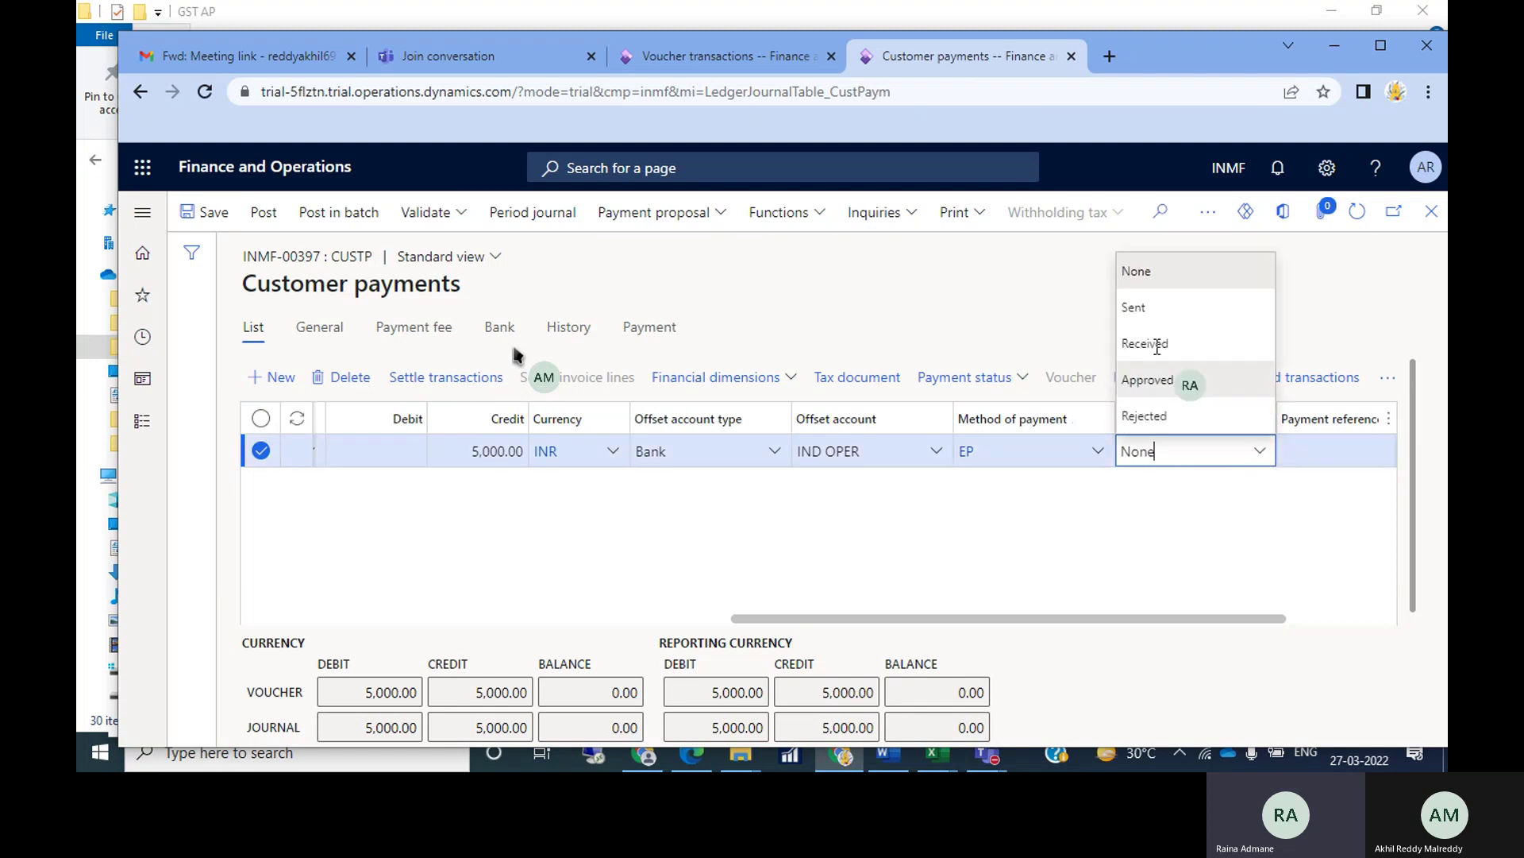
pyautogui.click(1140, 306)
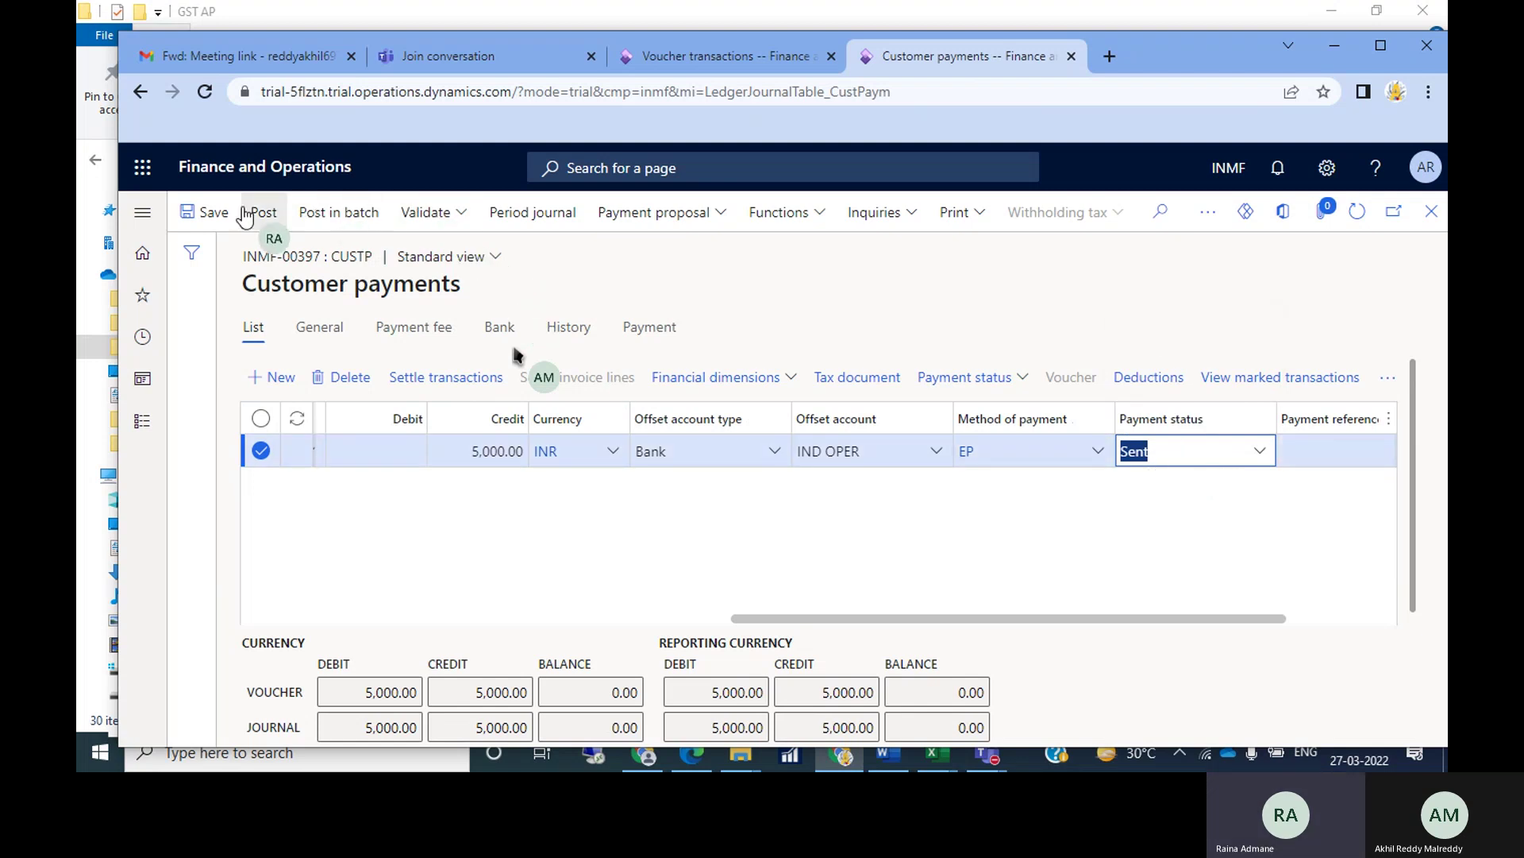
# Step: Post the customer payment journal and review its voucher transactions, including the amounts and posting types
pyautogui.click(270, 224)
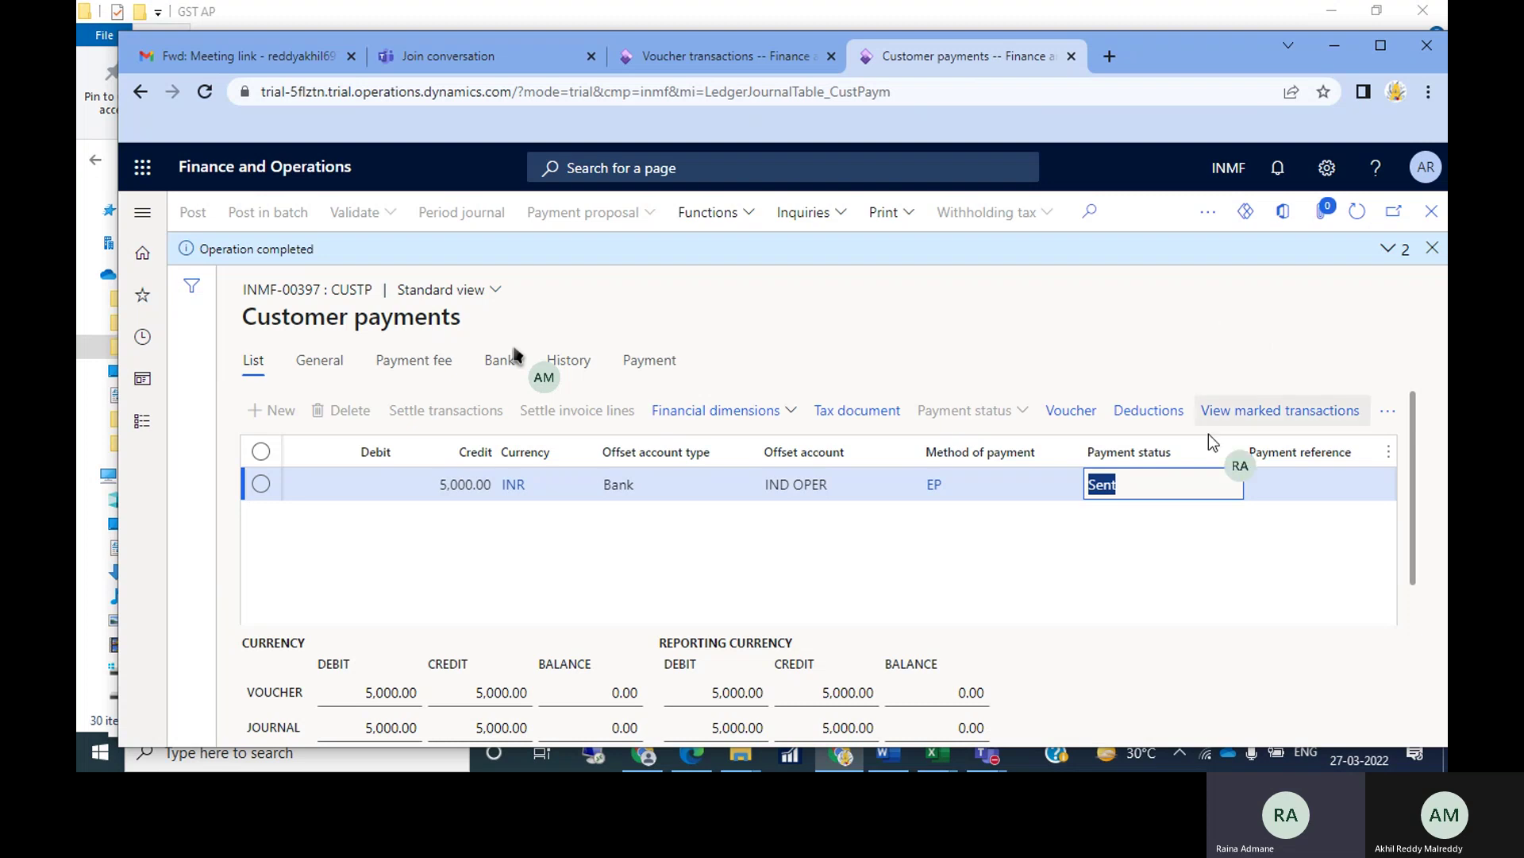
pyautogui.click(1071, 412)
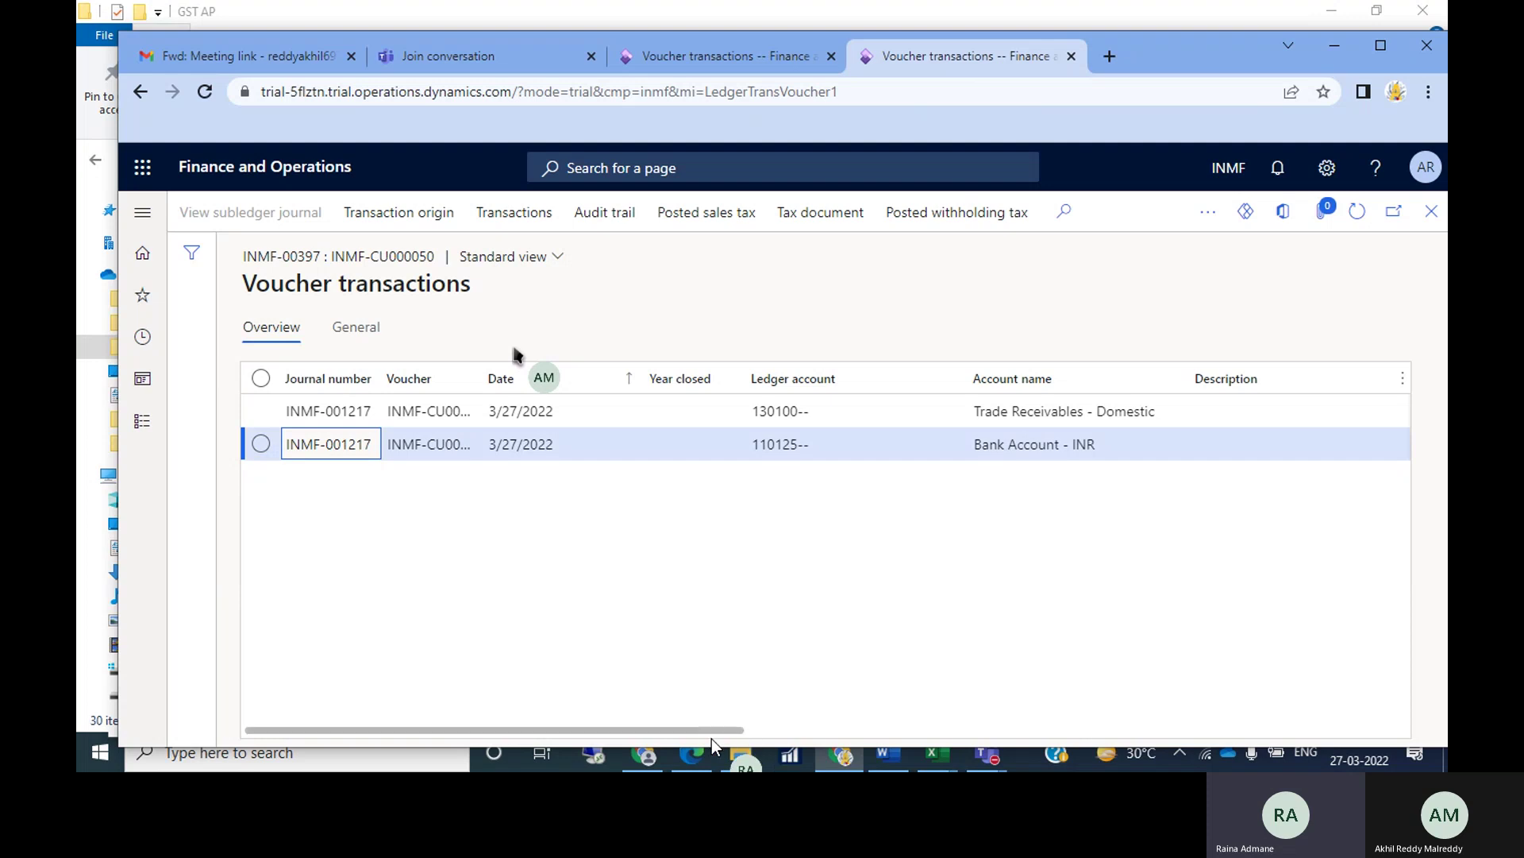
pyautogui.moveTo(711, 727); pyautogui.dragTo(1075, 725)
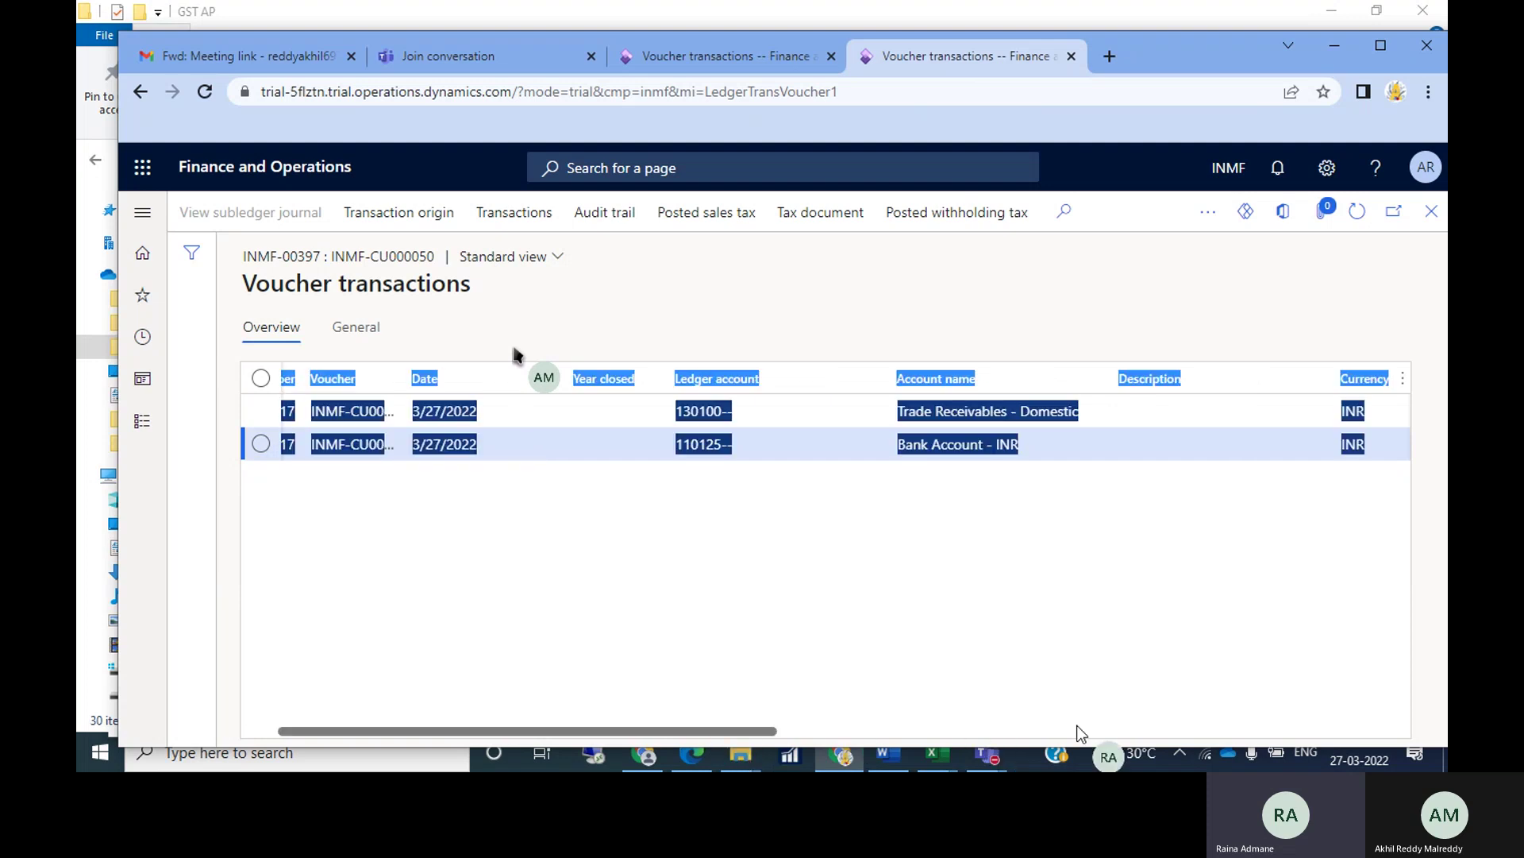
pyautogui.moveTo(740, 729); pyautogui.dragTo(1002, 746)
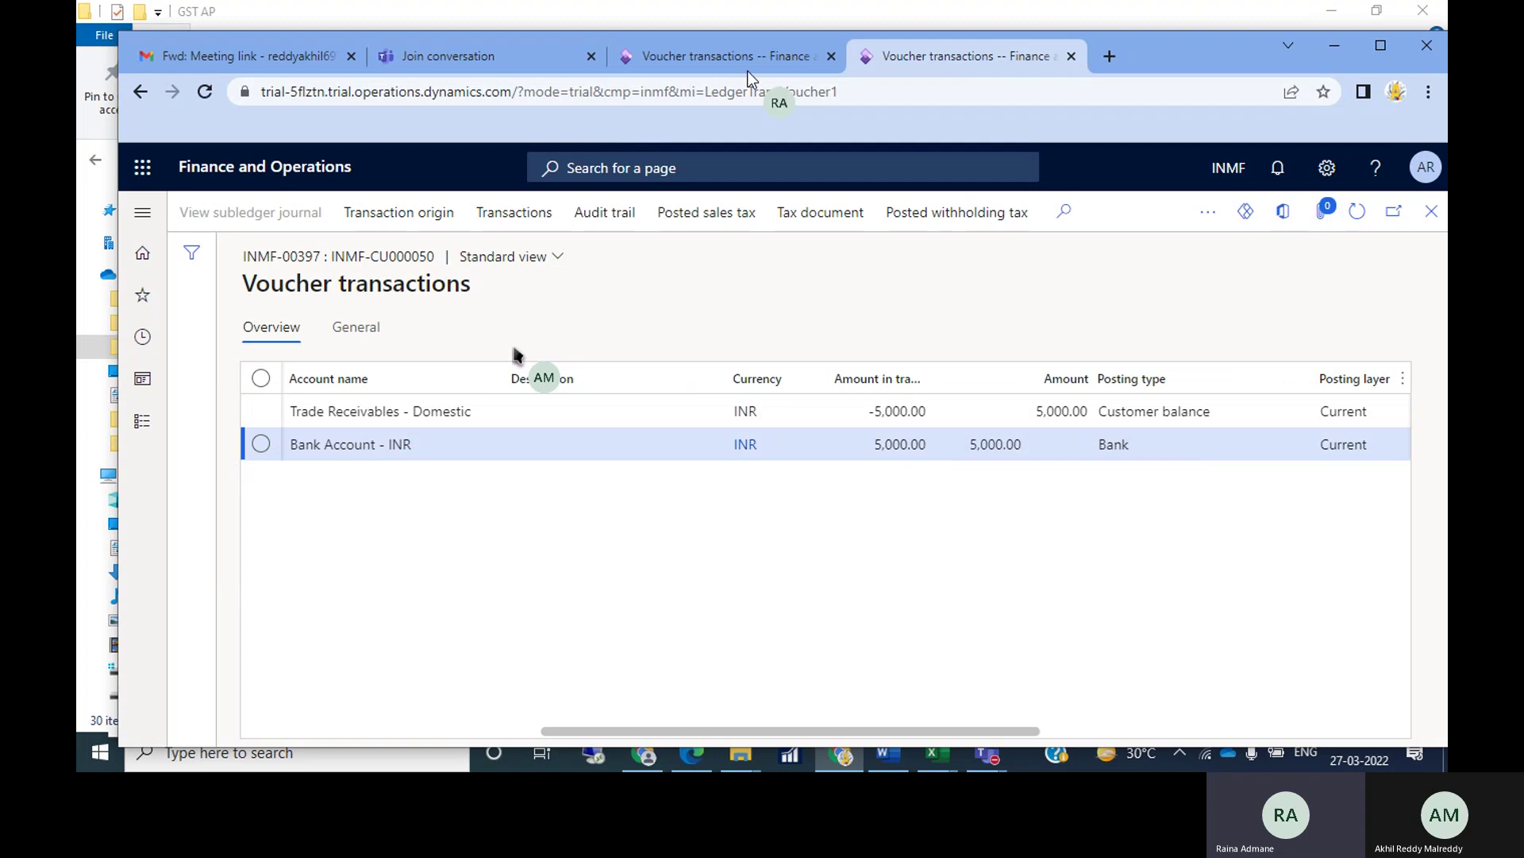
# Step: Switch to the invoice's voucher transactions browser tab and open the All customers list in Accounts receivable there
pyautogui.click(716, 55)
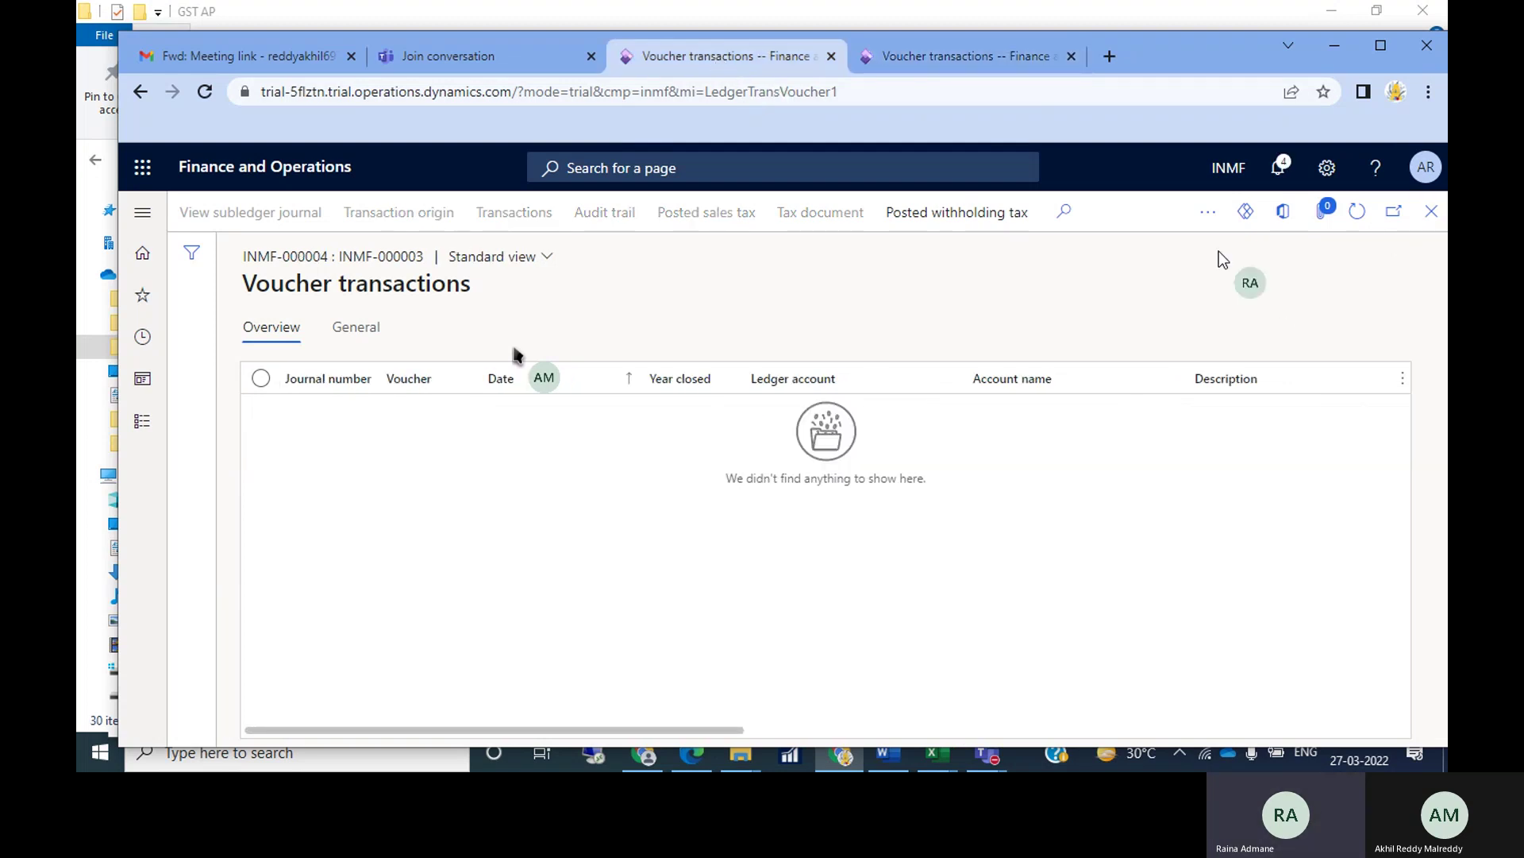
pyautogui.click(142, 423)
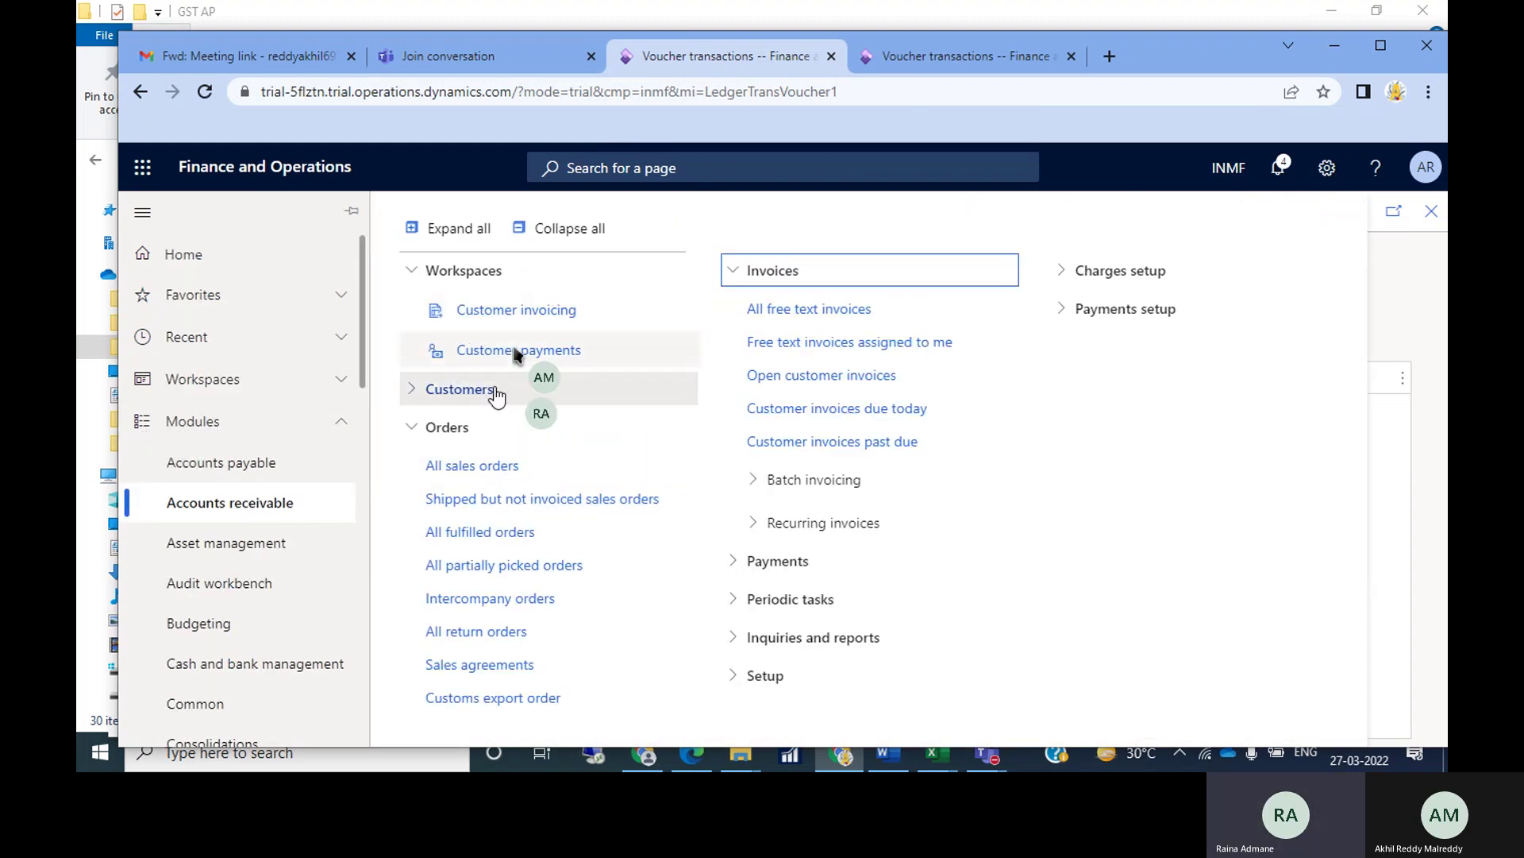
pyautogui.click(414, 390)
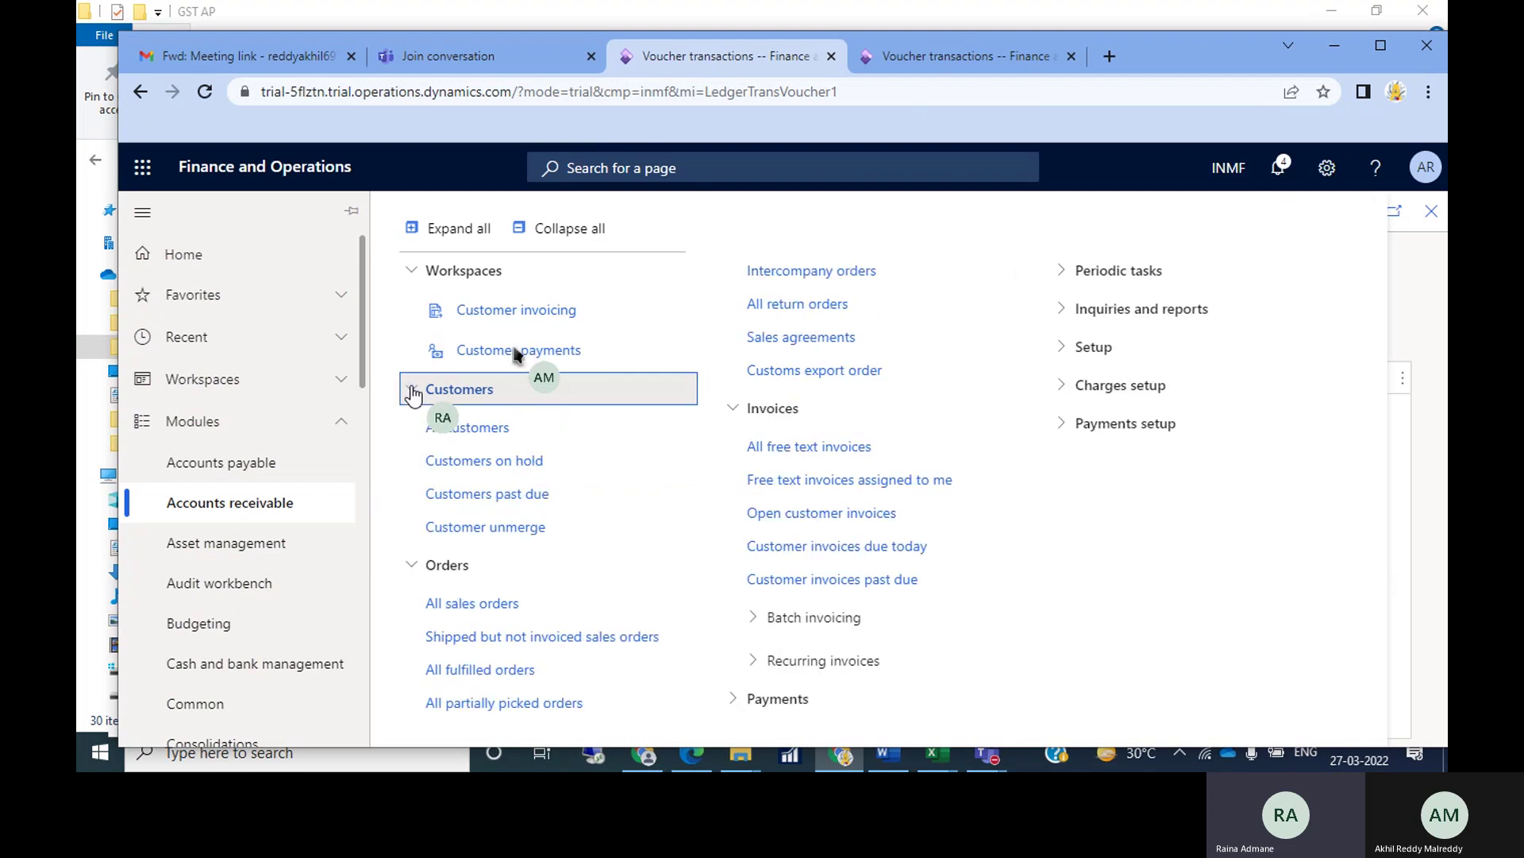
pyautogui.click(486, 432)
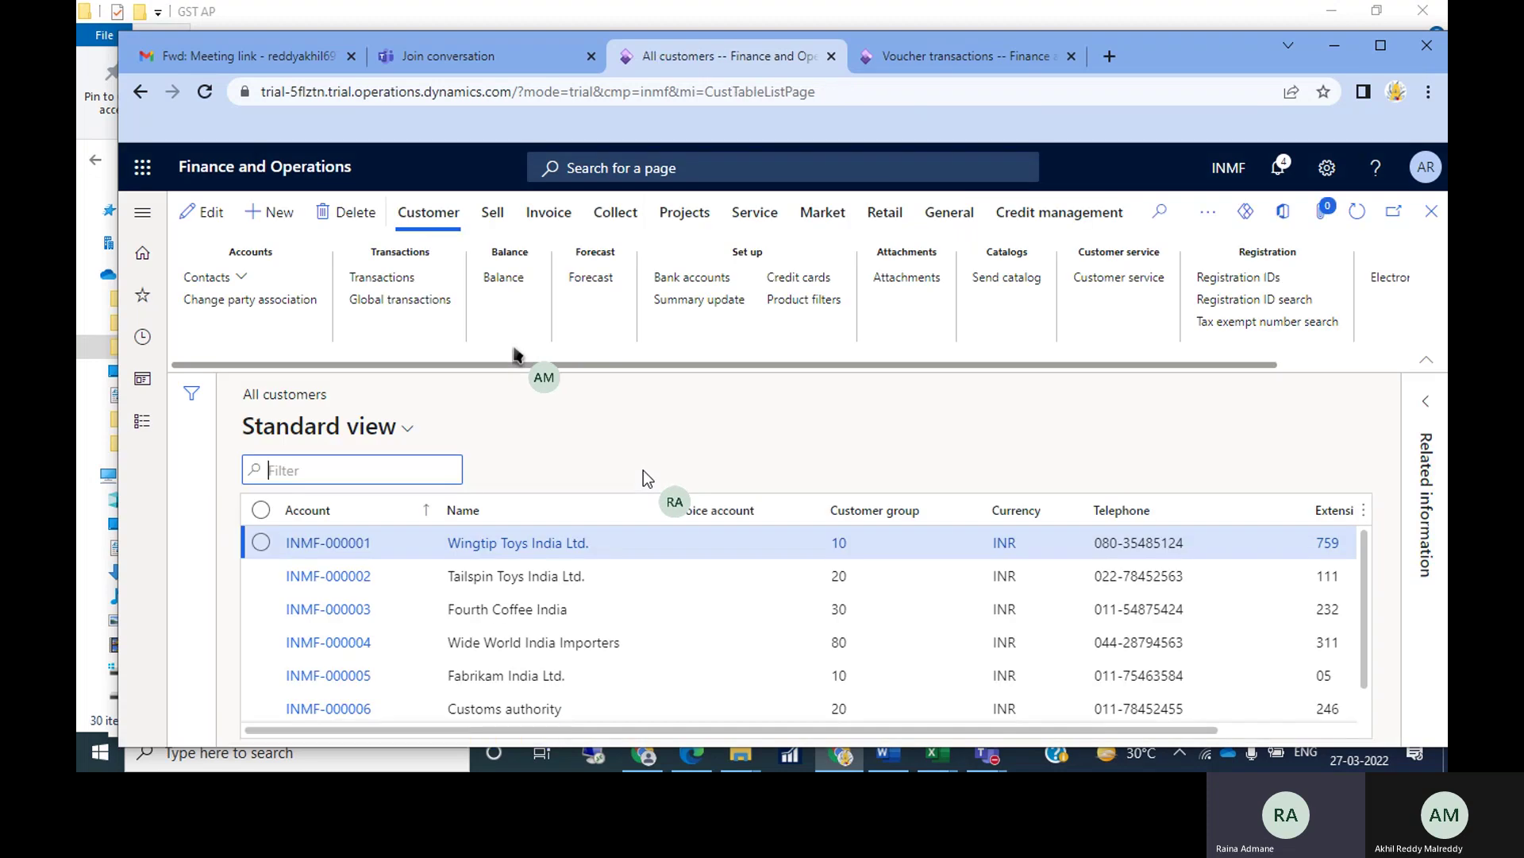
# Step: Open Fourth Coffee India's customer transactions and check the amounts and balances of the 3/27/2022 free text invoice and payment
pyautogui.click(497, 609)
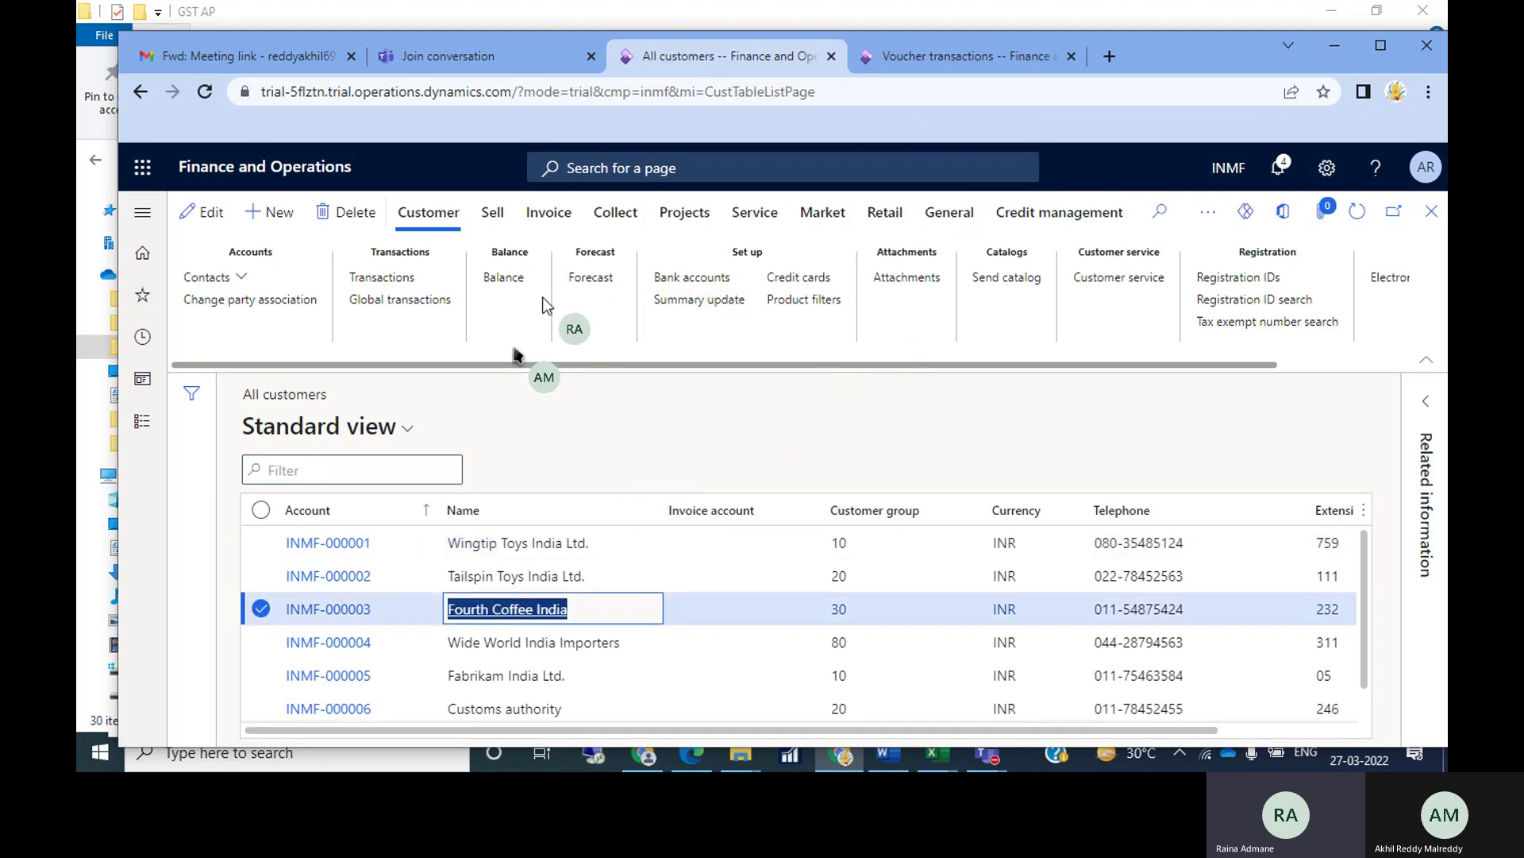
pyautogui.click(382, 278)
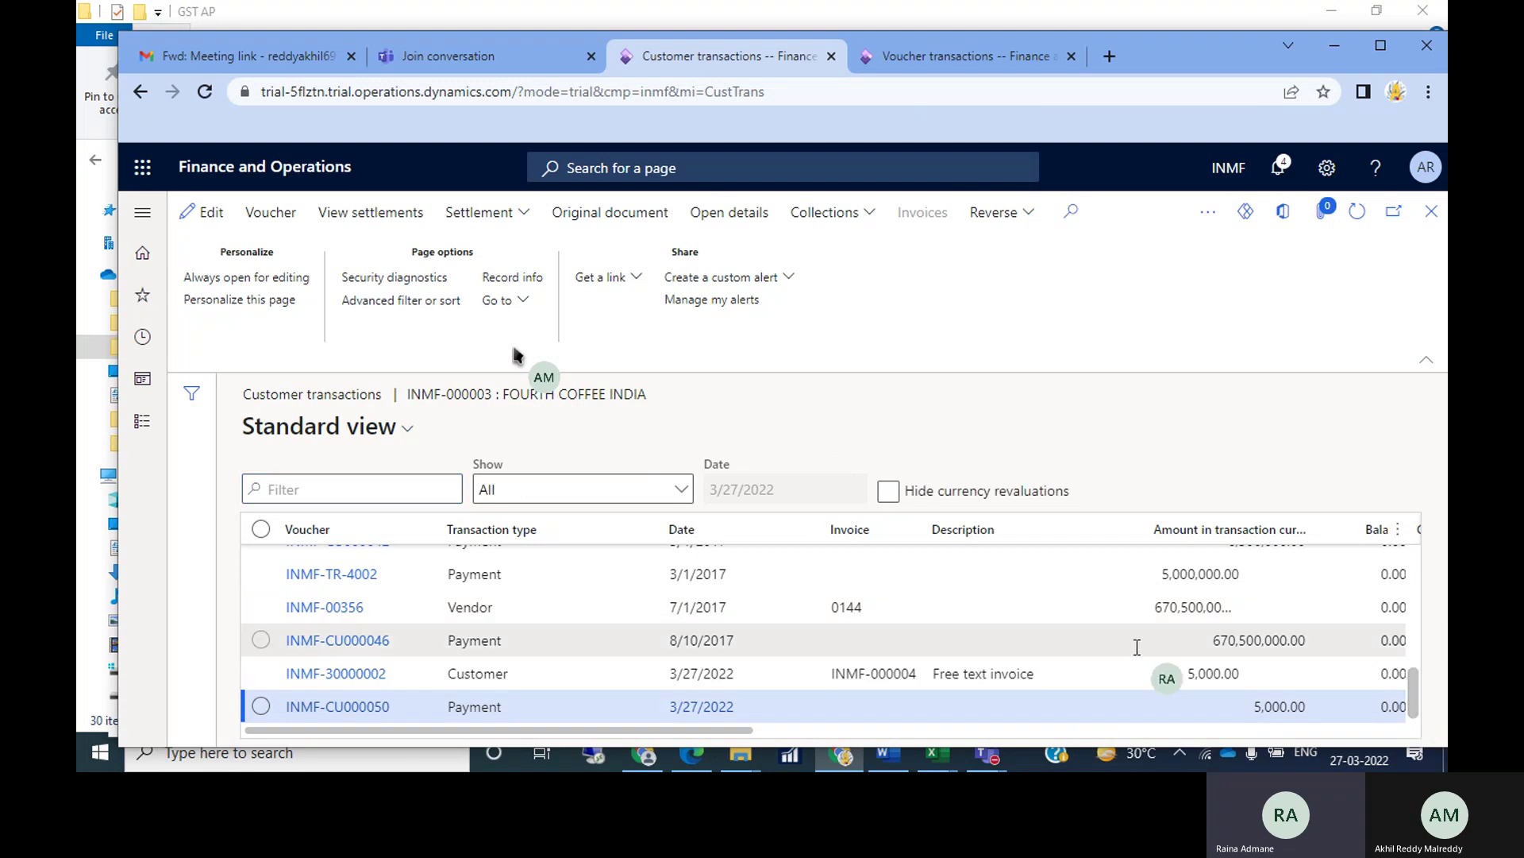
pyautogui.click(967, 674)
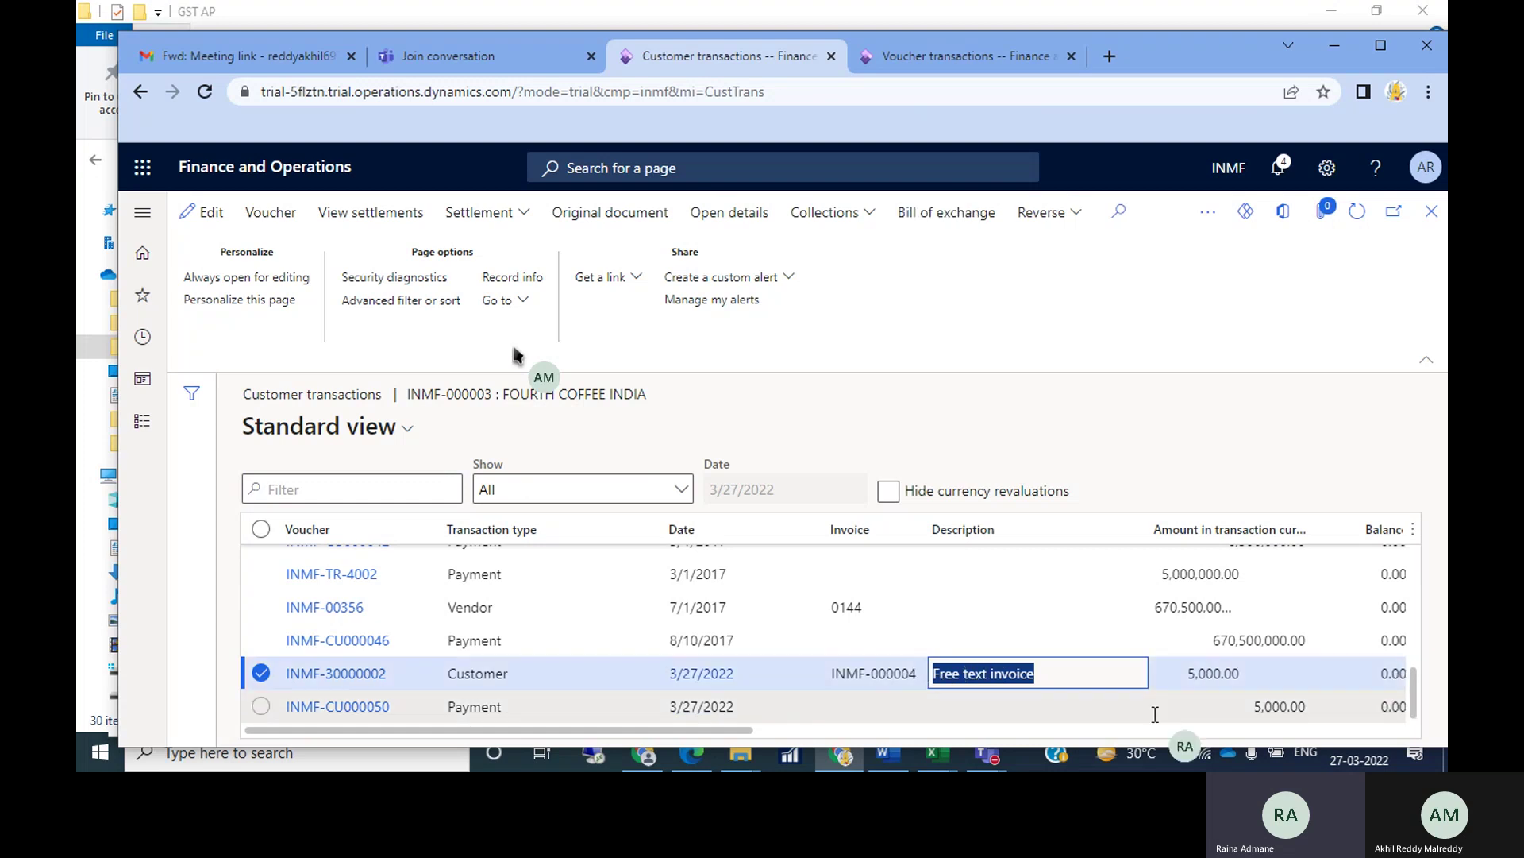
pyautogui.moveTo(735, 729); pyautogui.dragTo(855, 745)
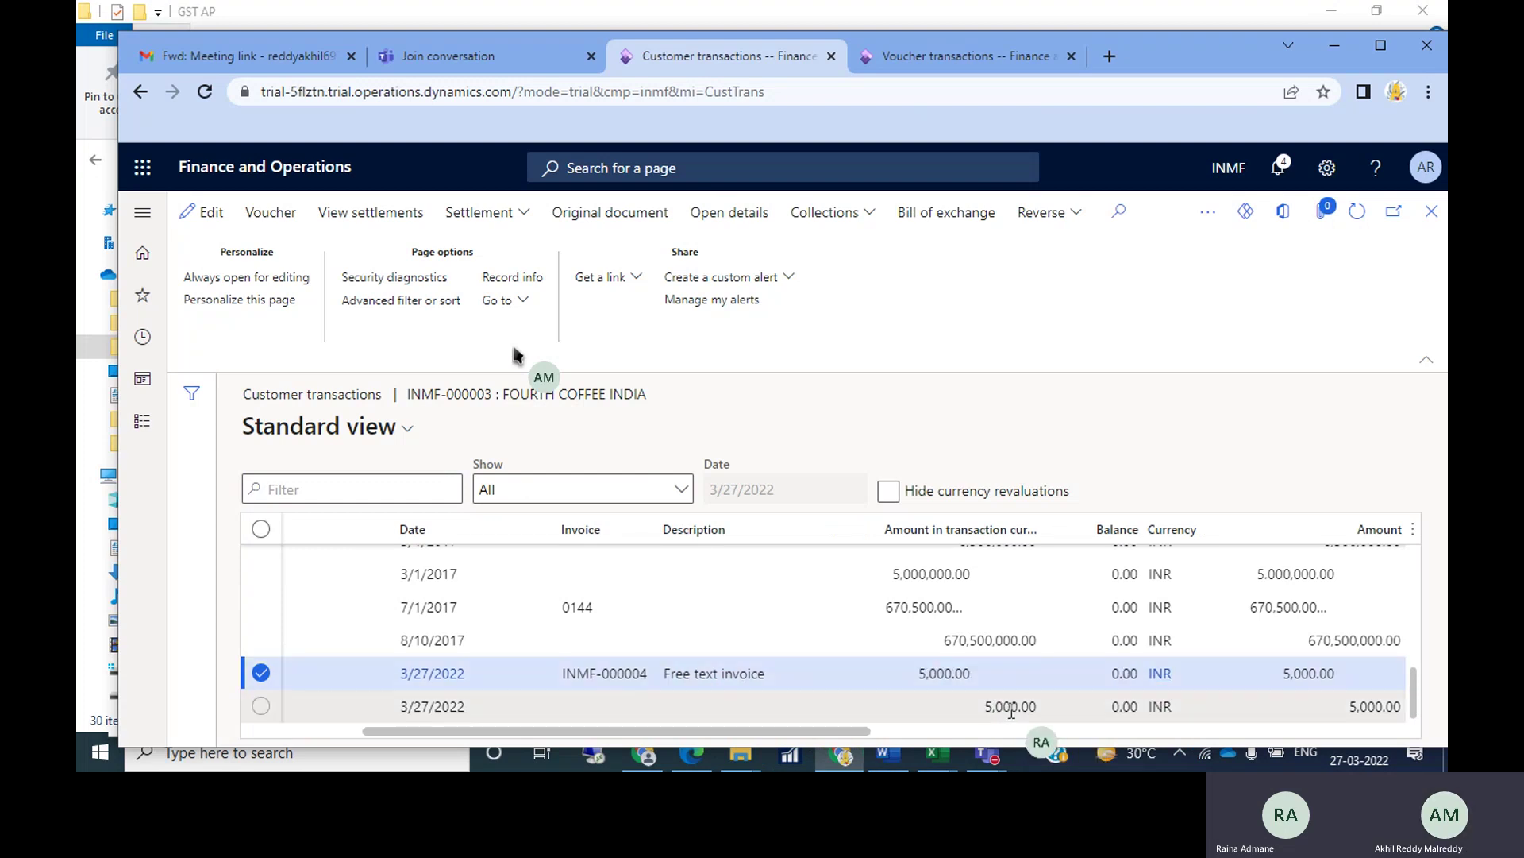
pyautogui.click(954, 673)
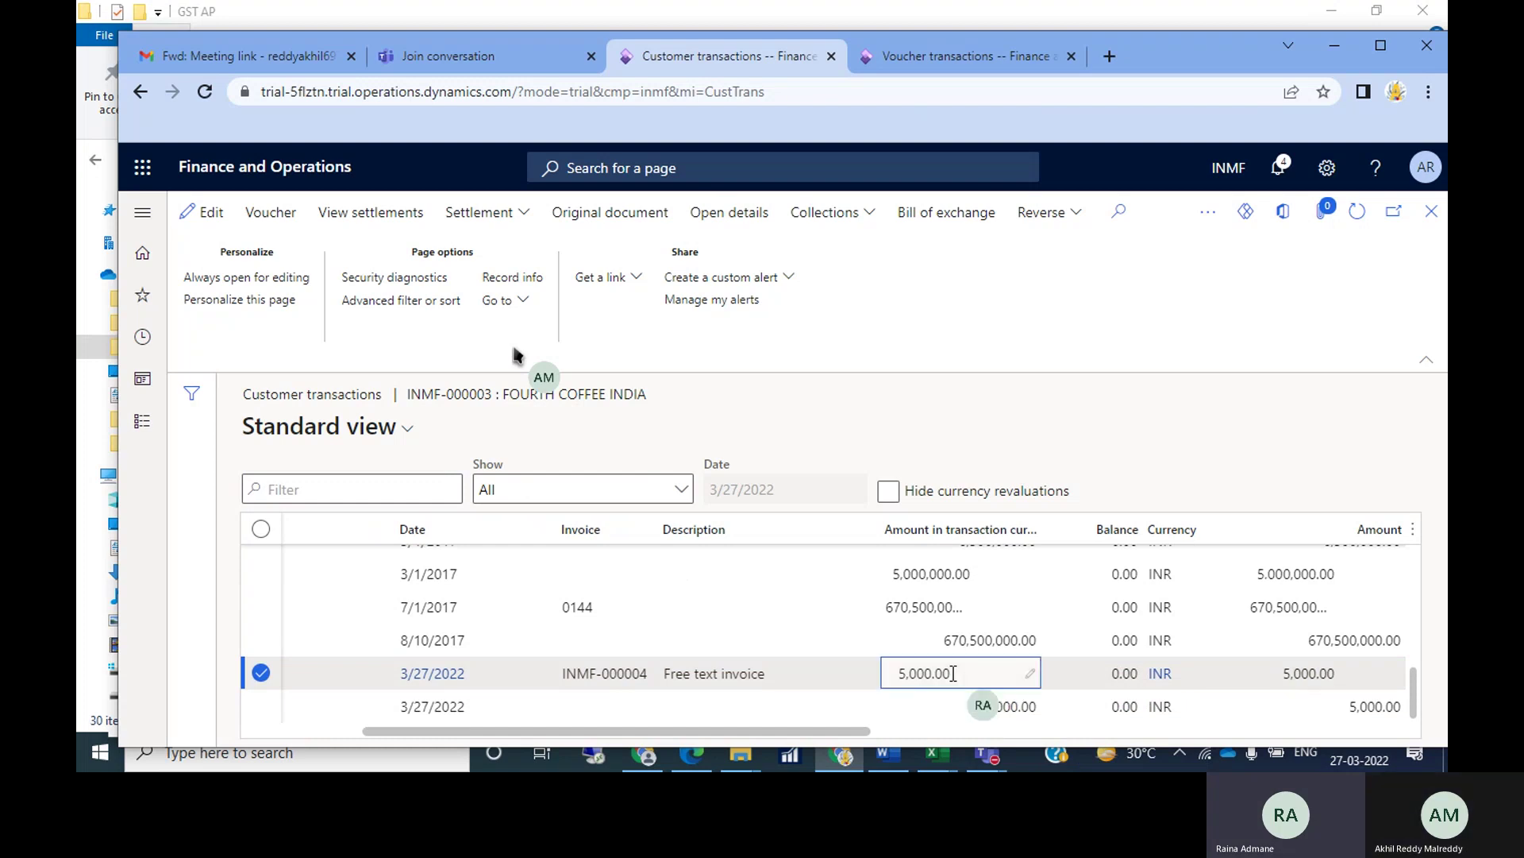
# Step: Review the settlement history of the 3/27/2022 free text invoice and return to the customer transactions
pyautogui.click(495, 215)
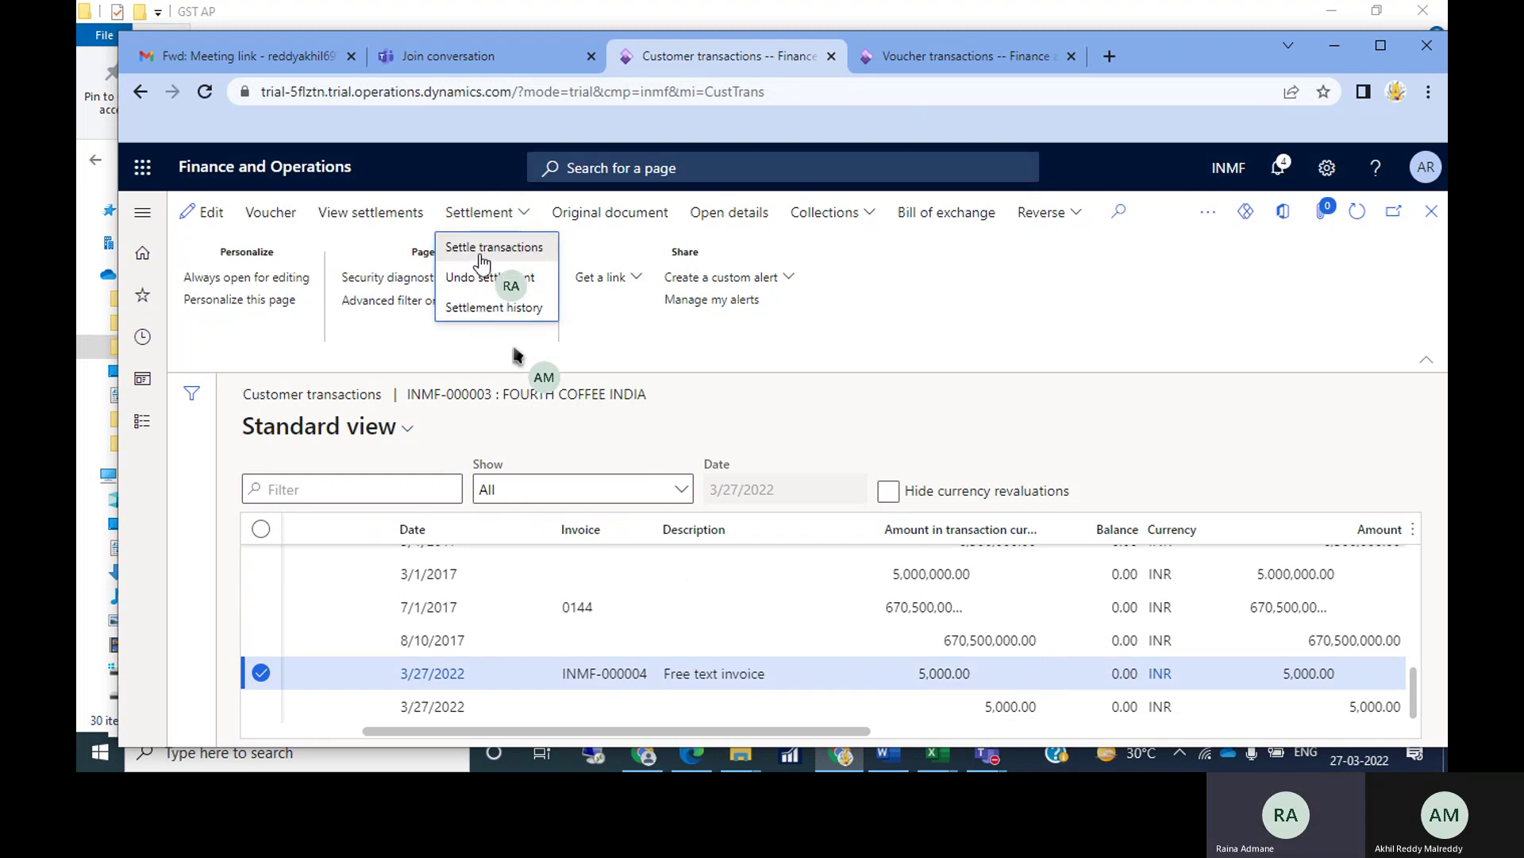
pyautogui.click(488, 309)
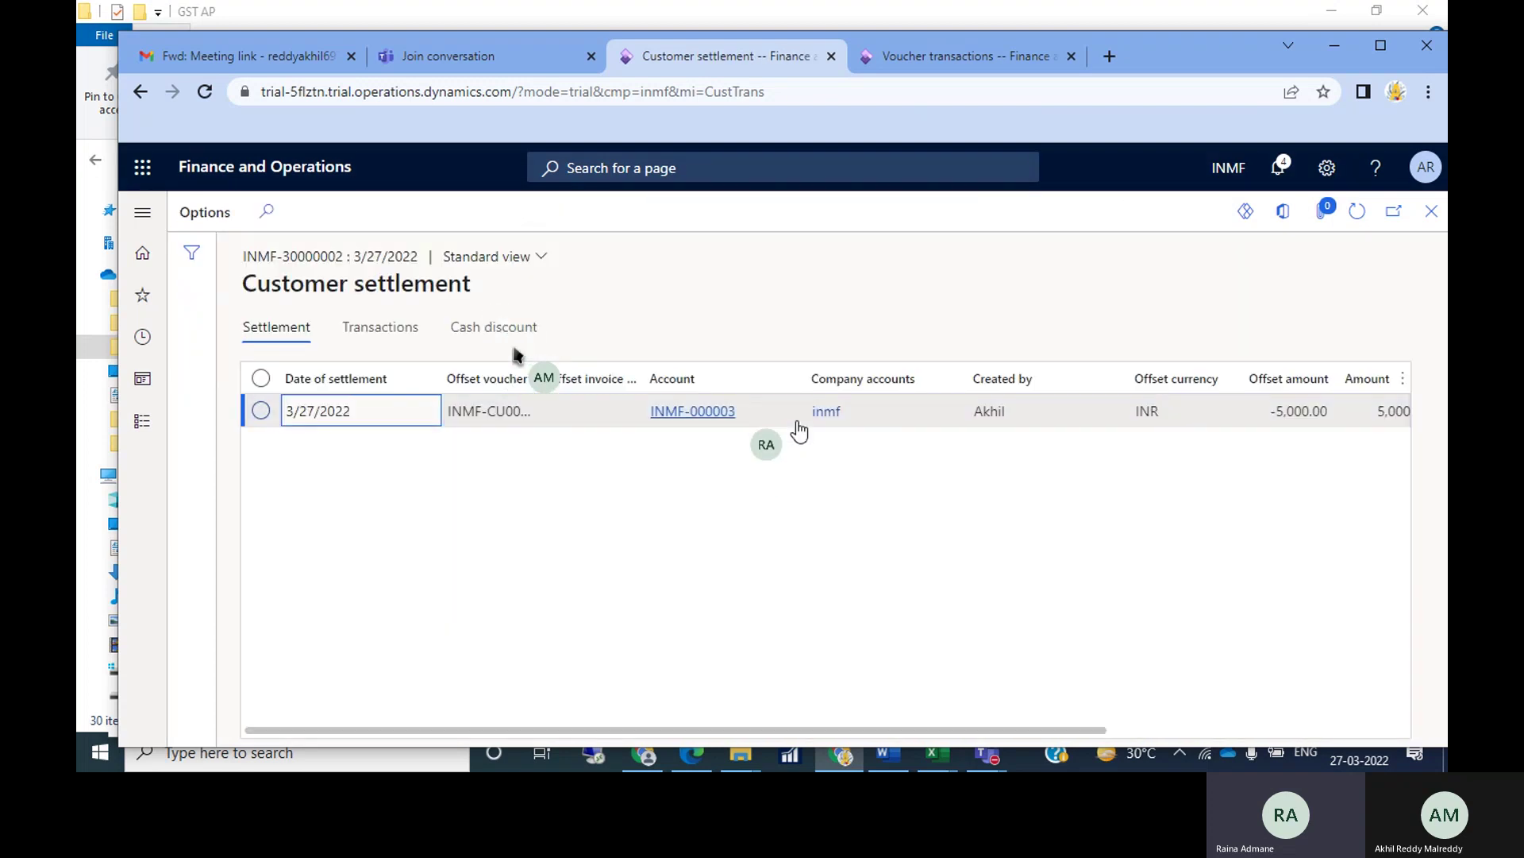
pyautogui.click(1426, 227)
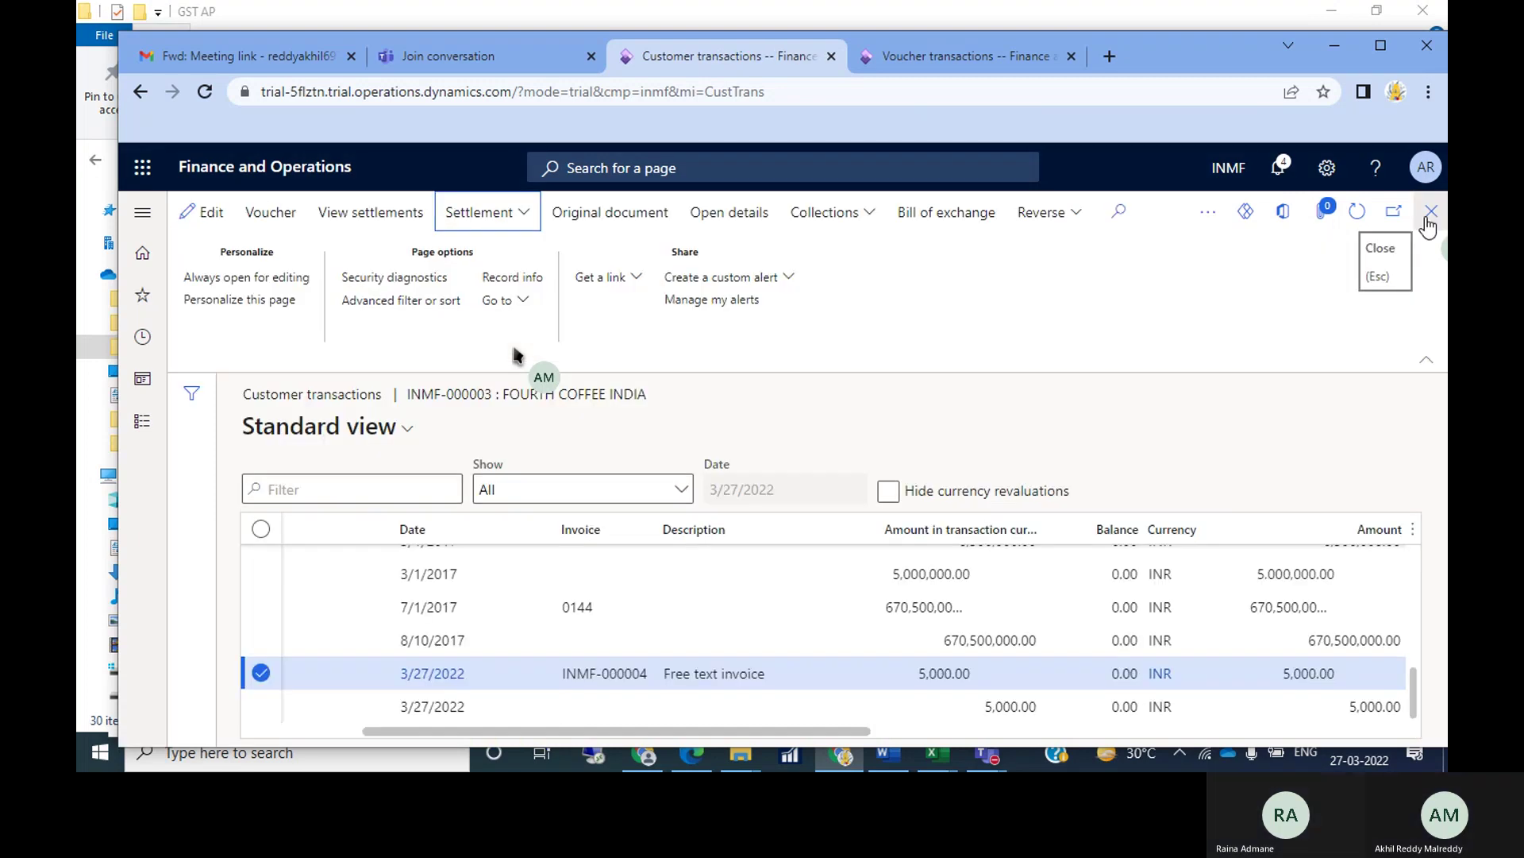
# Step: Show the available settlement actions for the selected free text invoice transaction
pyautogui.click(527, 212)
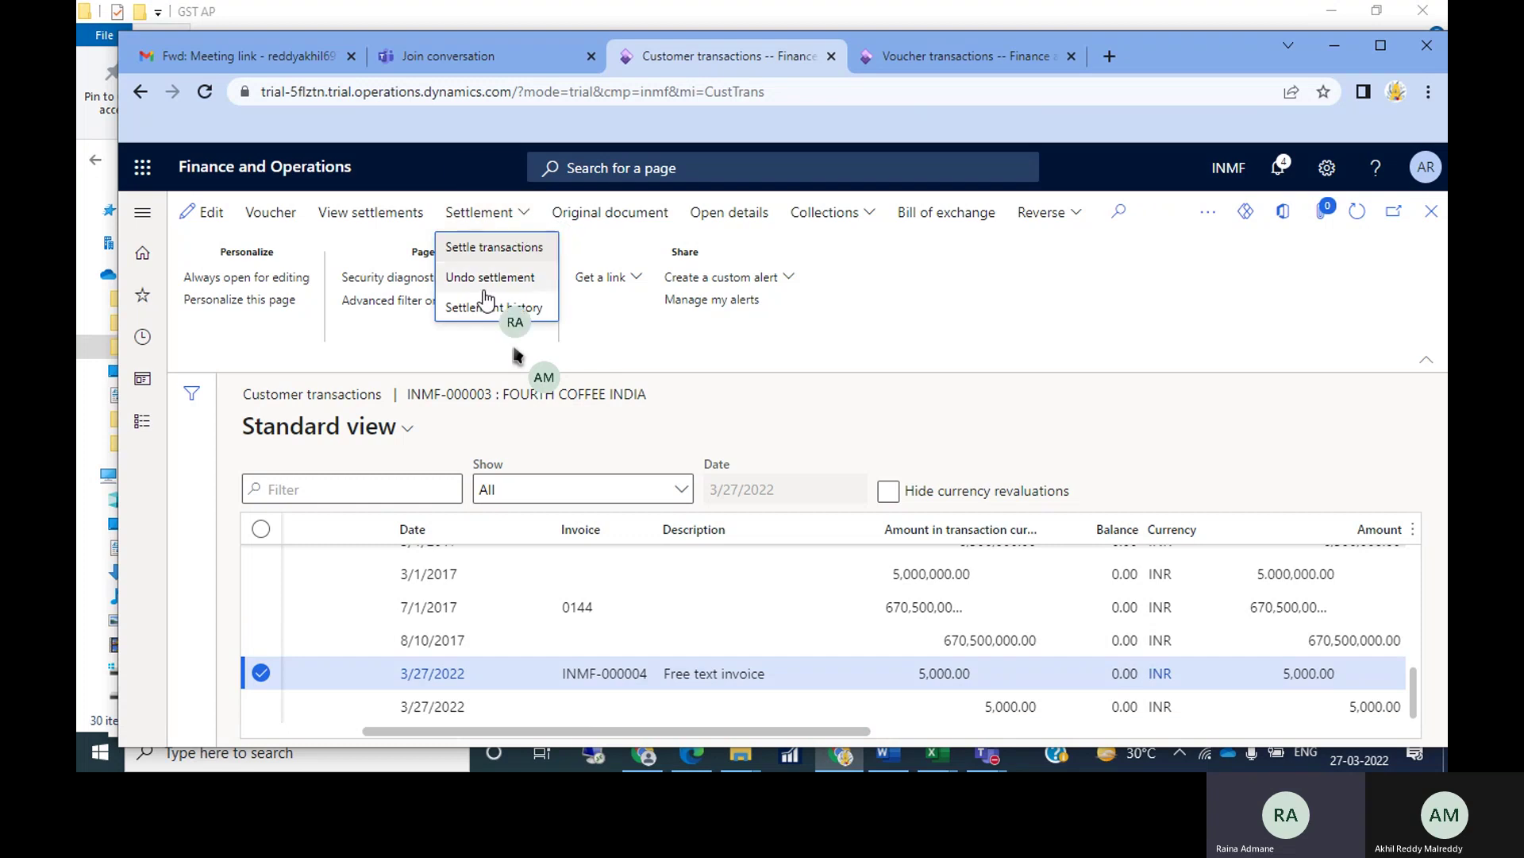